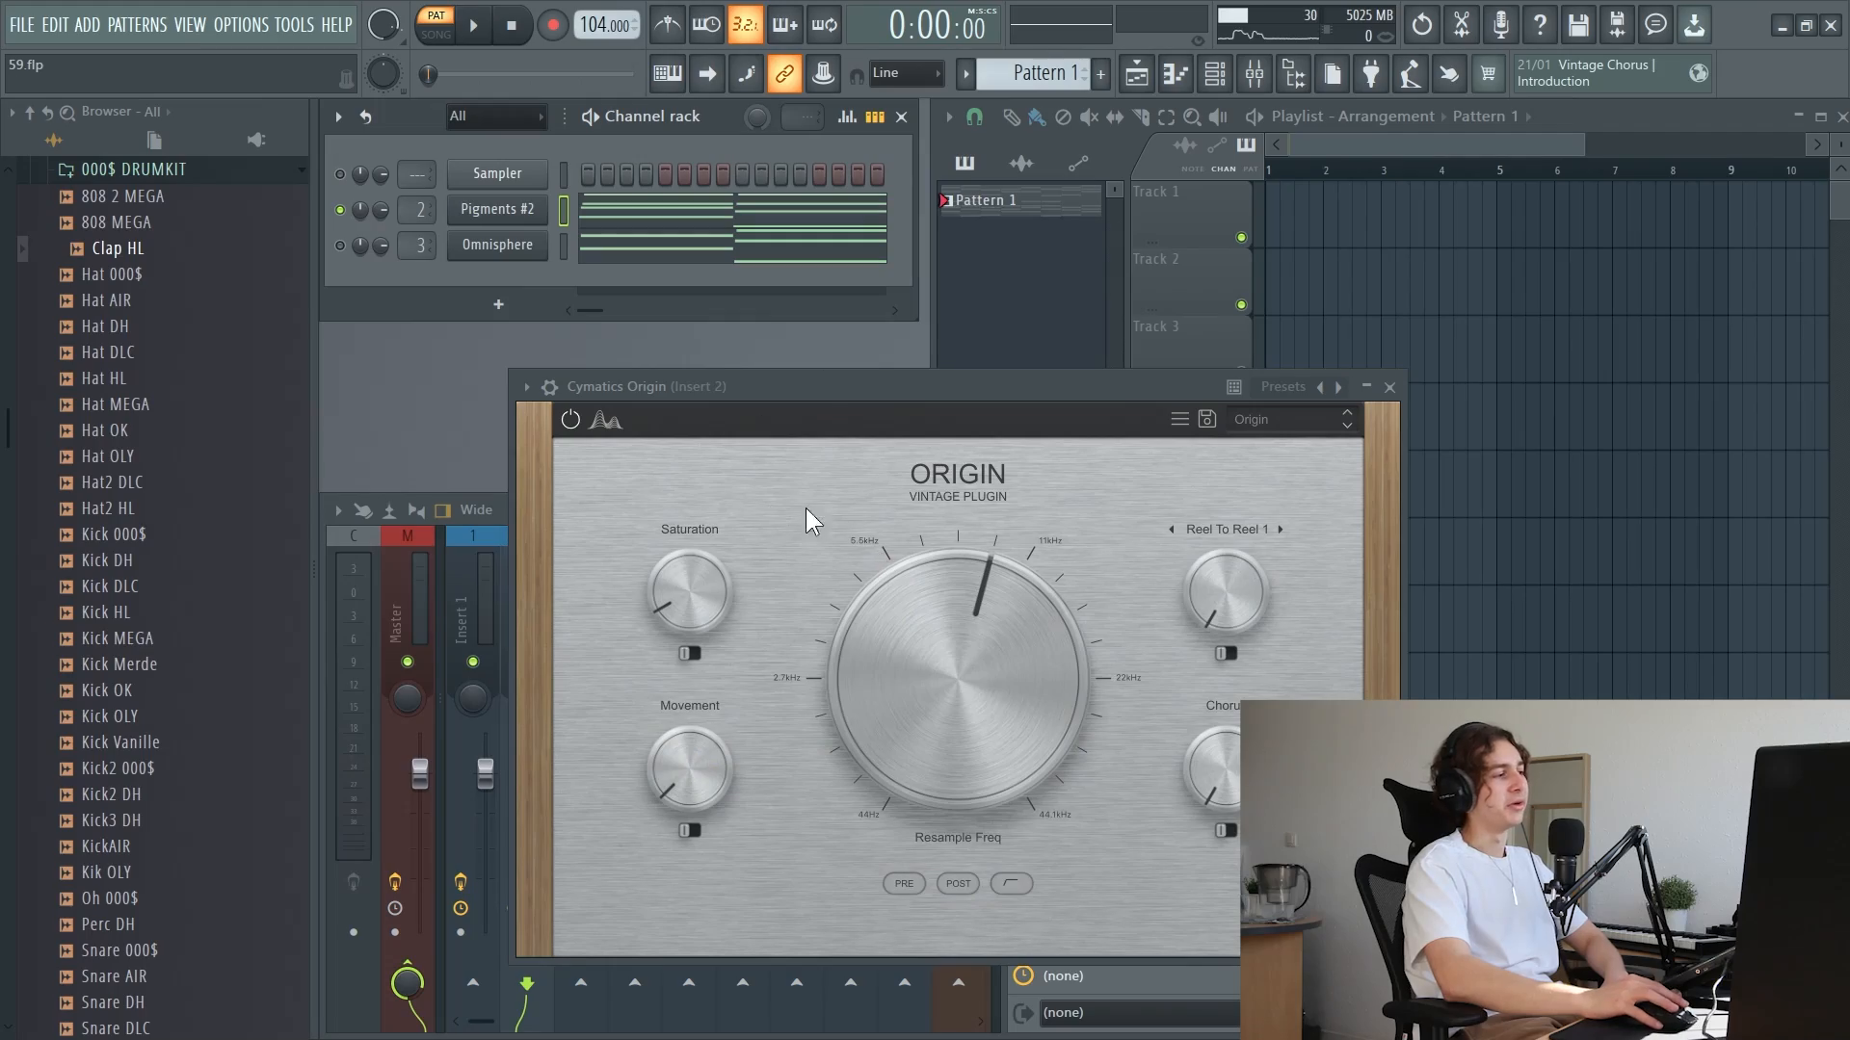
Reposition the Cymatics Origin window for Insert 2 and sweep its Resample Freq up to 9929 Hz during playback
left_click_drag(834, 385, 1025, 286)
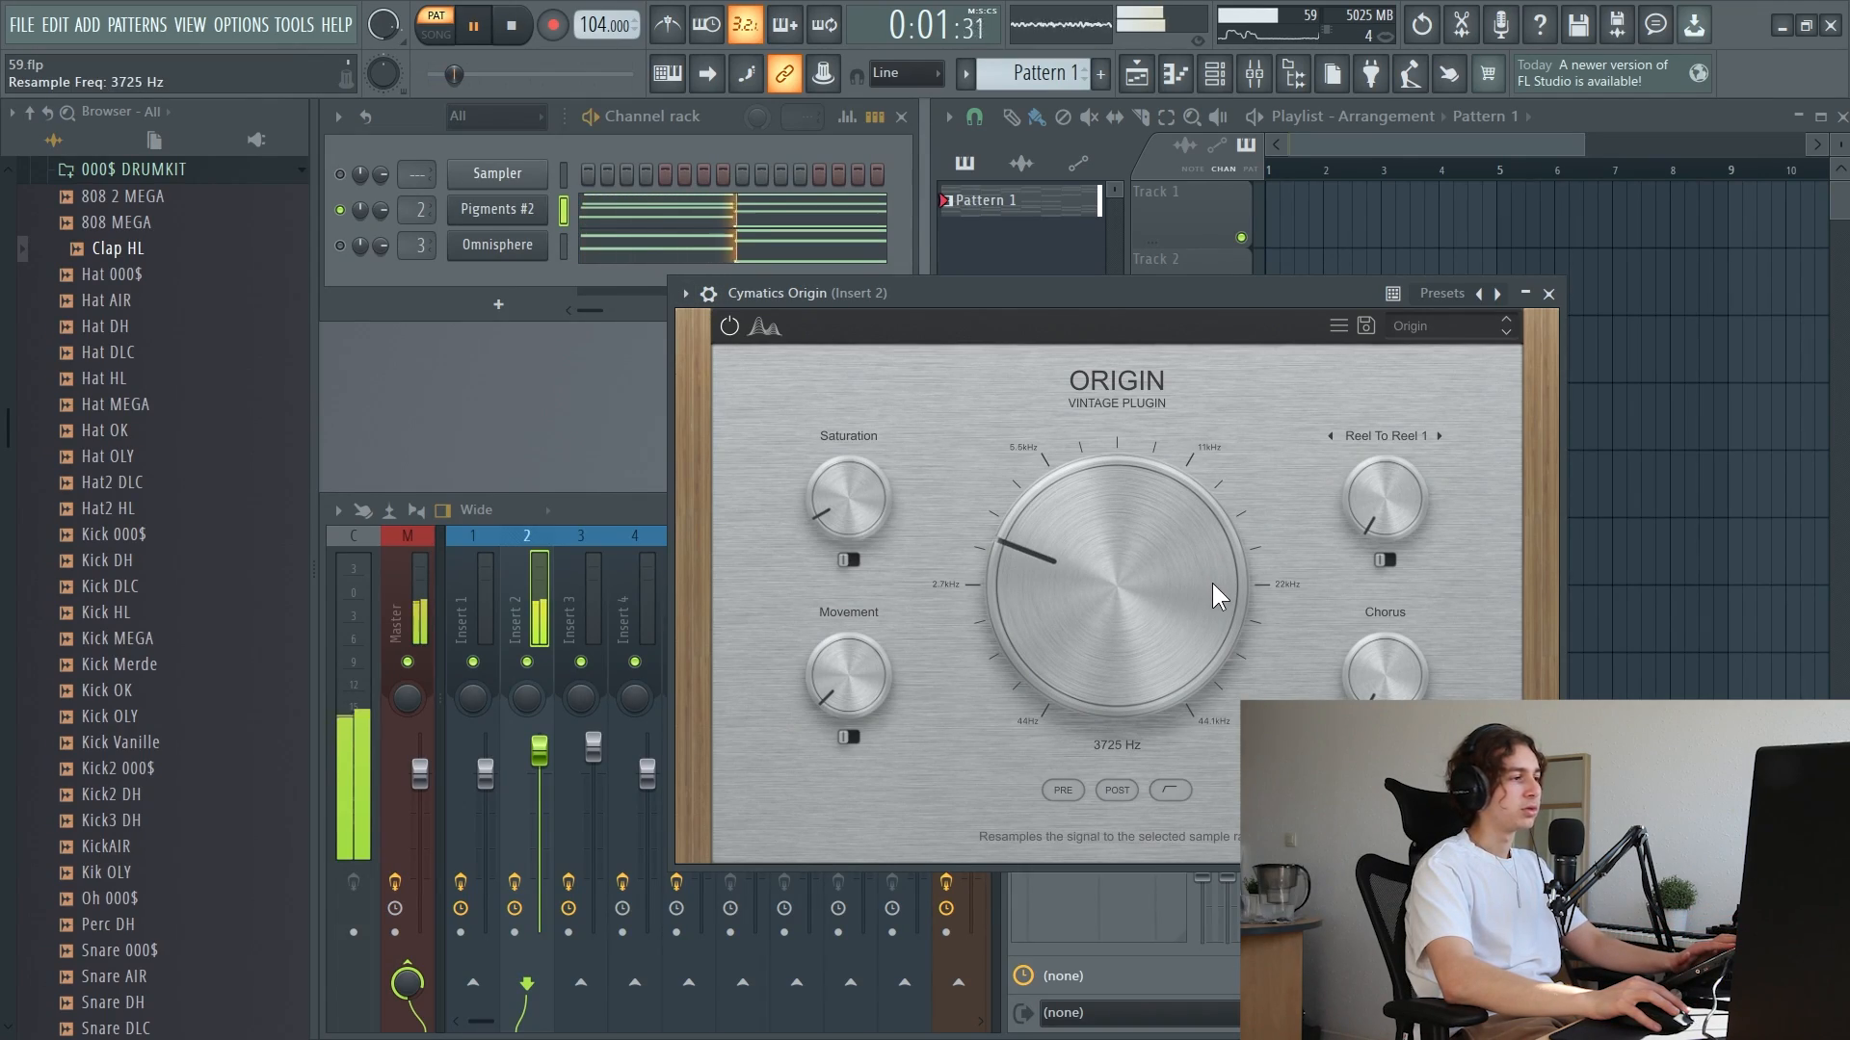
left_click_drag(1212, 582, 1223, 517)
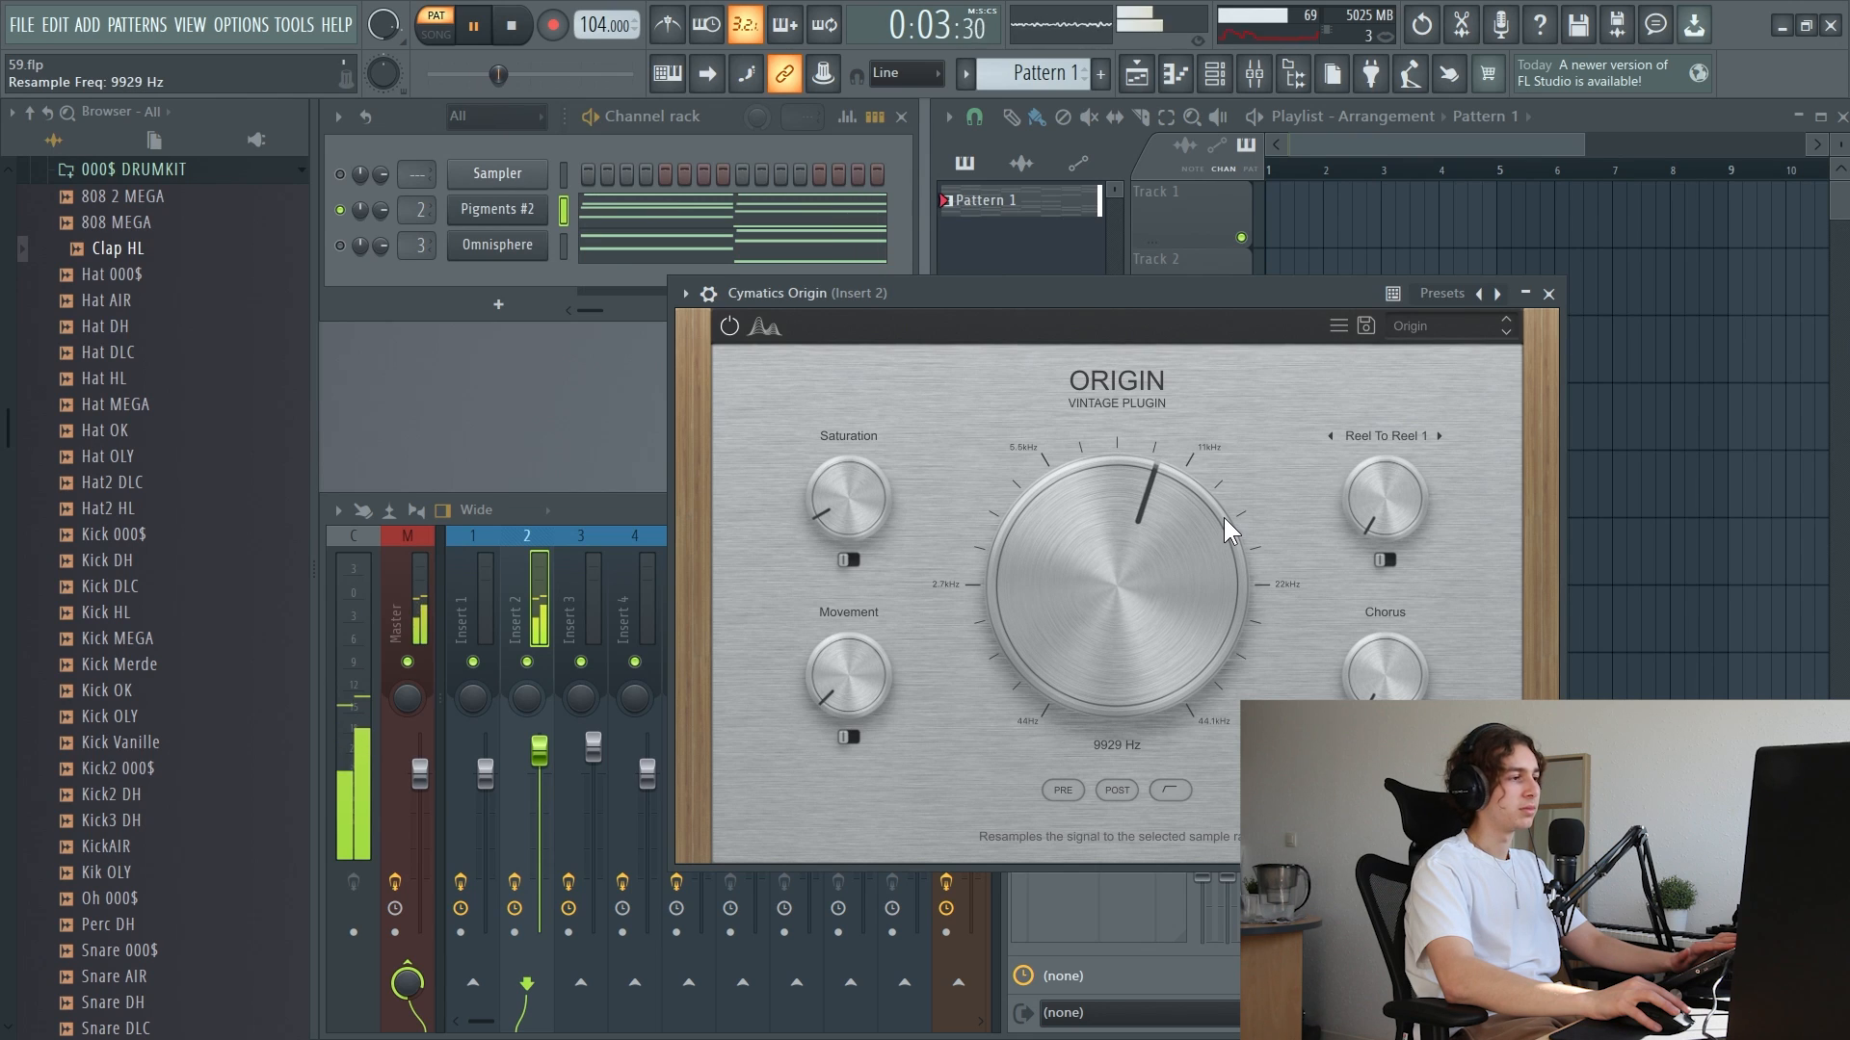
left_click(516, 29)
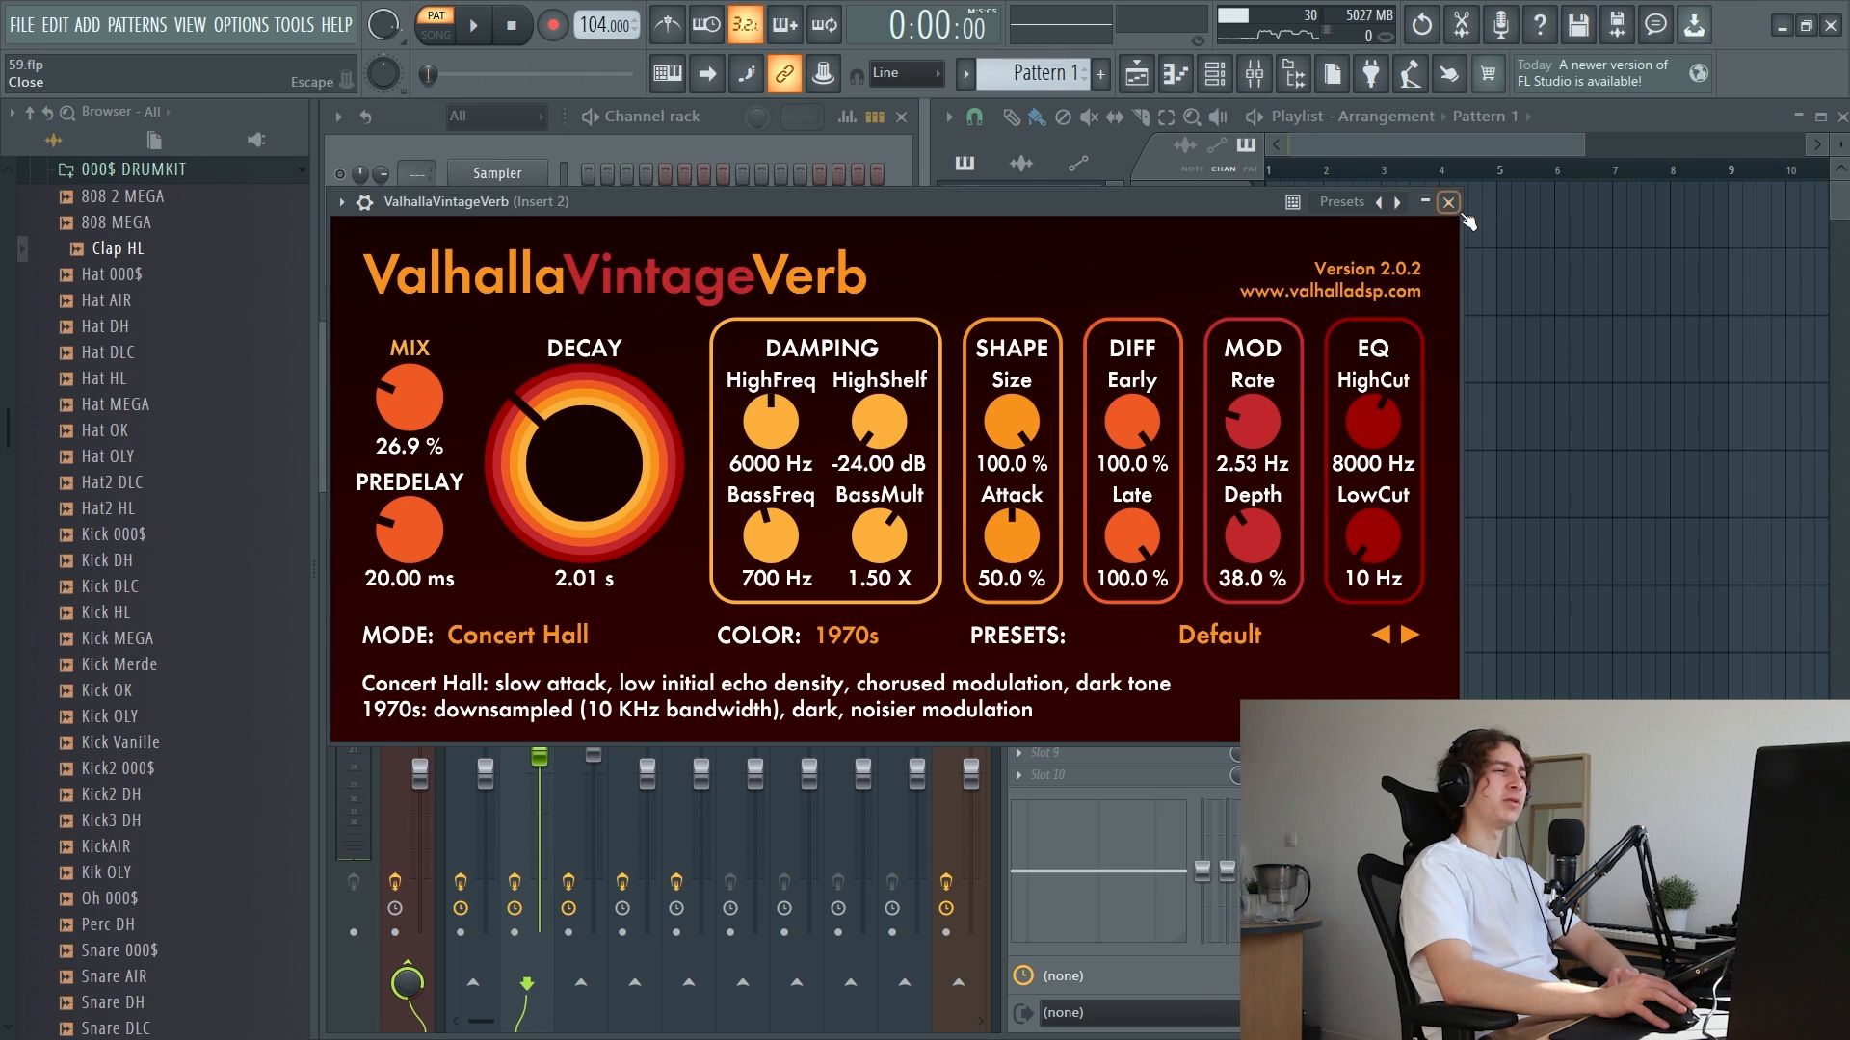
Close ValhallaVintageVerb and audition Insert 2's FabFilter Pro-Q 3 while nudging the bell band's gain
left_click(1449, 203)
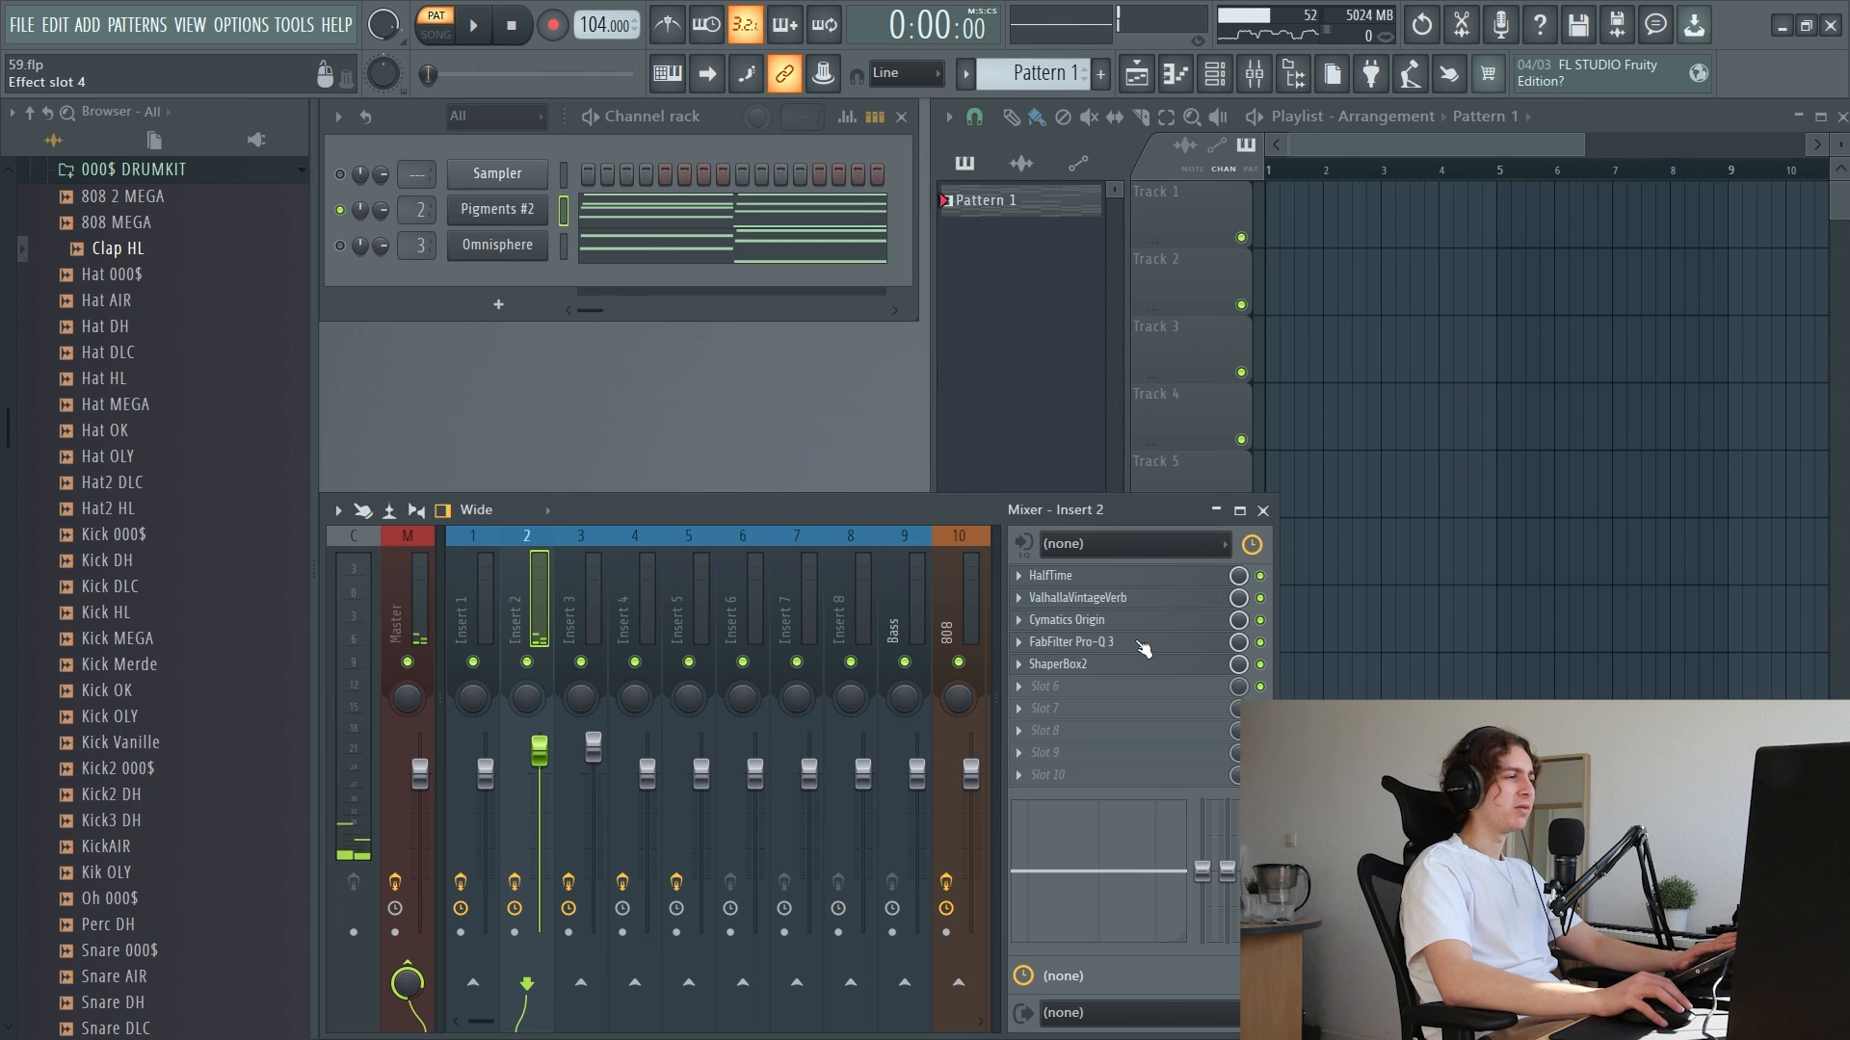
left_click(1098, 642)
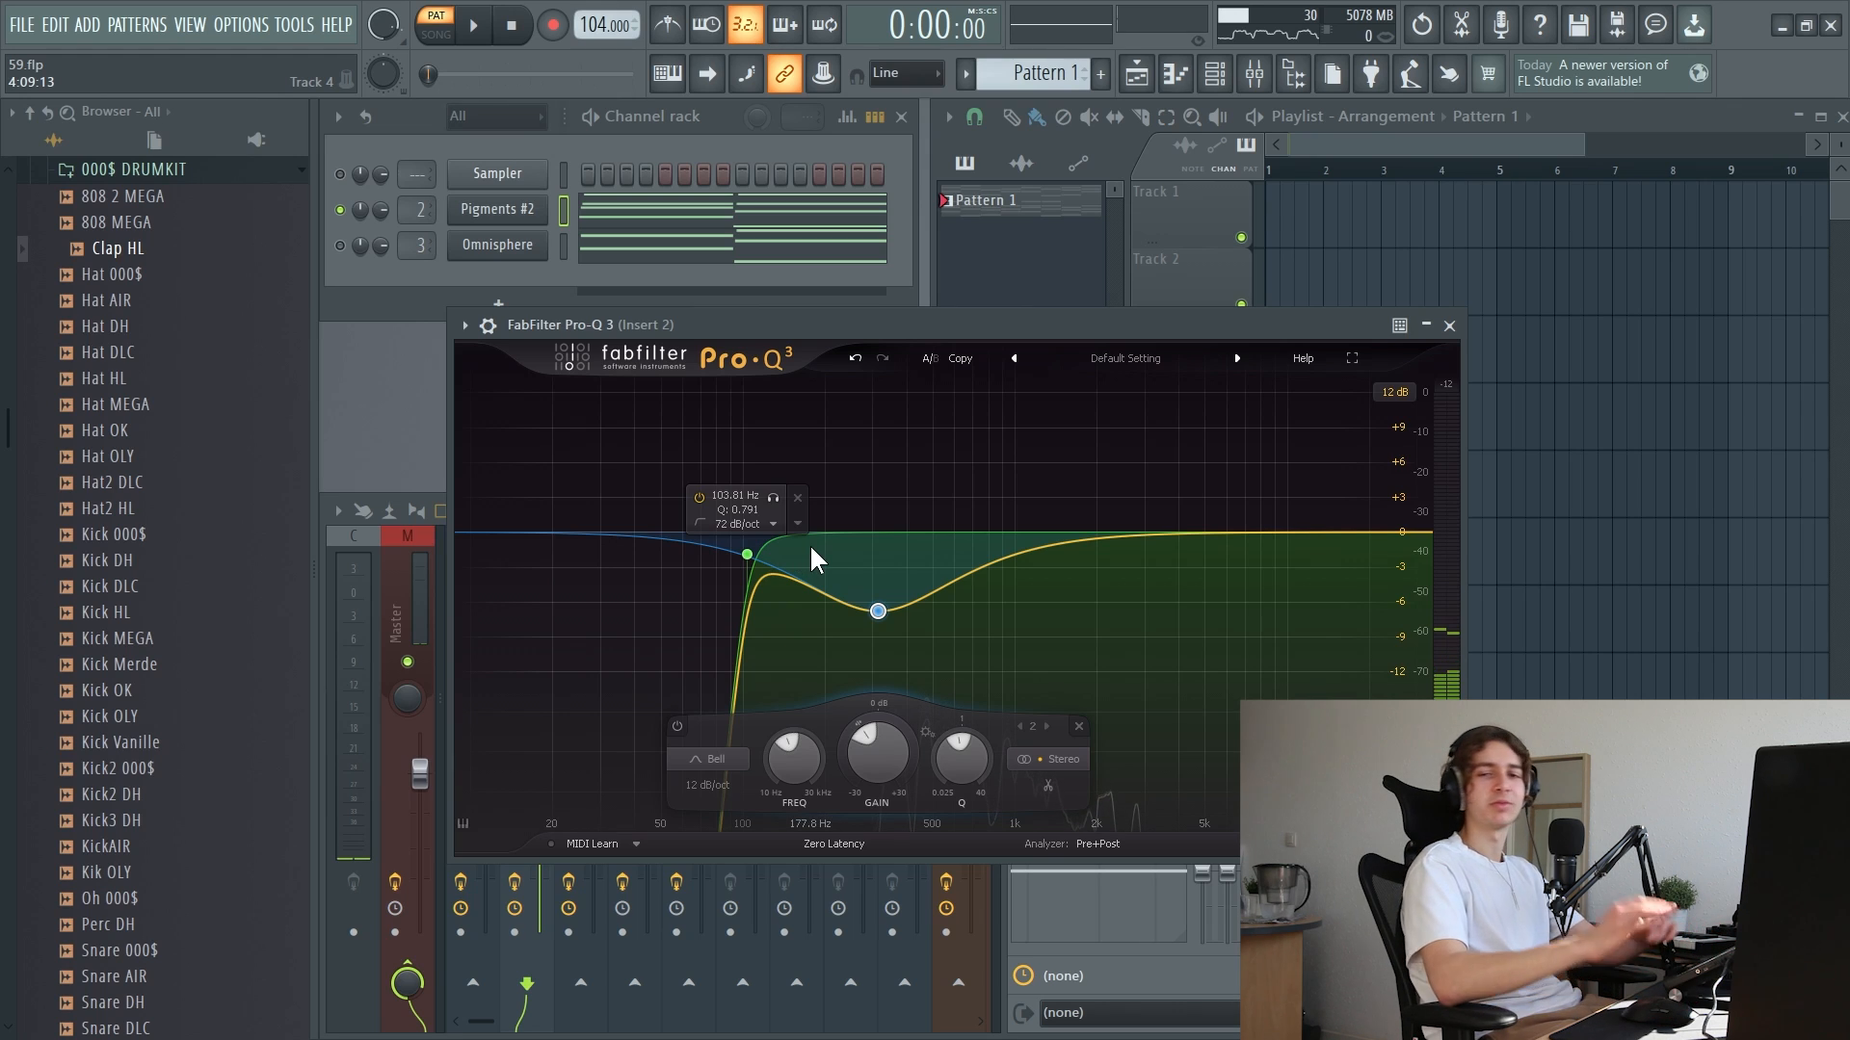
key("space")
mouse_move(878, 611)
left_mouse_down()
mouse_move(882, 530)
mouse_move(879, 605)
left_mouse_up()
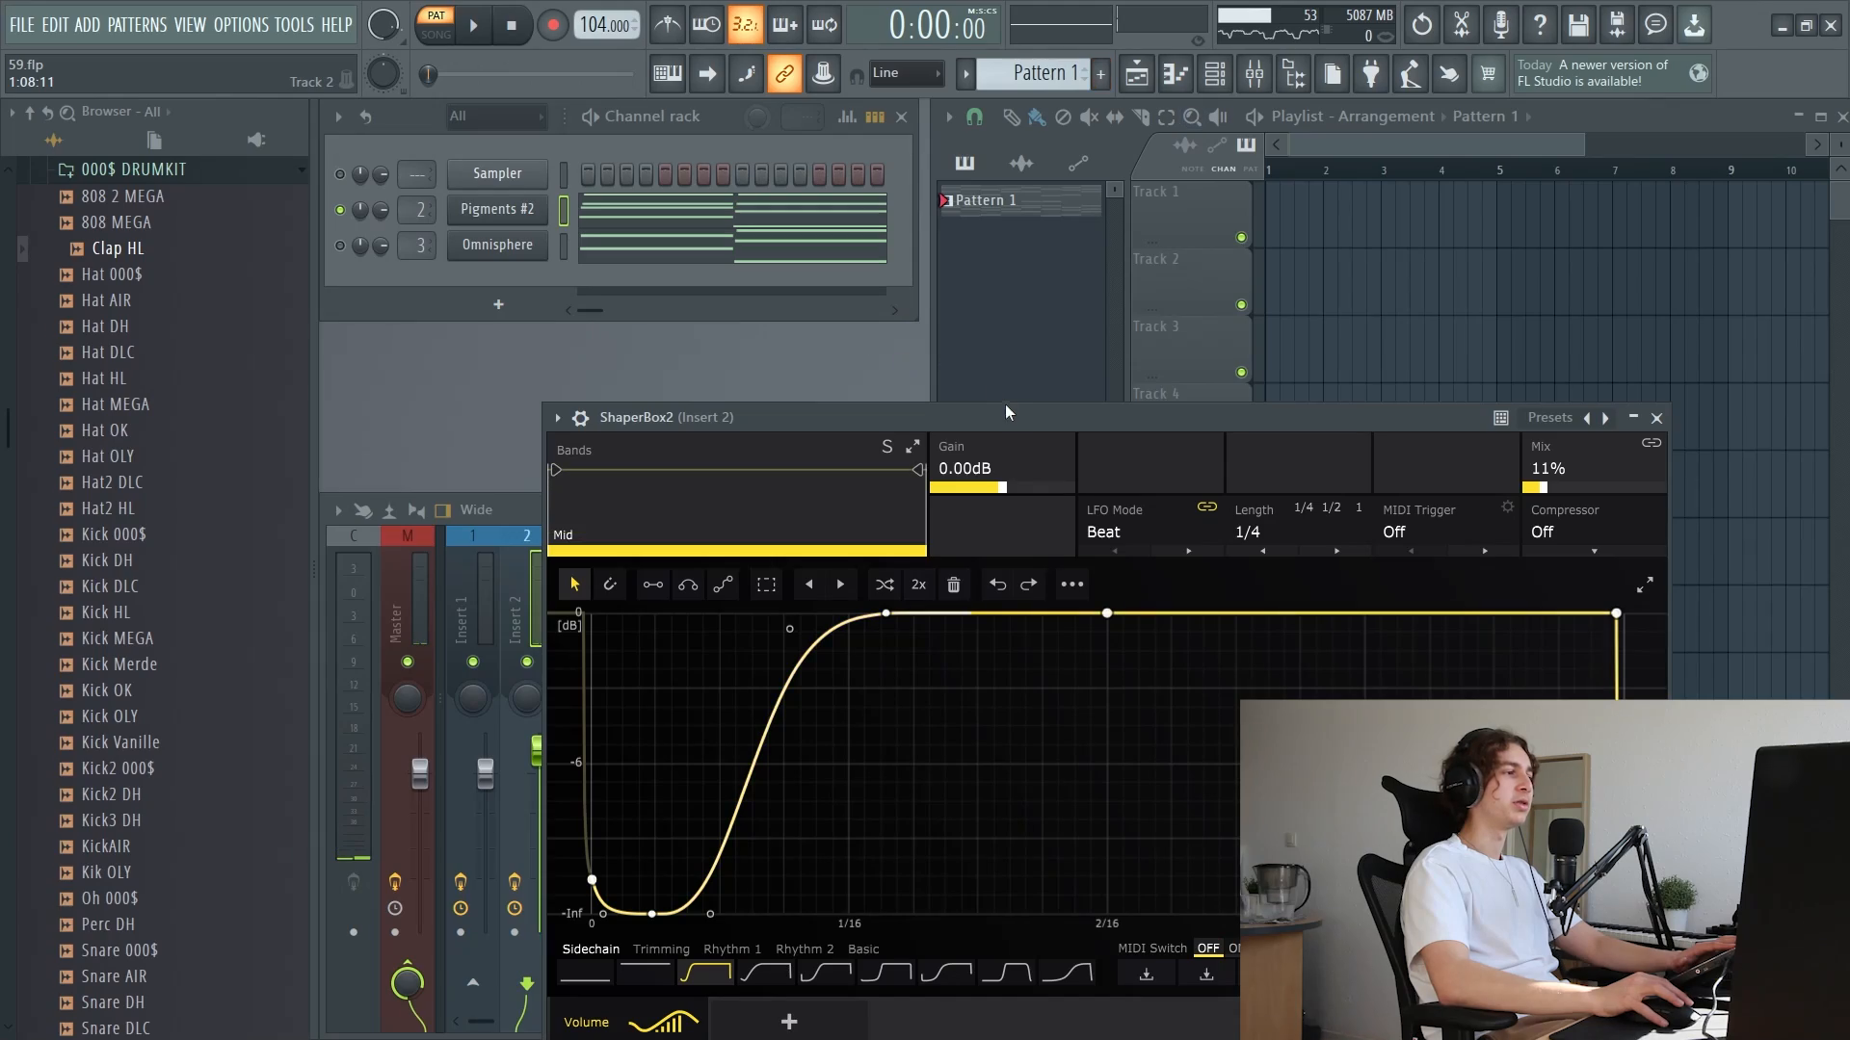
Reposition ShaperBox2 for Insert 2 and play the pattern while adjusting its Mix amount
left_click_drag(1004, 403, 1015, 339)
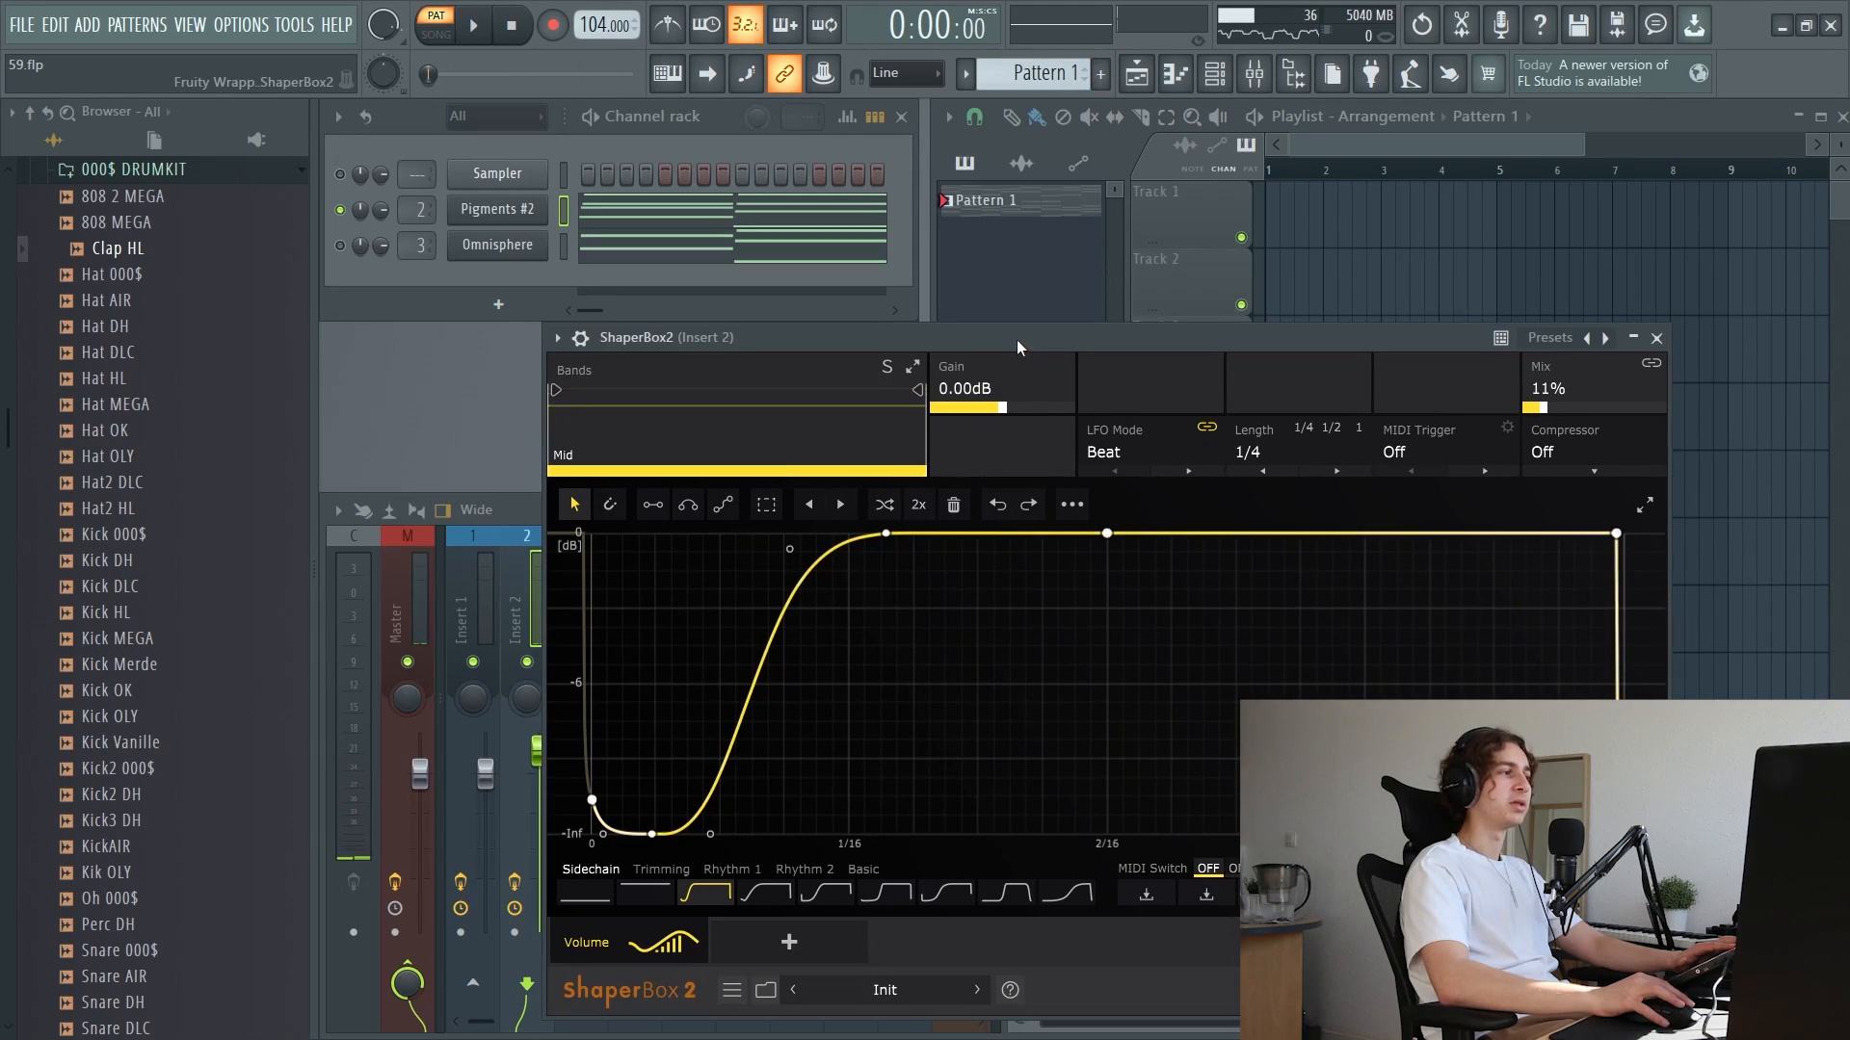
left_click(478, 27)
left_click_drag(1547, 402, 1553, 397)
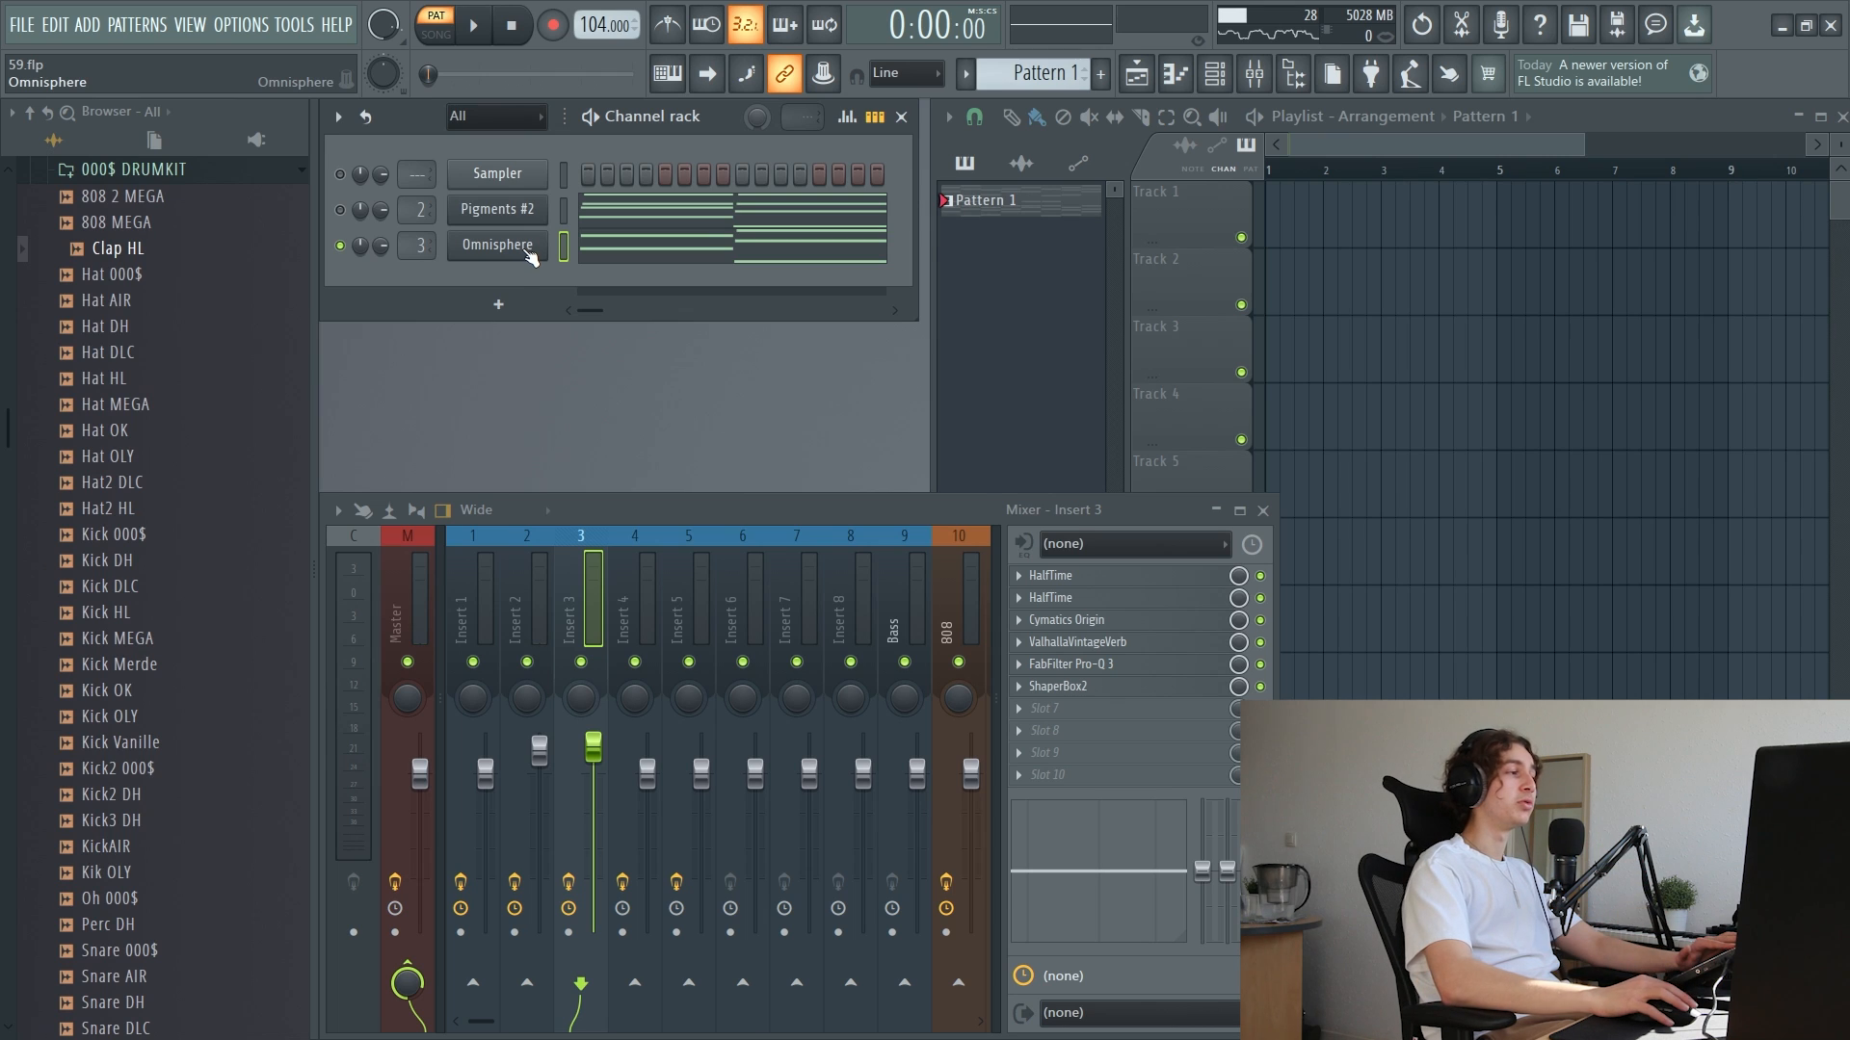
Open the Omnisphere channel's piano roll and listen to its notes
left_click(529, 253)
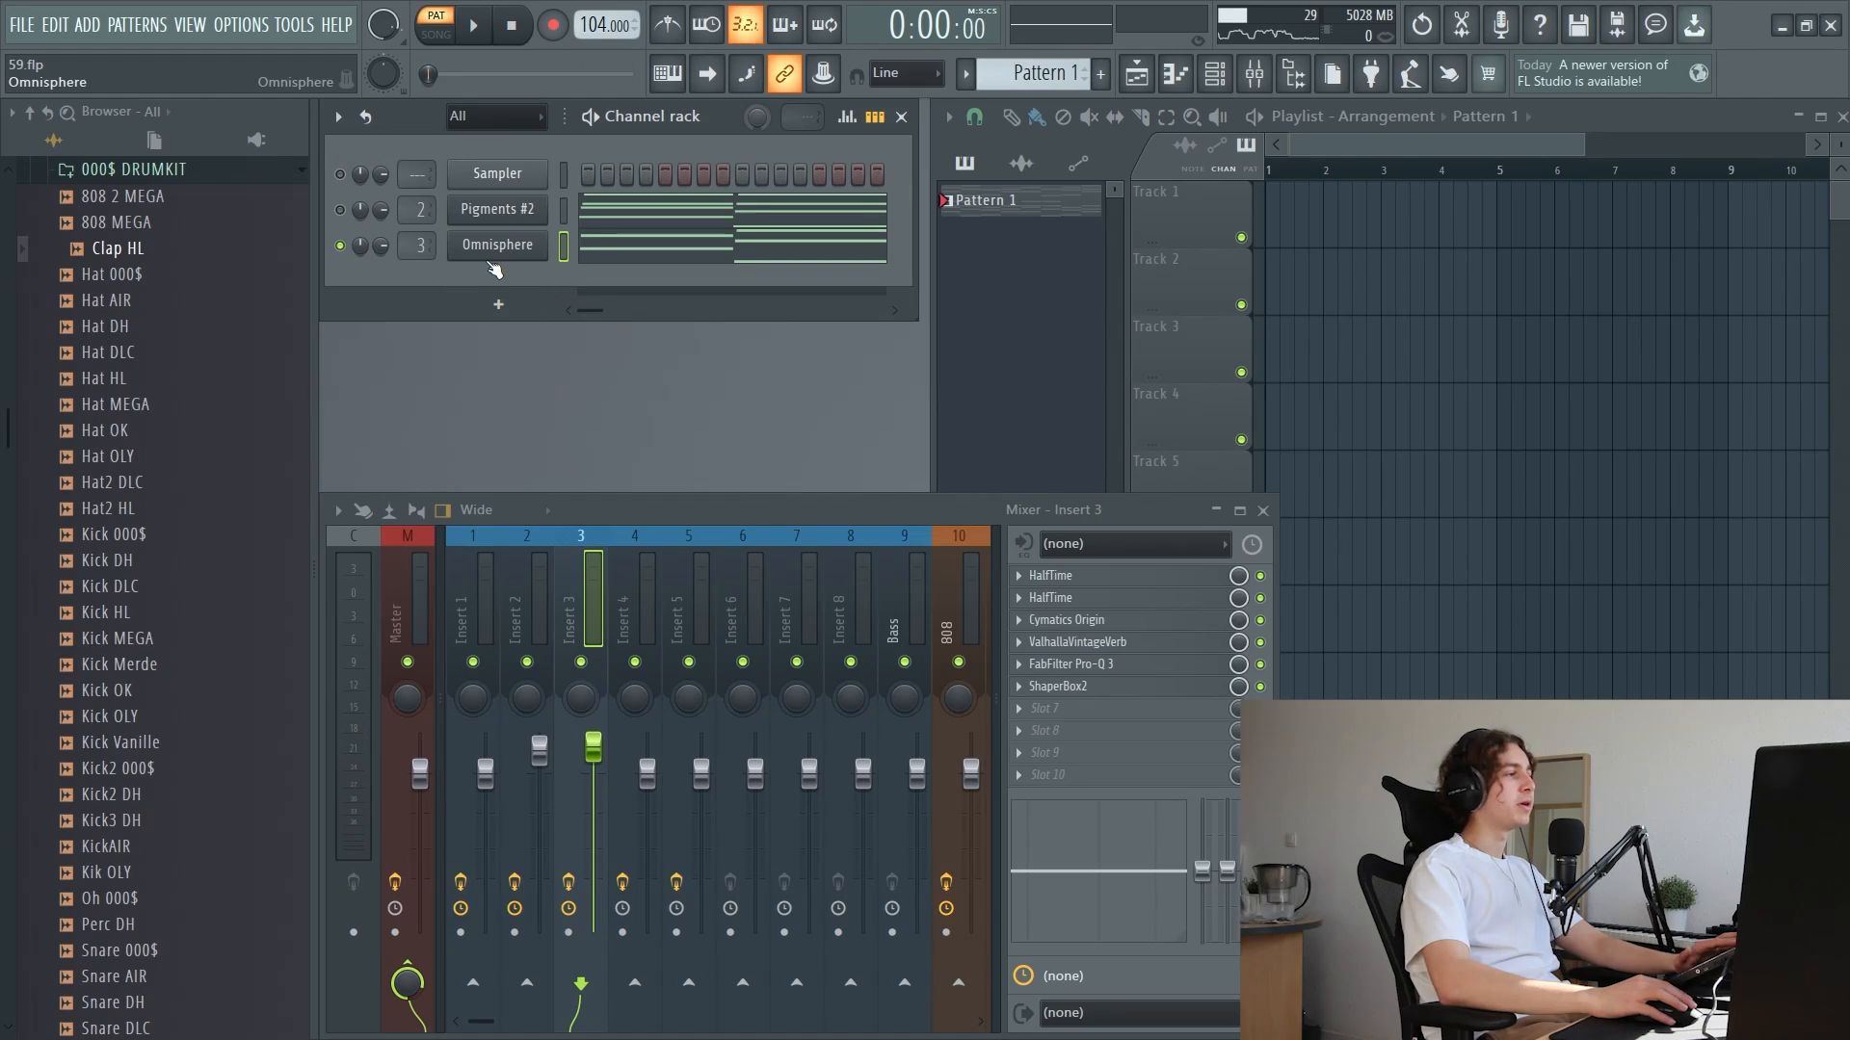
right_click(525, 250)
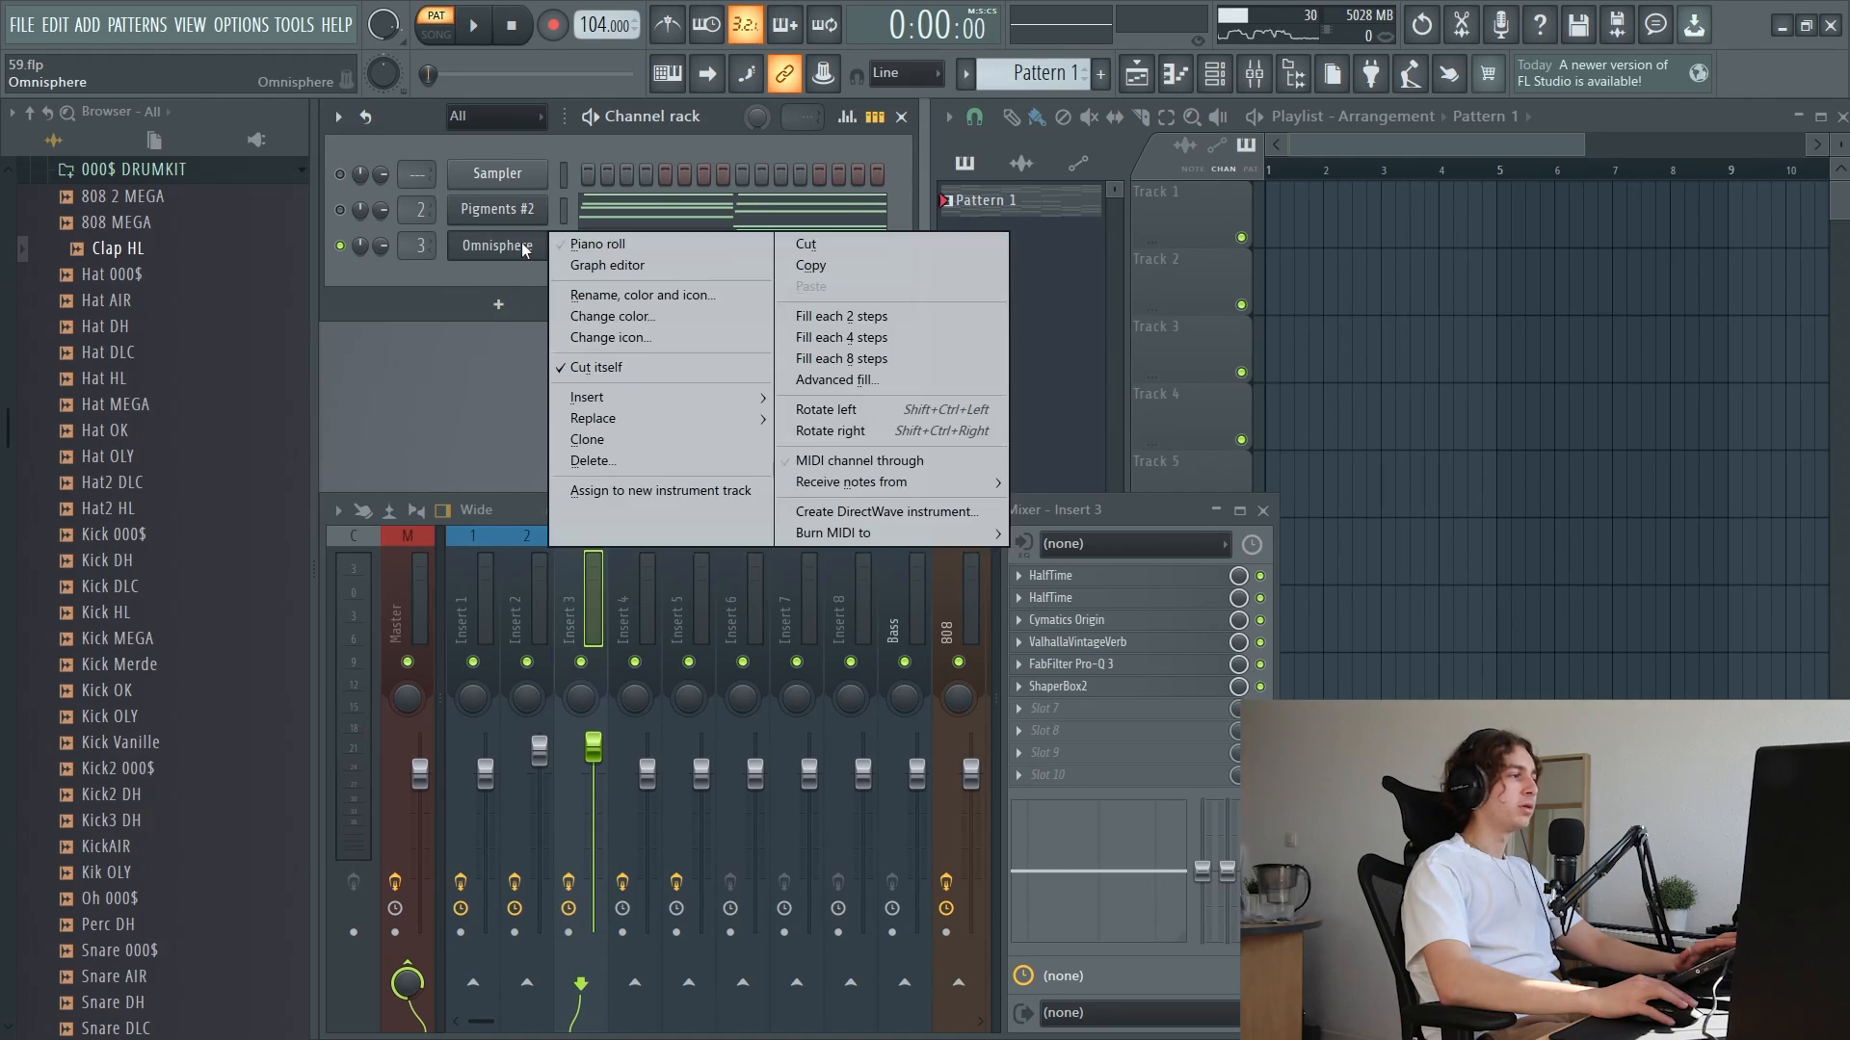
left_click(597, 244)
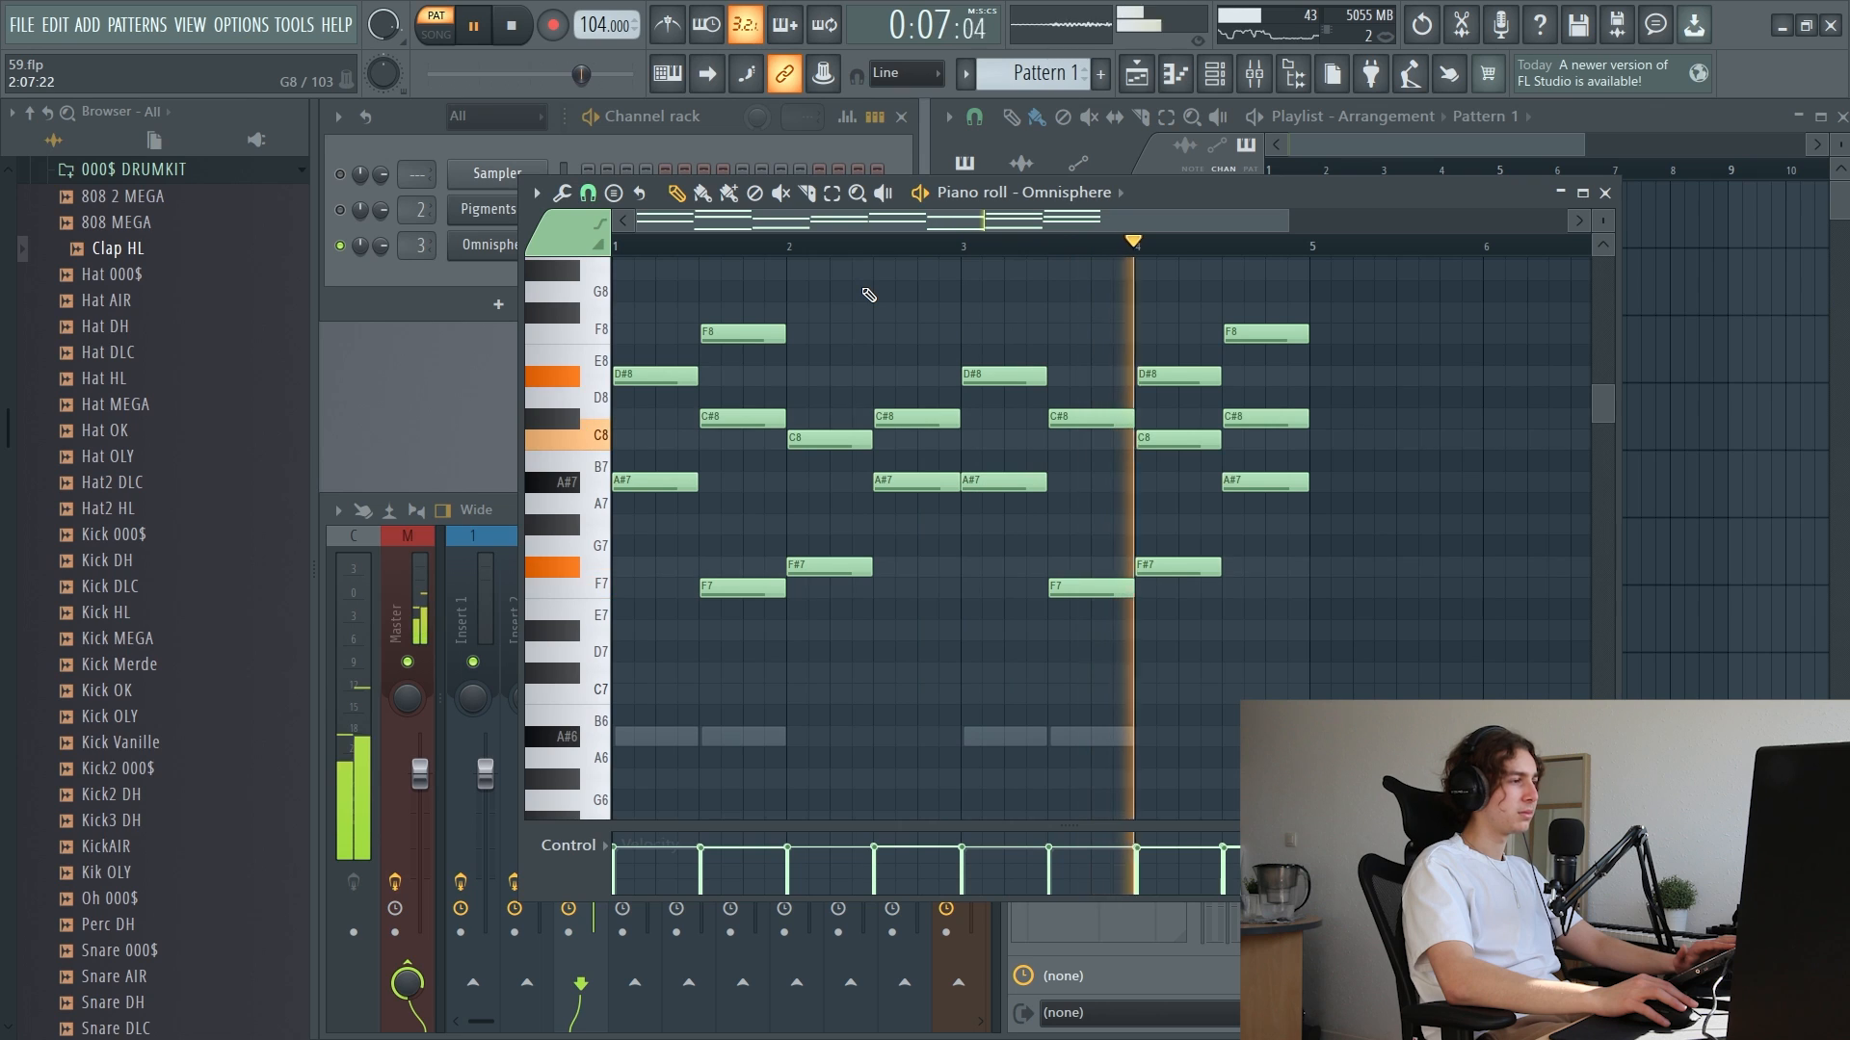
key("space")
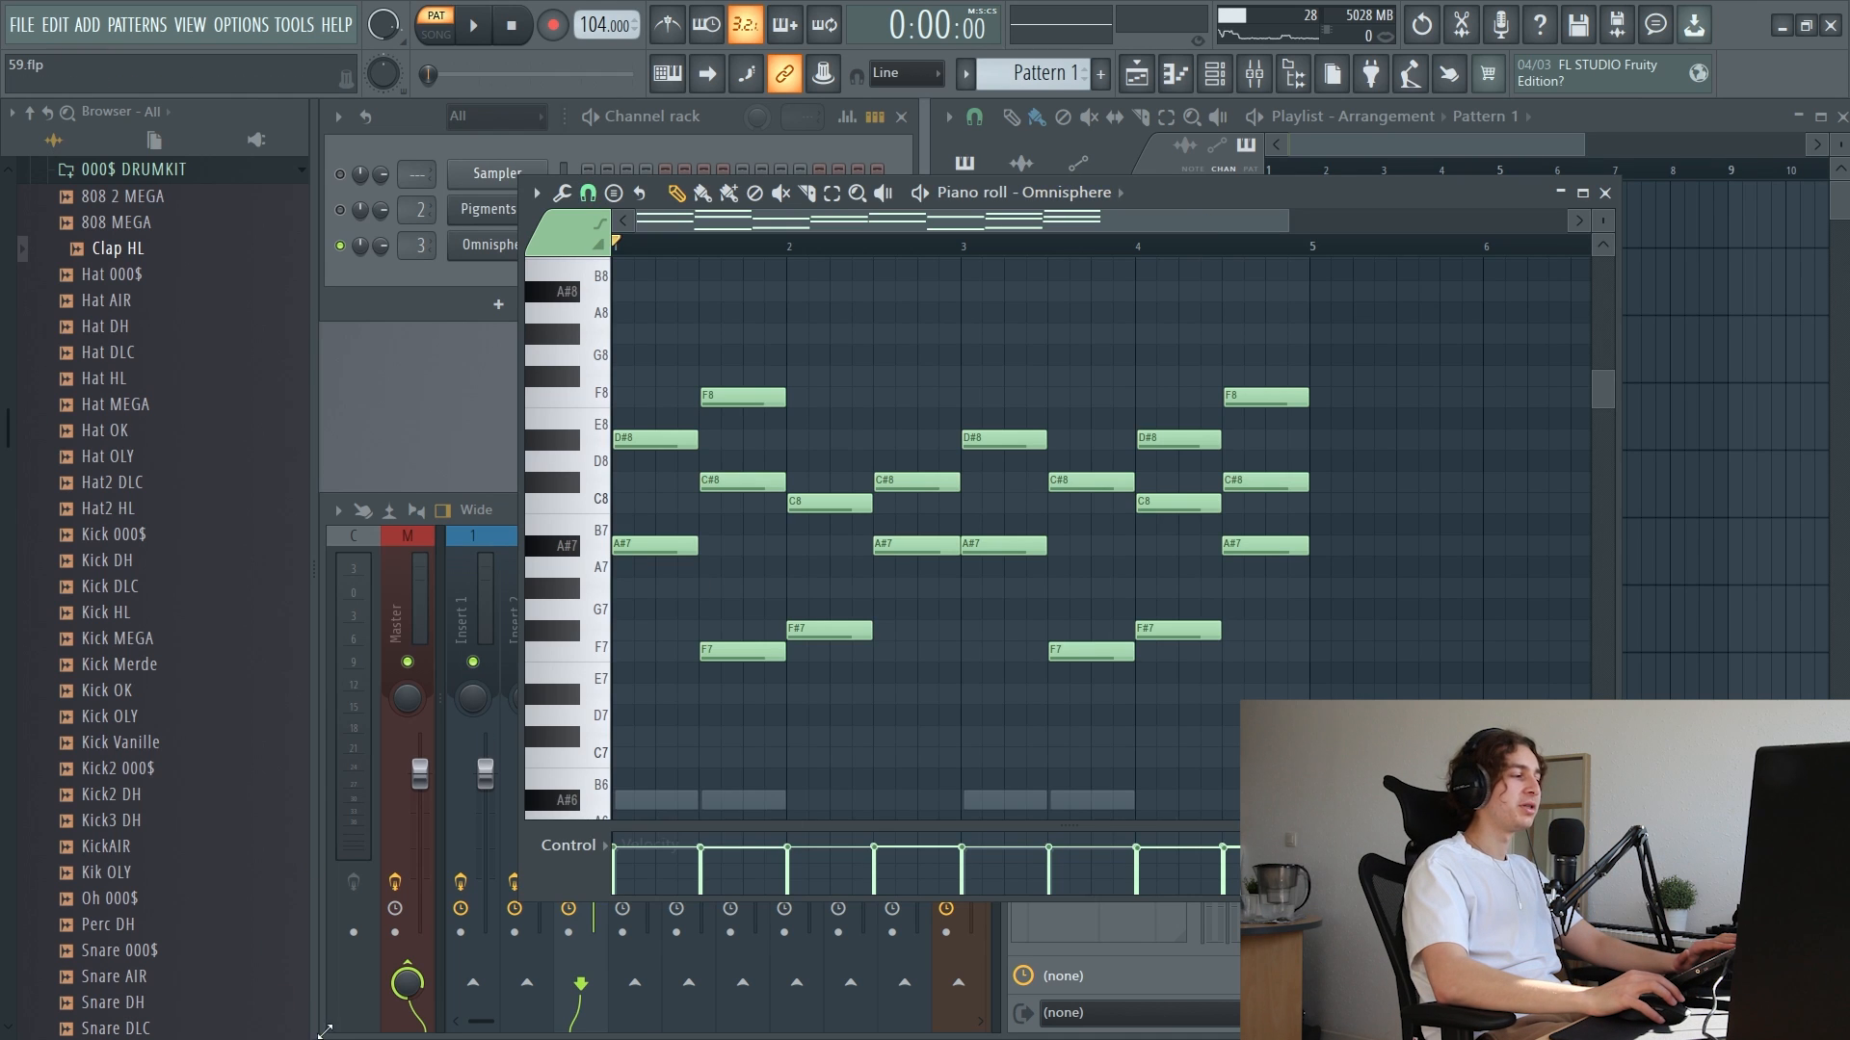
Show the mixer and move ValhallaVintageVerb above Cymatics Origin in Insert 3's effect chain
key("F9")
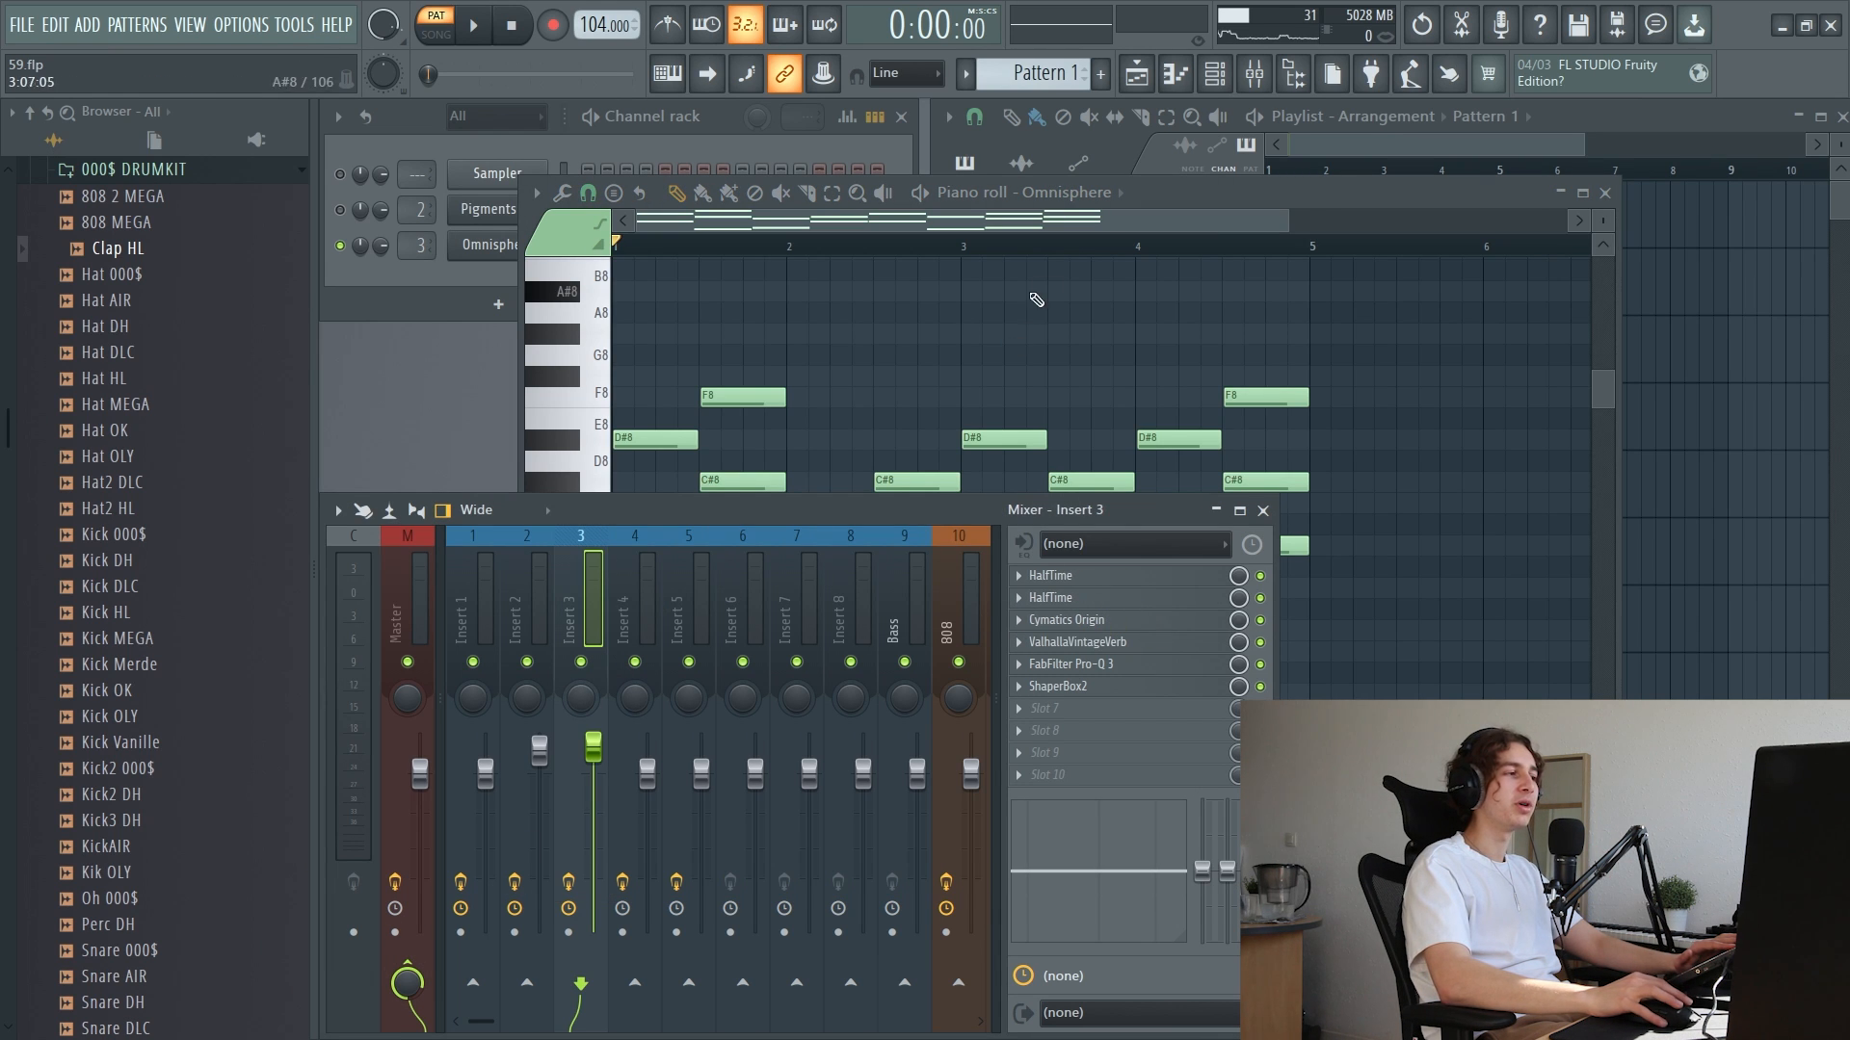
left_click(1119, 216)
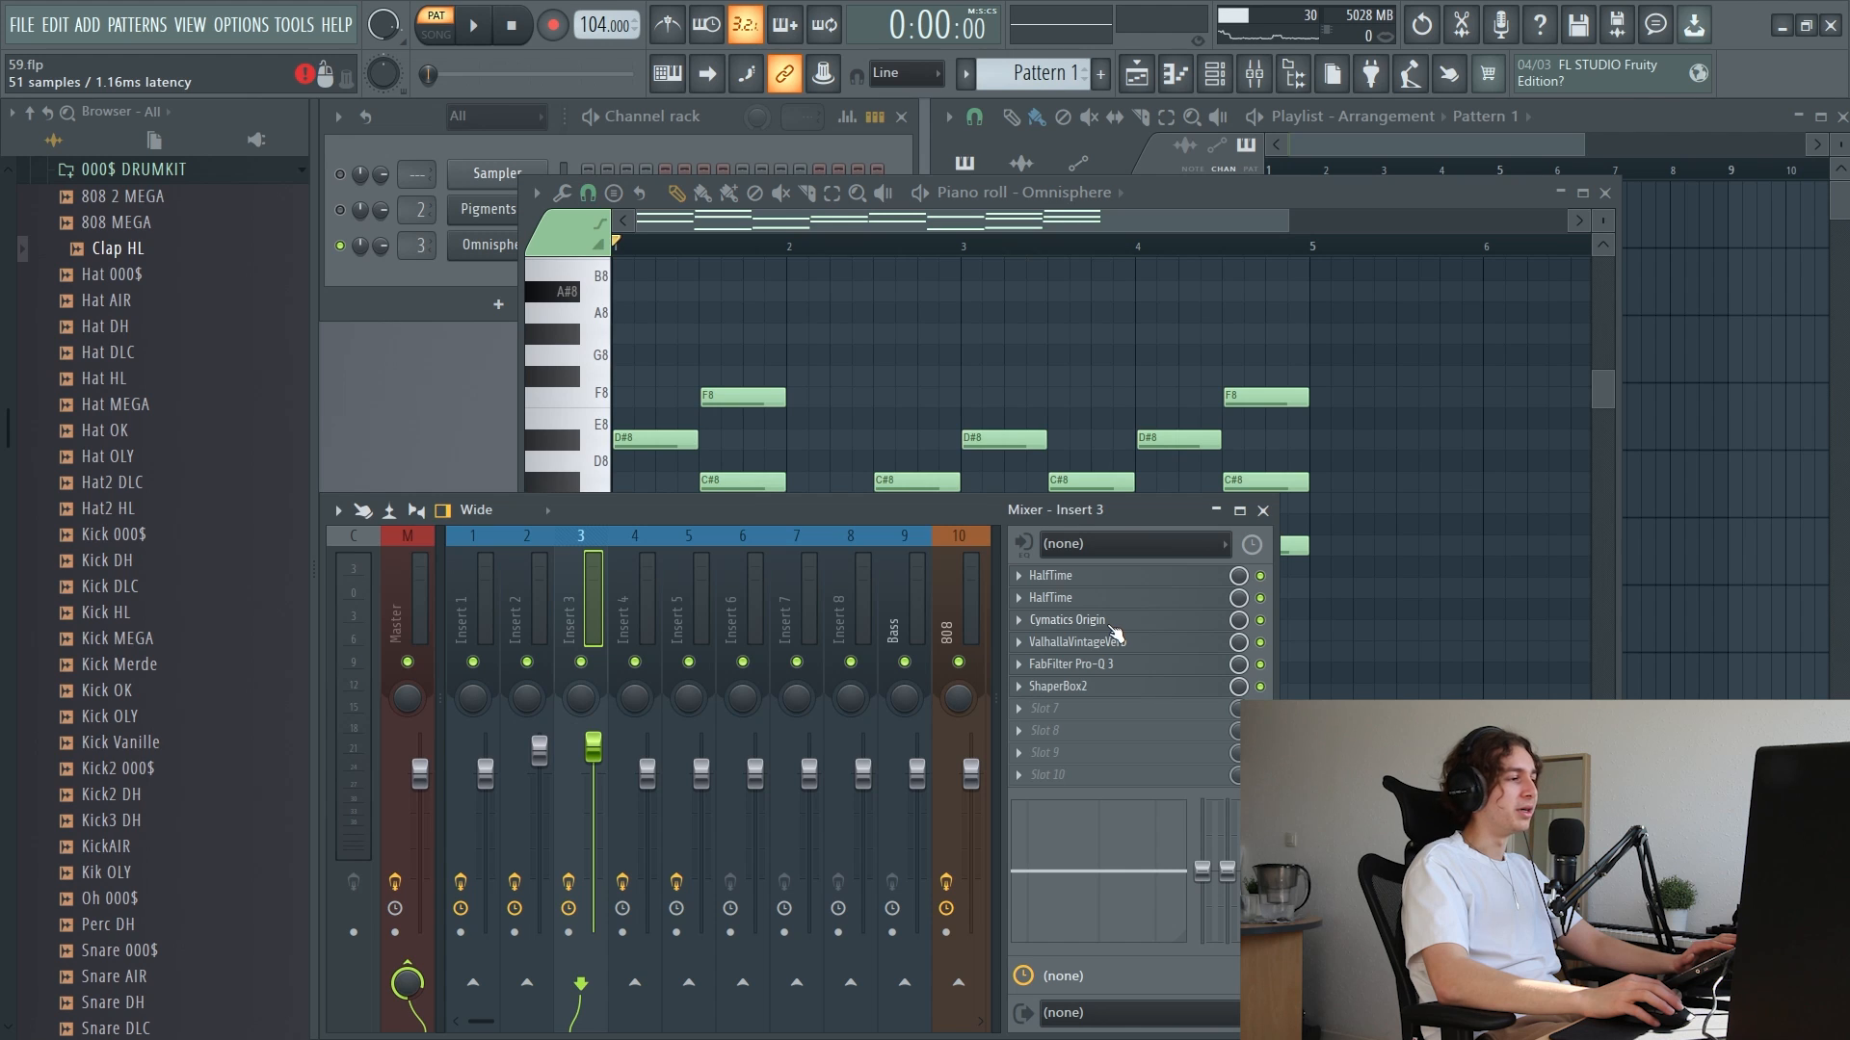
left_click_drag(1116, 635, 1115, 617)
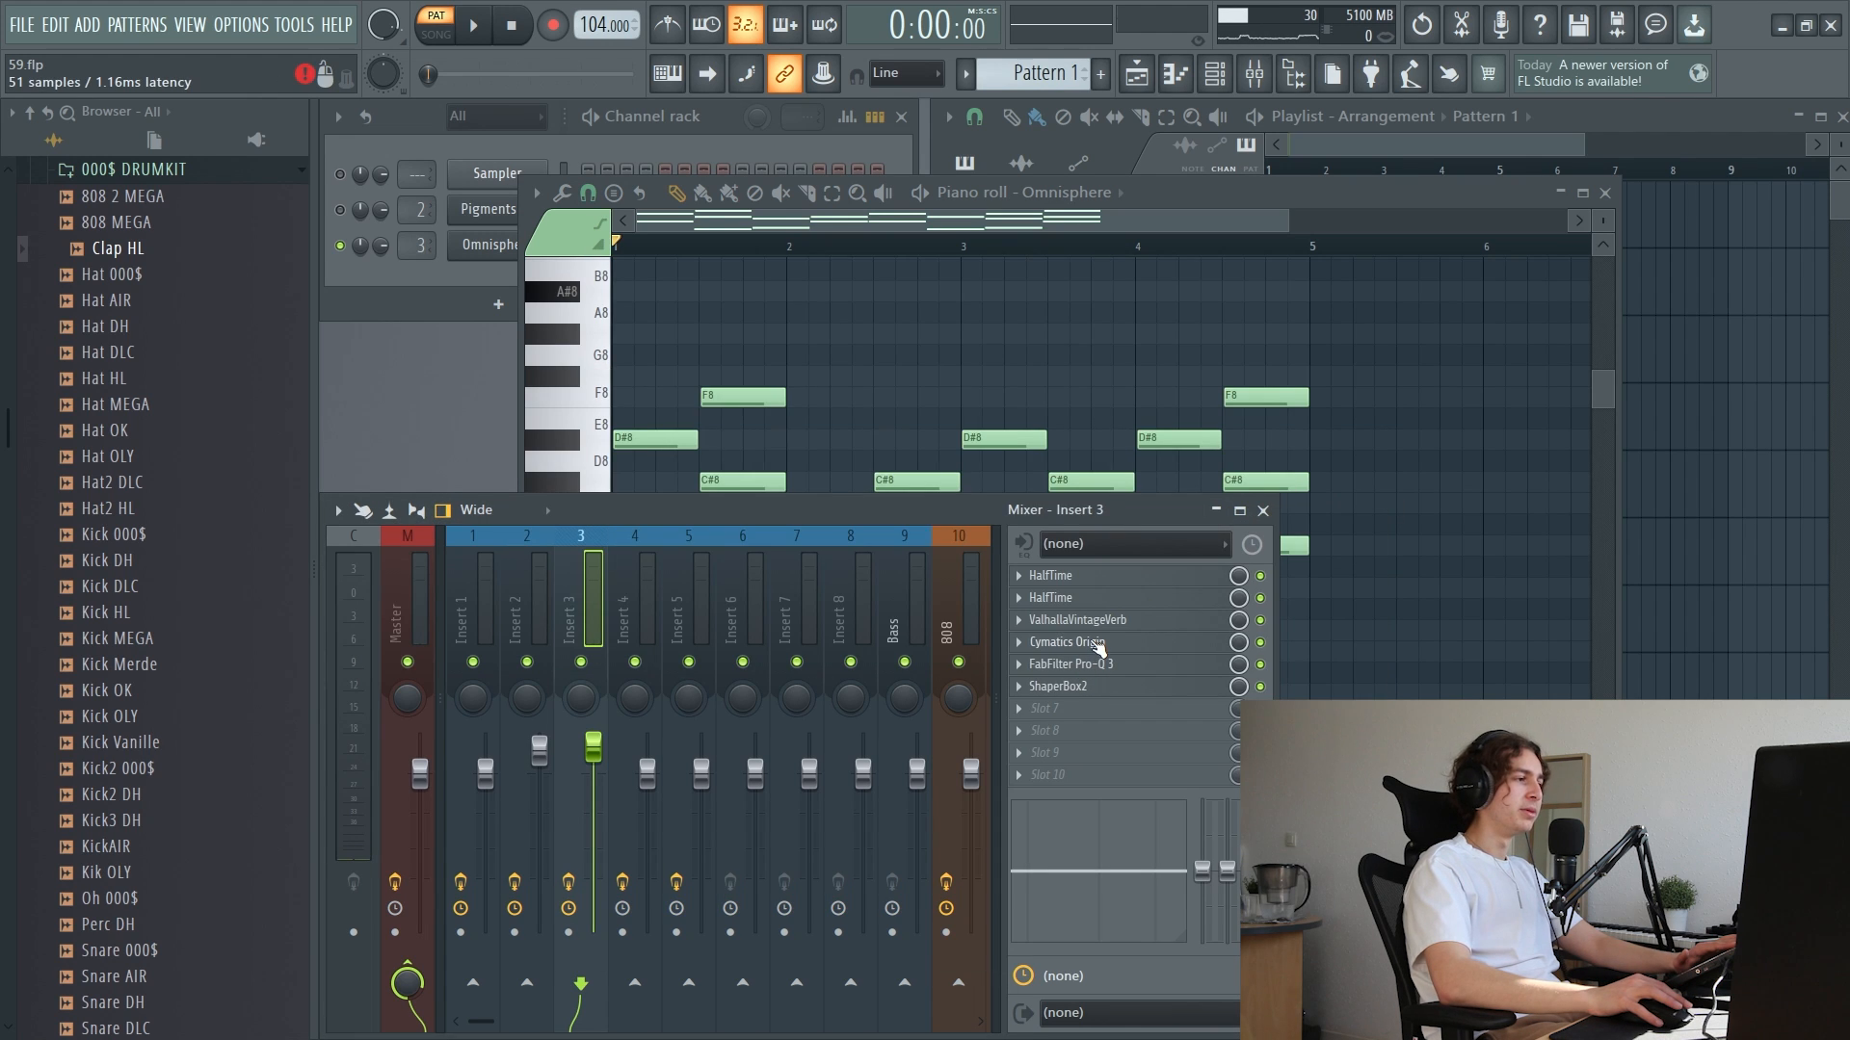
Inspect Cymatics Origin on Insert 3 and audition the channel with its FabFilter Pro-Q 3 curve open
left_click(1098, 643)
left_click(1388, 386)
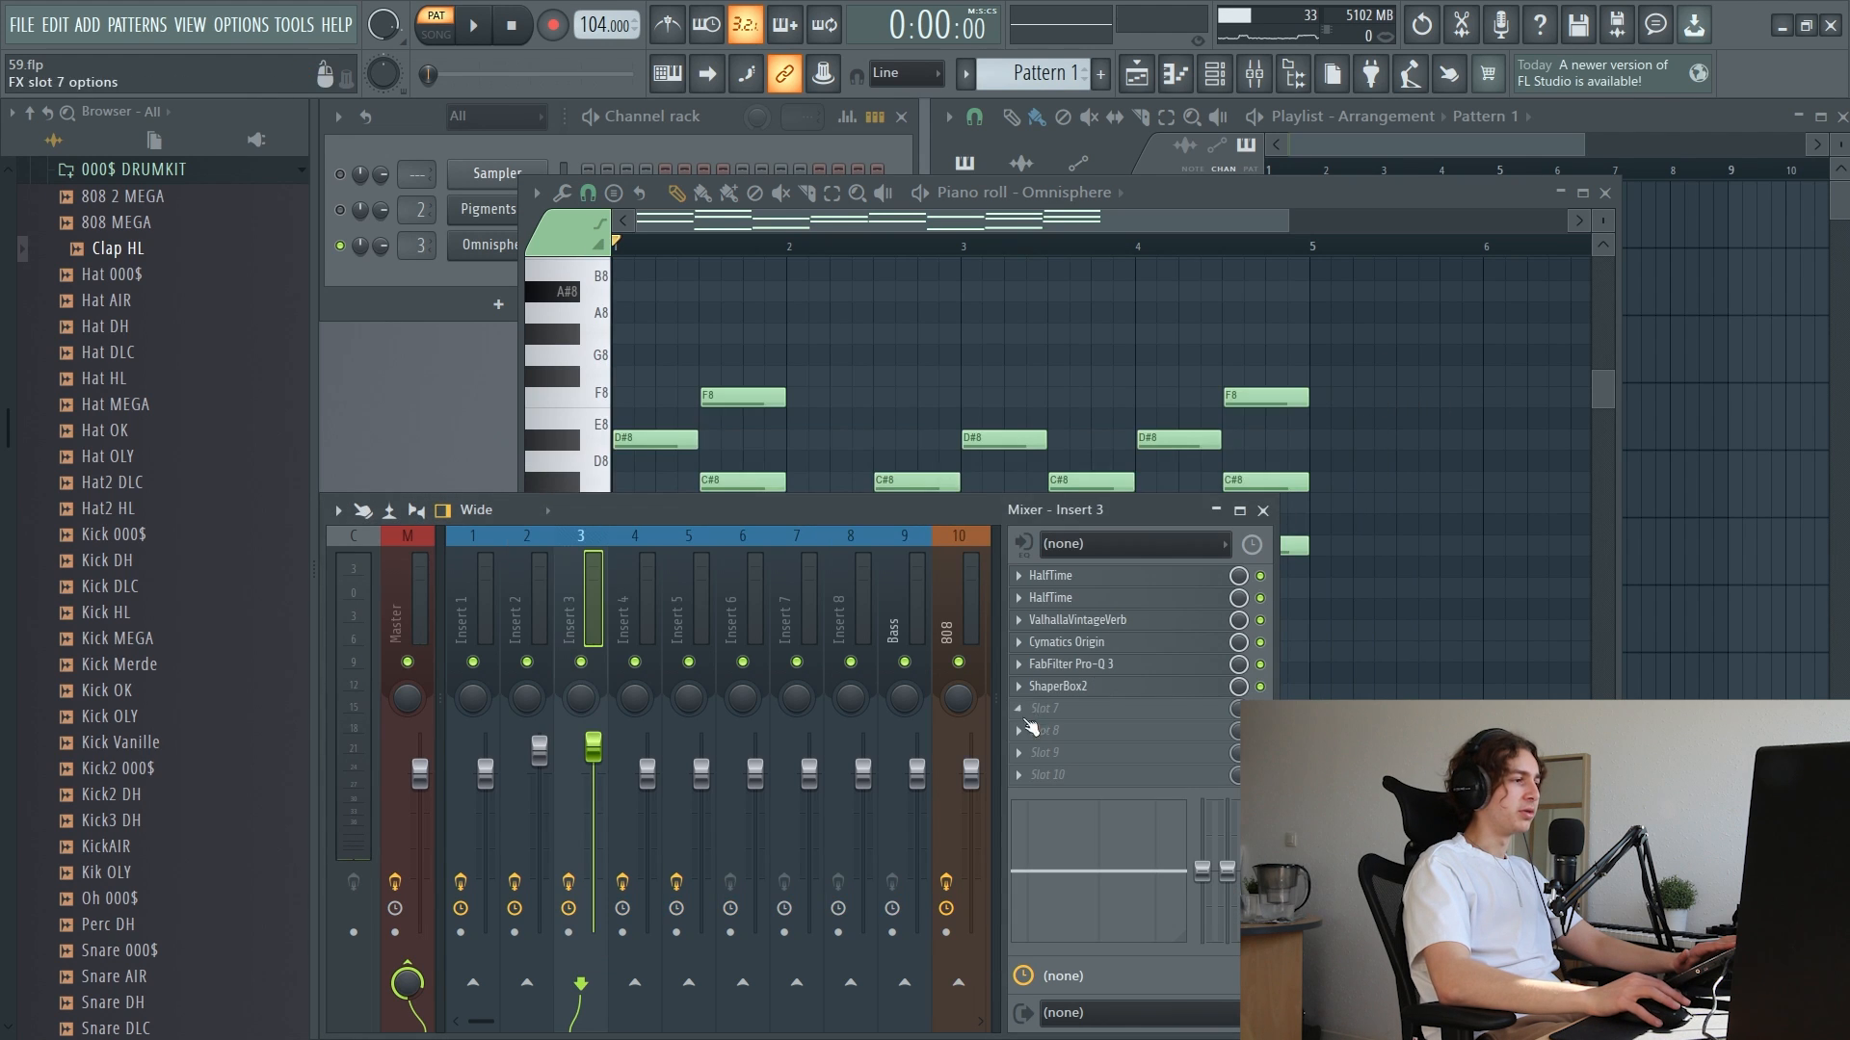
key("space")
left_click(1110, 665)
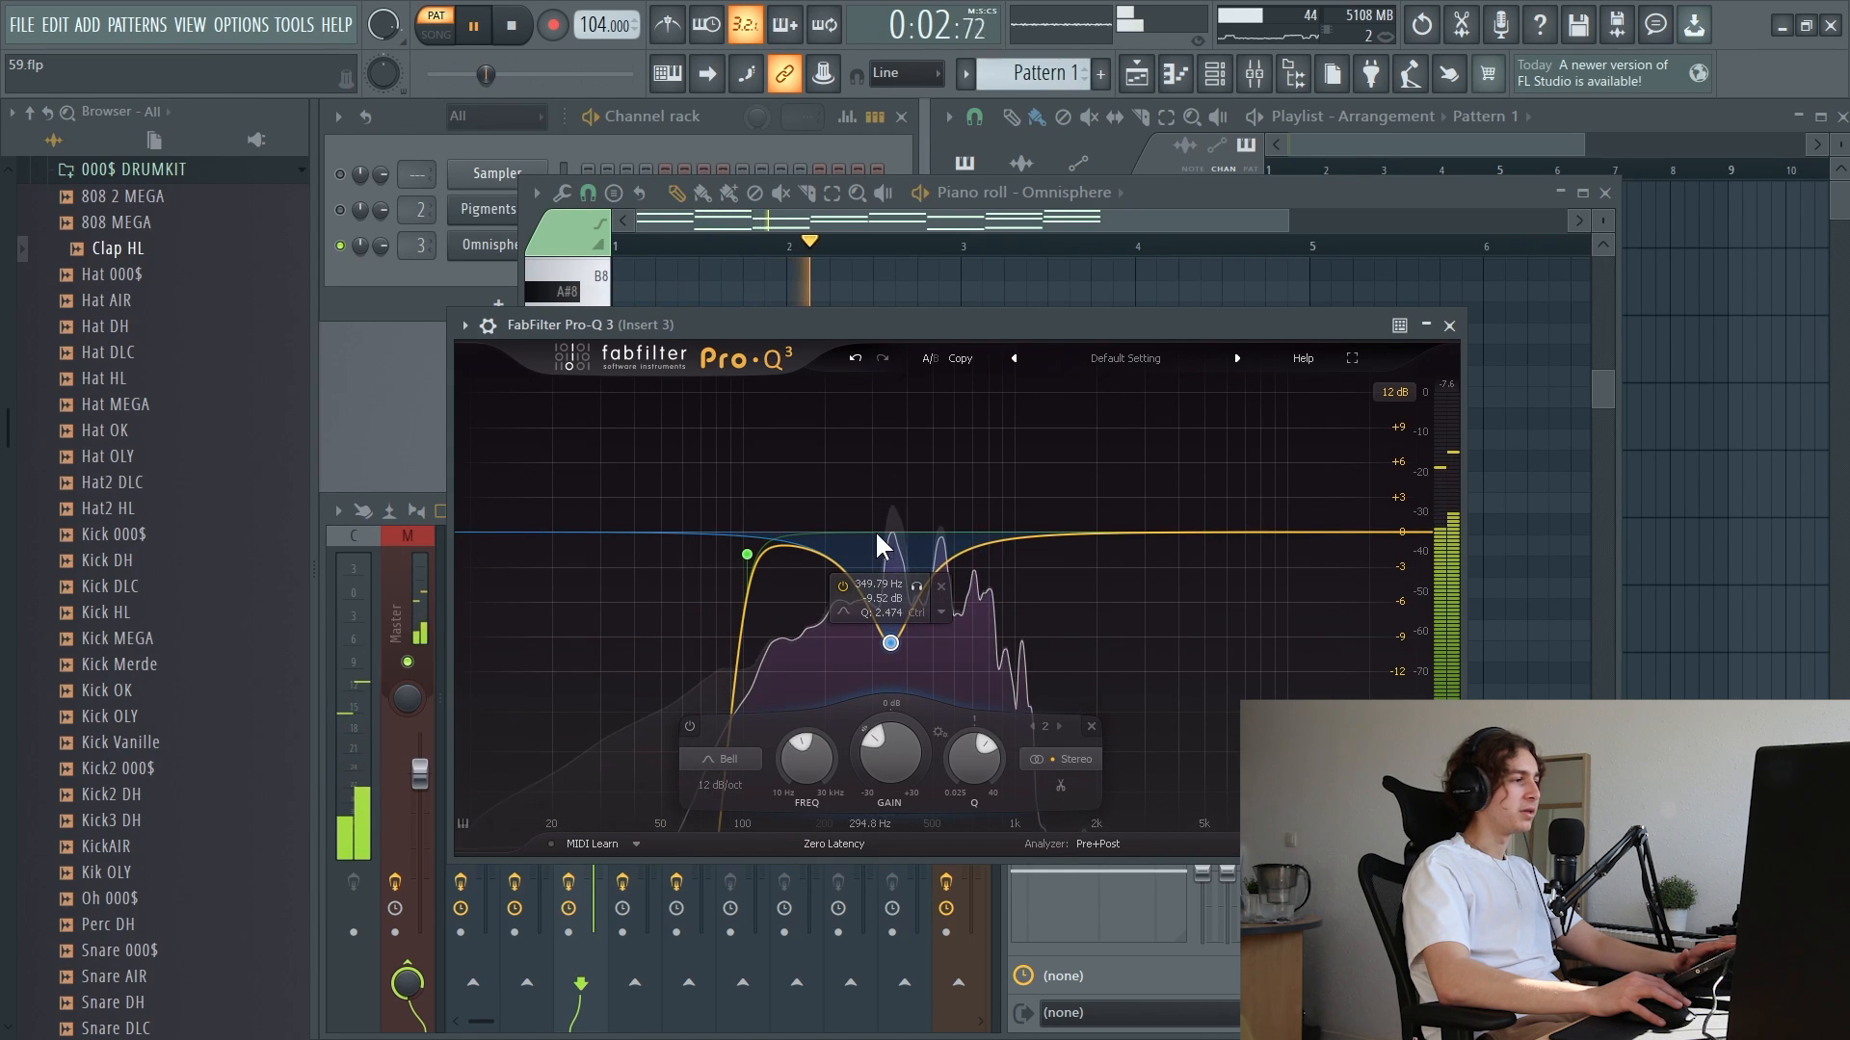
key("space")
left_click(1449, 325)
Examine the ShaperBox2 volume curve on Insert 3, close it and play the pattern
left_click(1106, 687)
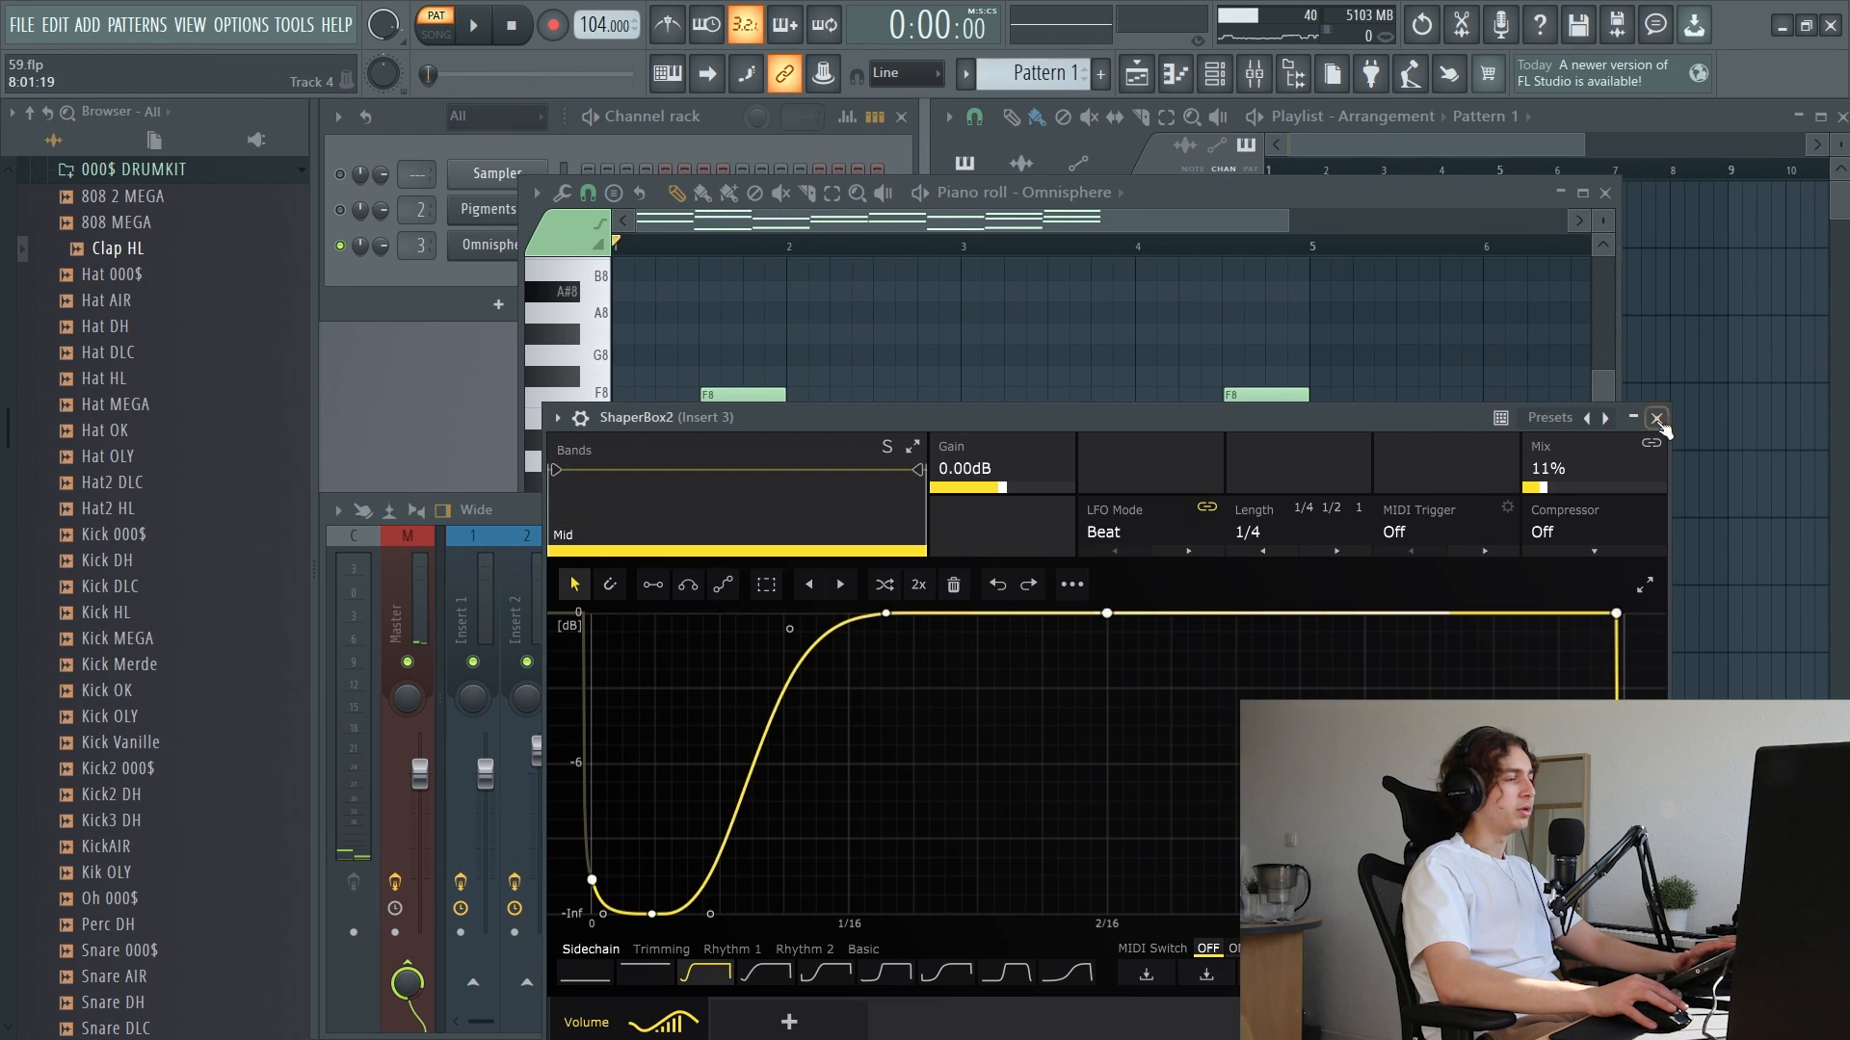
left_click(1657, 419)
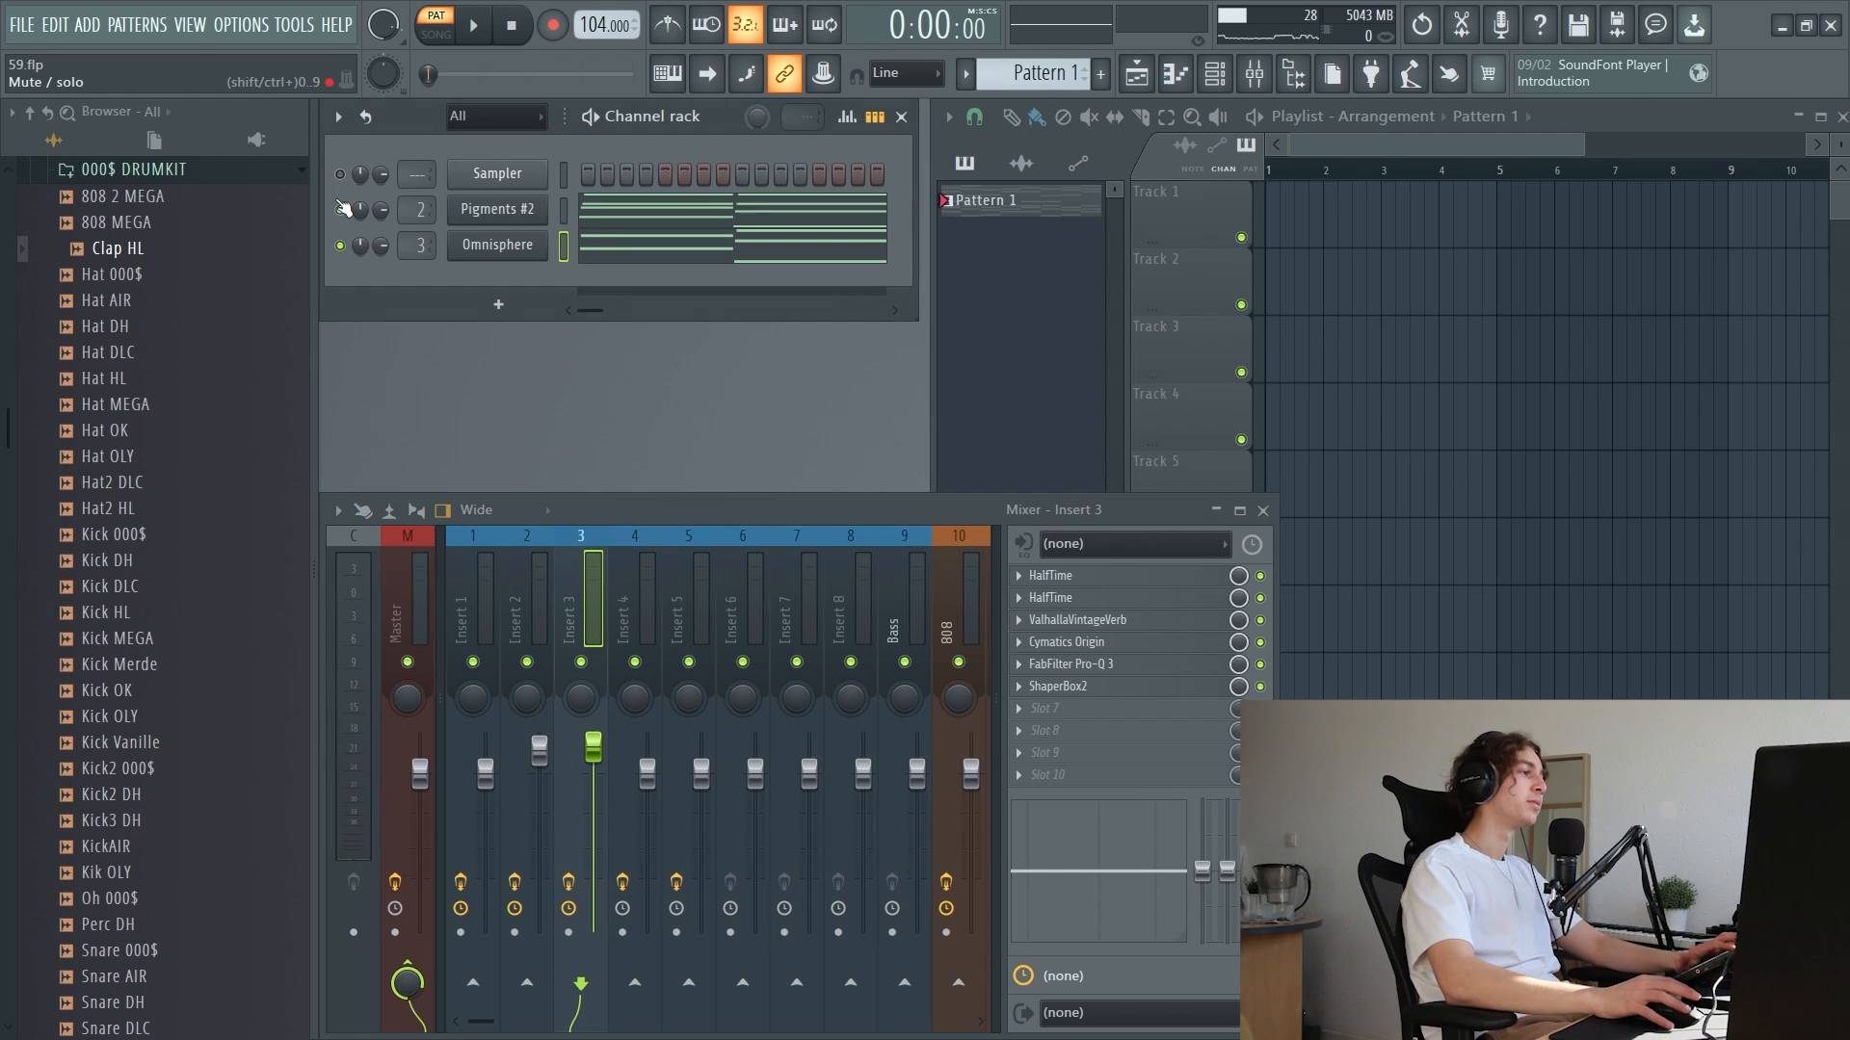
key("space")
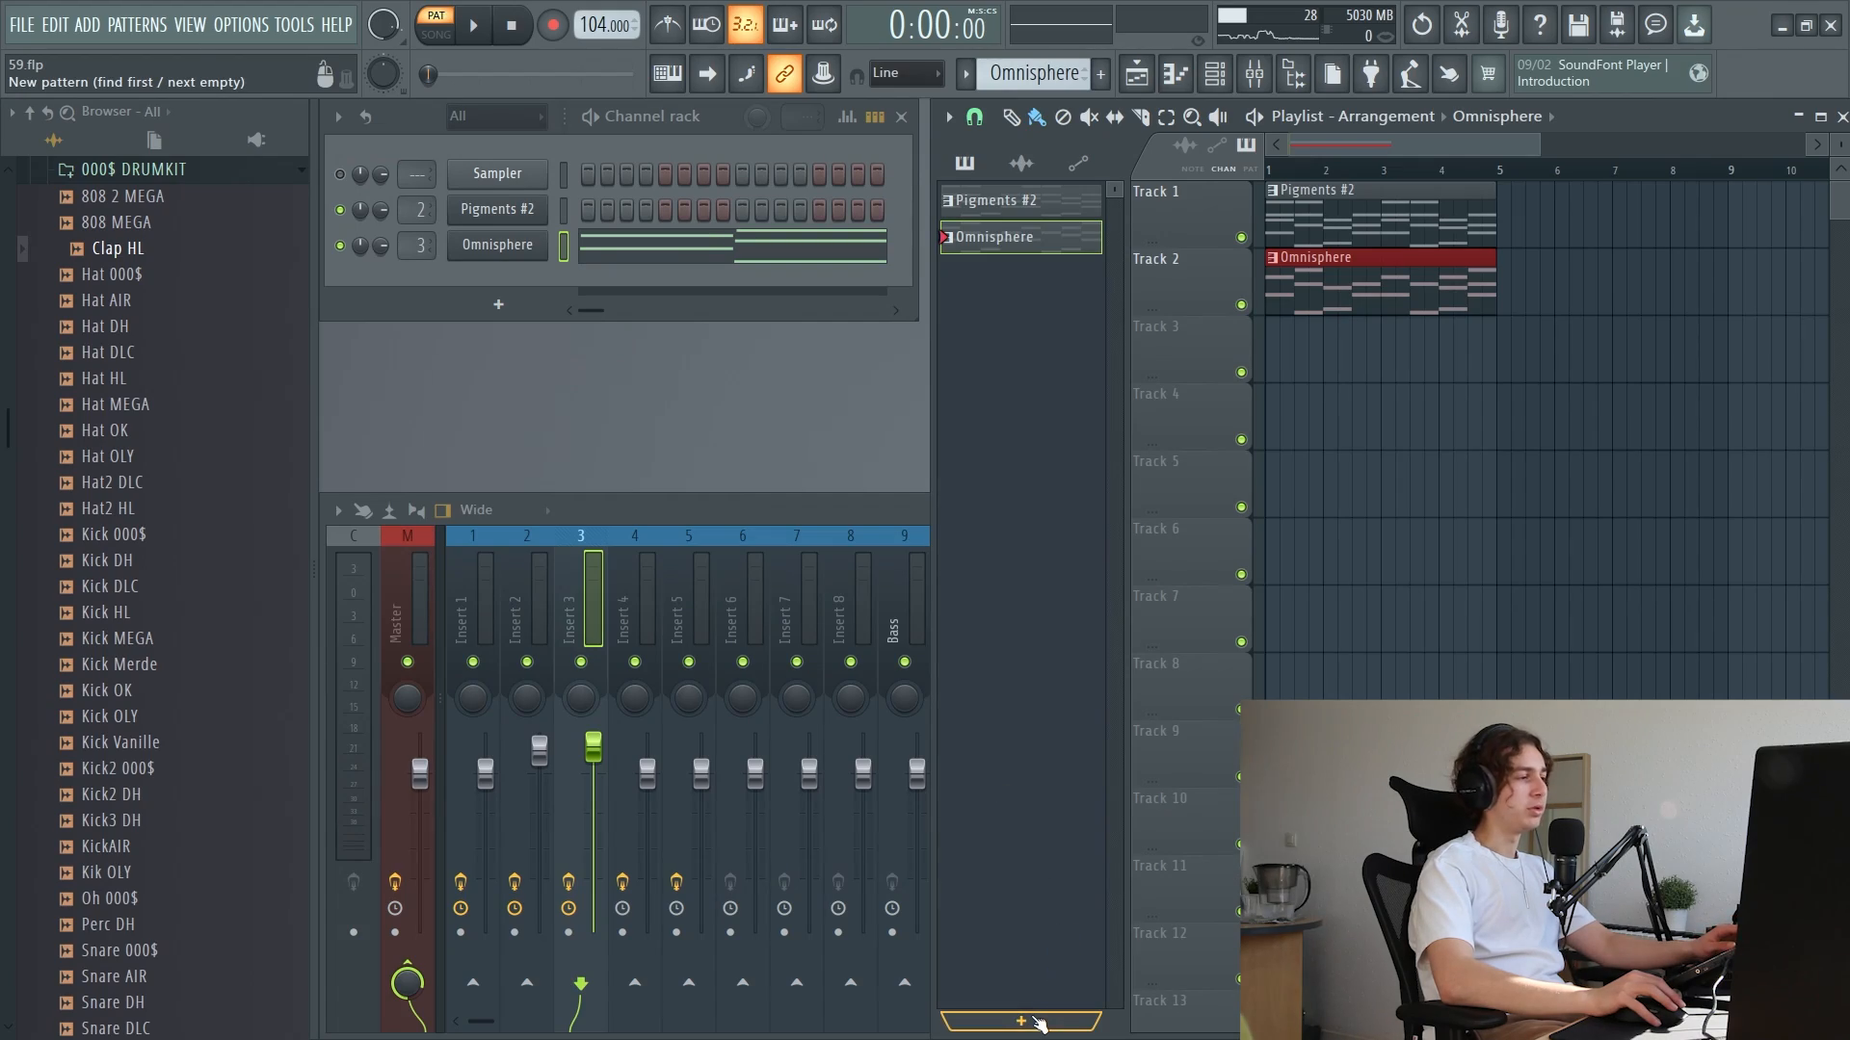
Add a new pattern, Pigments 2, and copy the first chord of the Pigments #2 pattern into the new Pigments channel
left_click(1035, 1018)
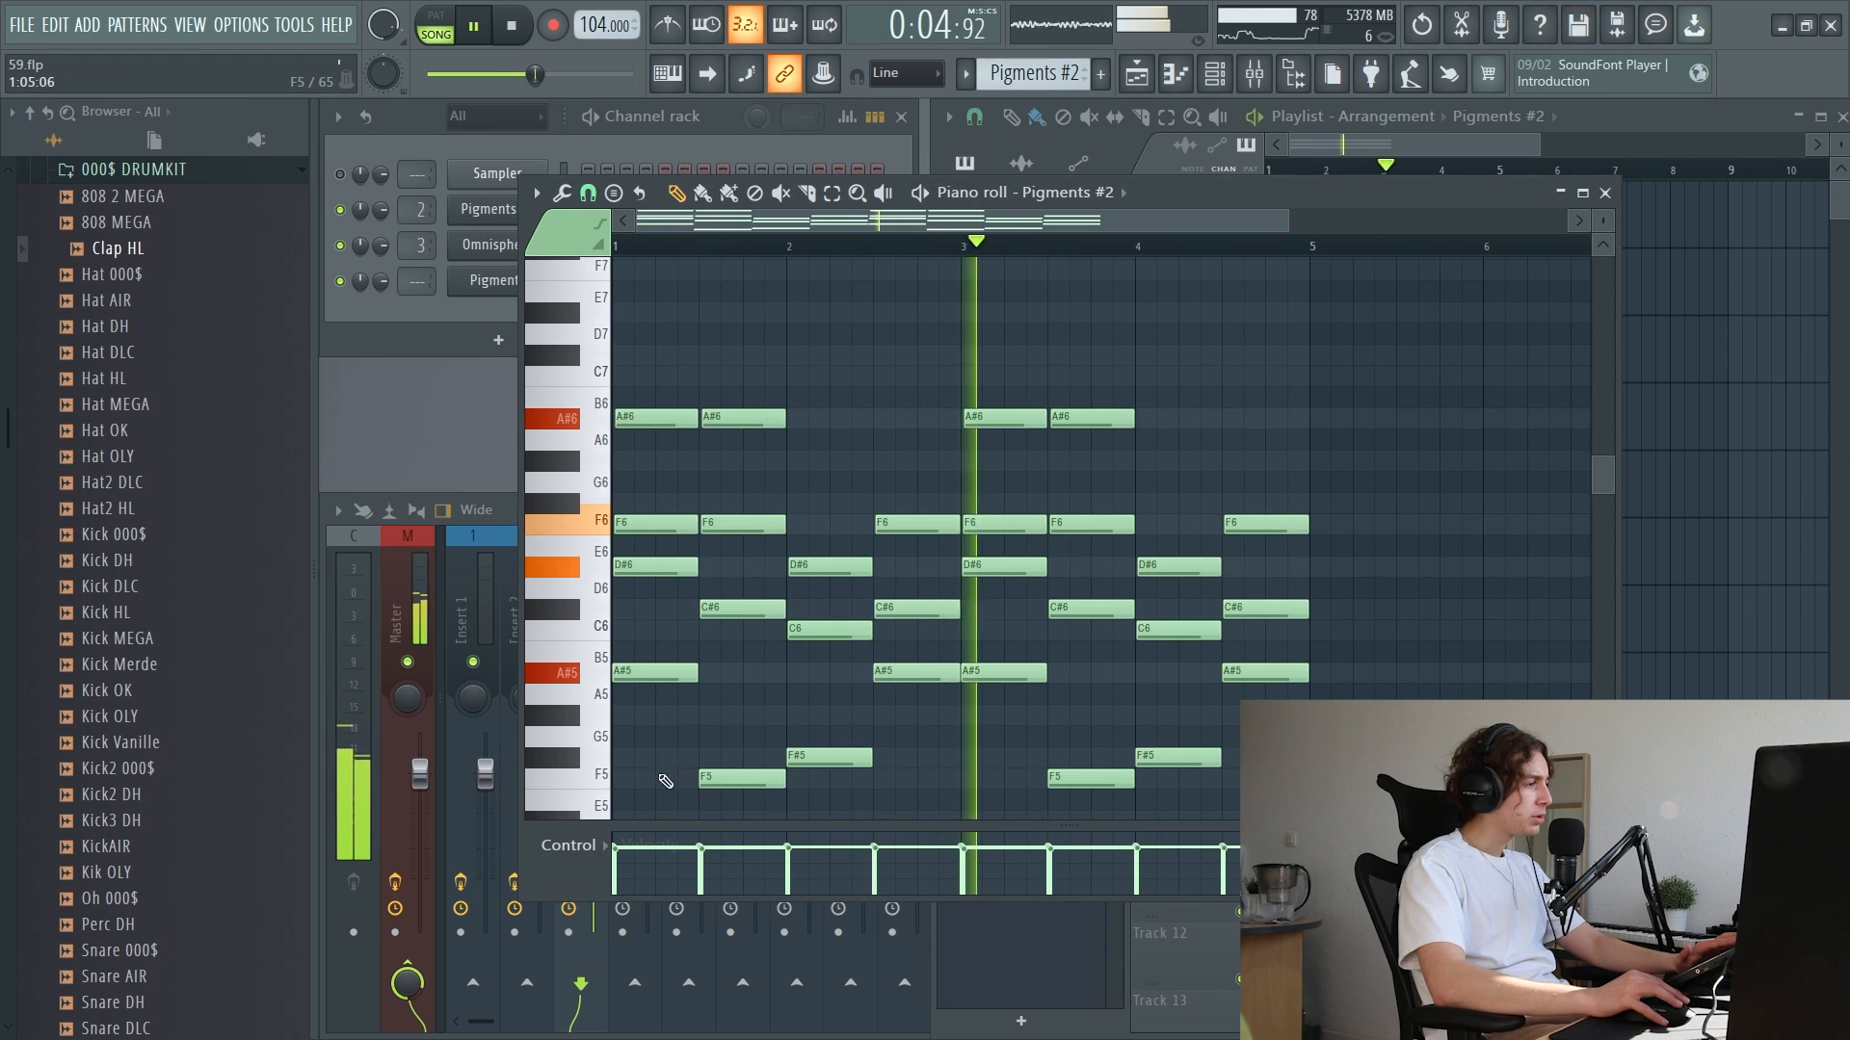
left_click_drag(641, 766, 645, 371)
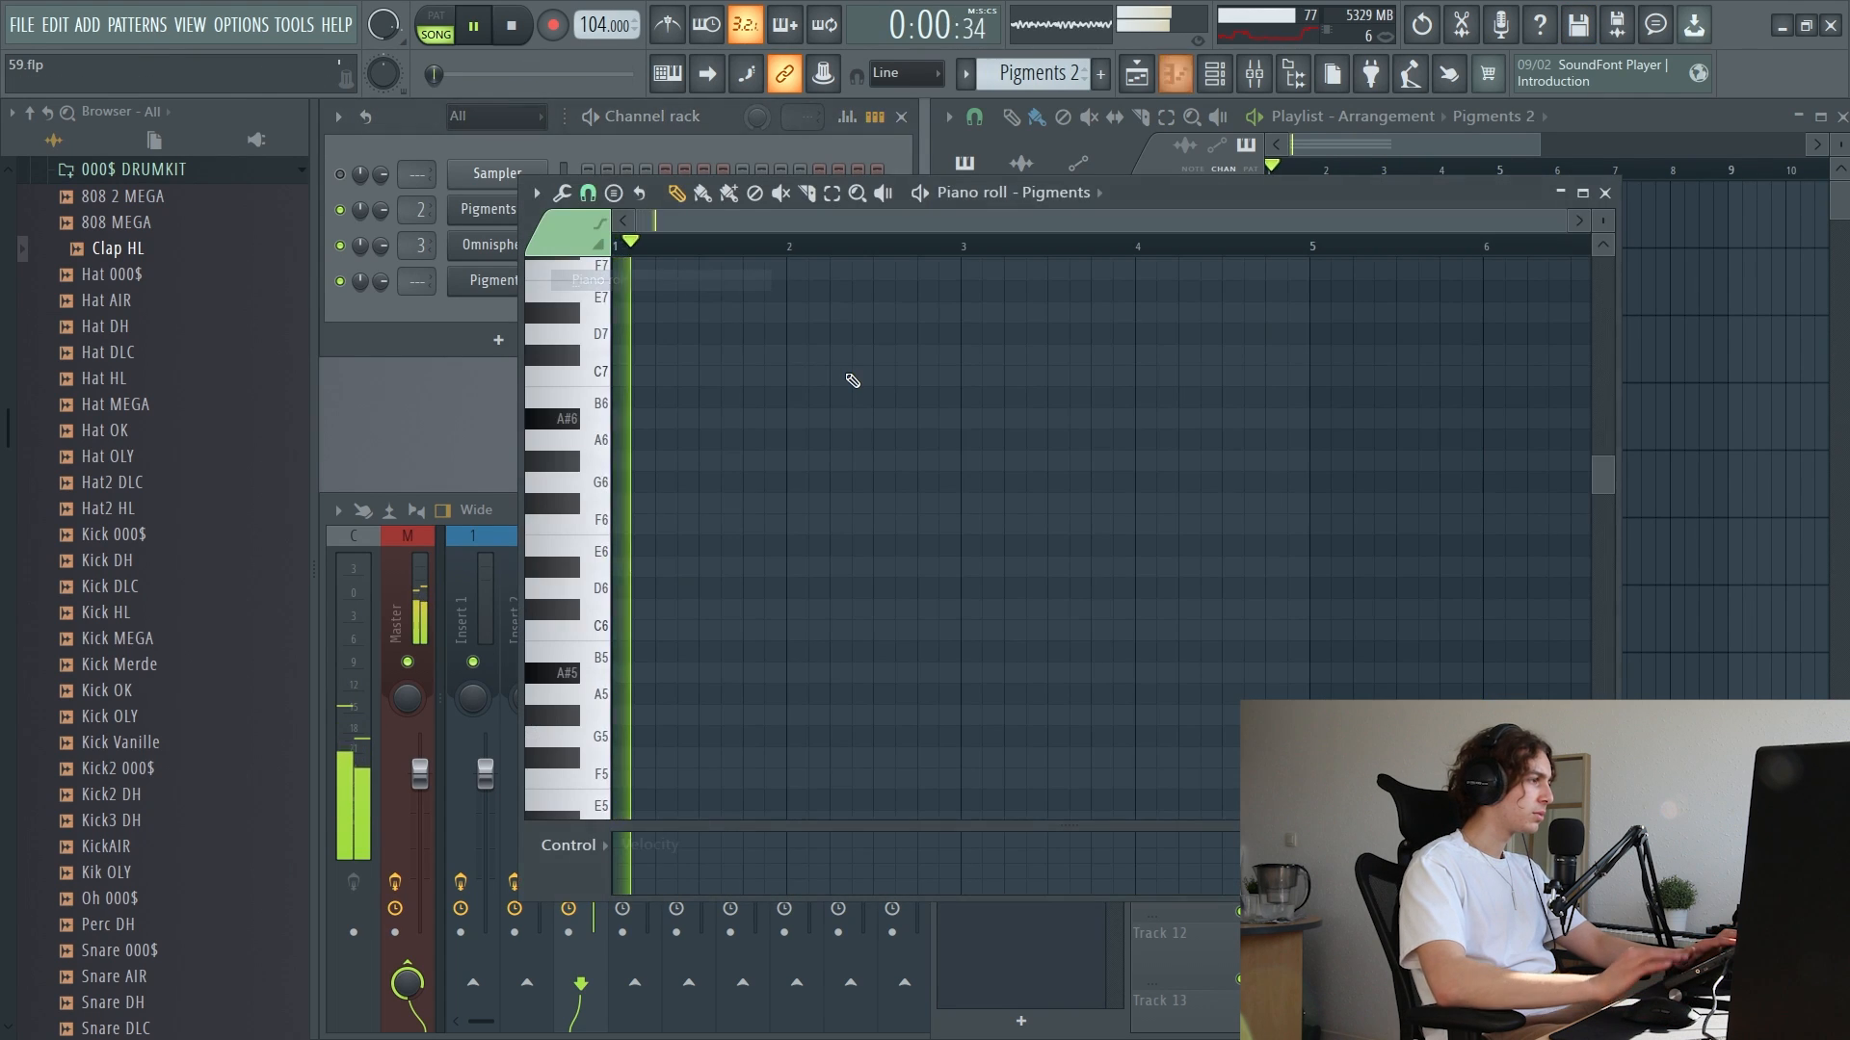
key("ctrl+v")
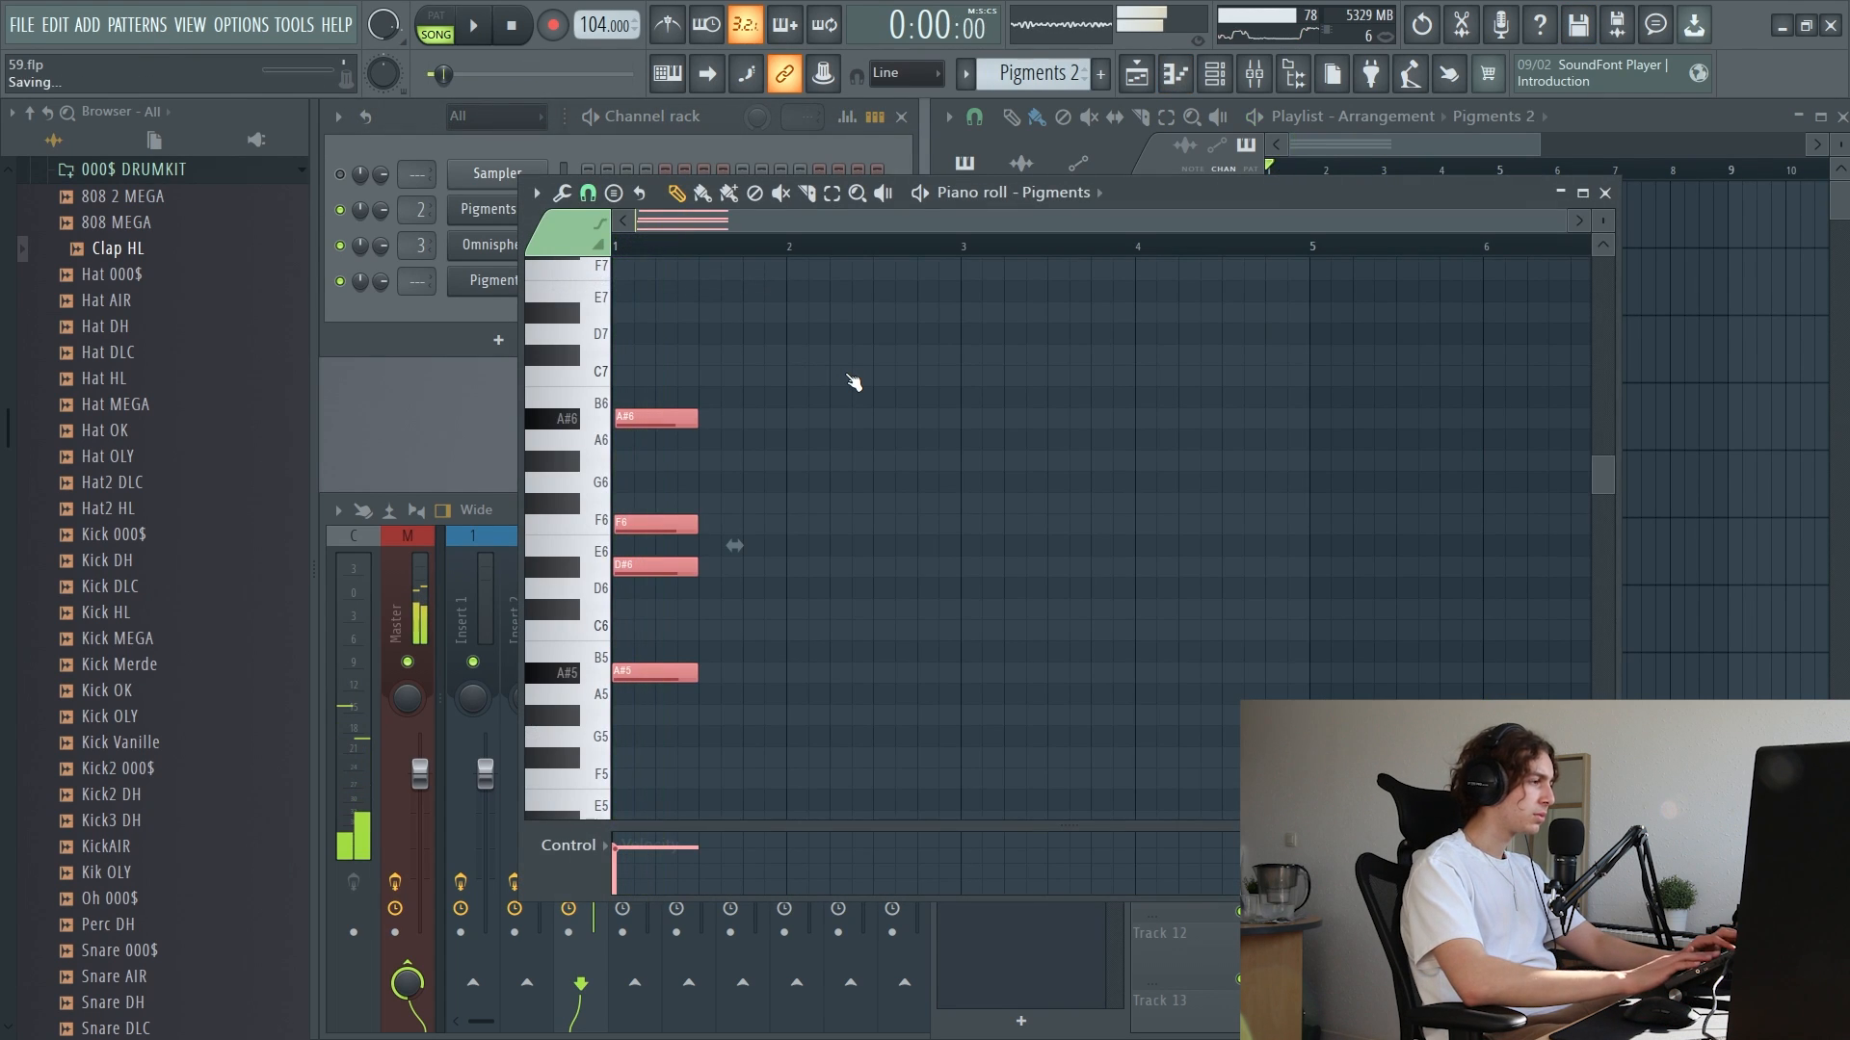
key("space")
Move the pasted chord to the second half of bar 2 and close the piano roll
key("space")
left_click_drag(650, 417, 901, 401)
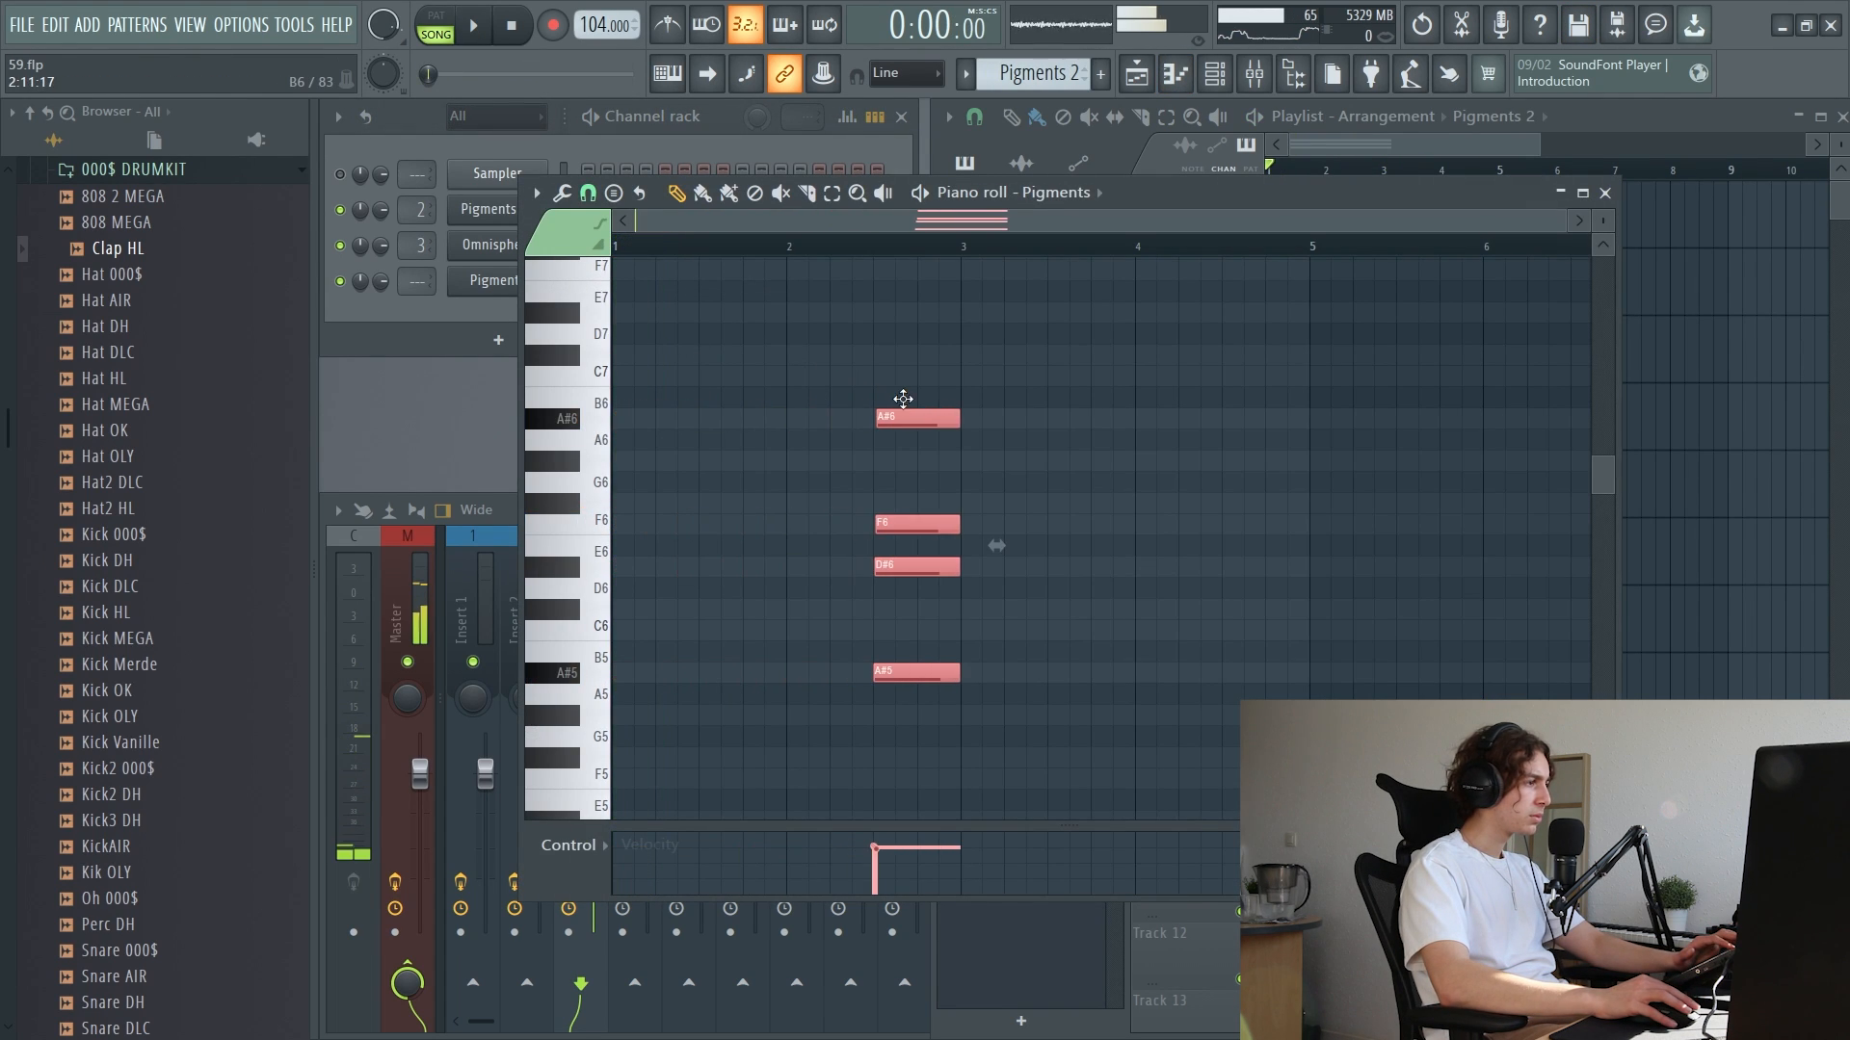
key("space")
left_click(1163, 419)
right_click(1163, 420)
left_click(1605, 193)
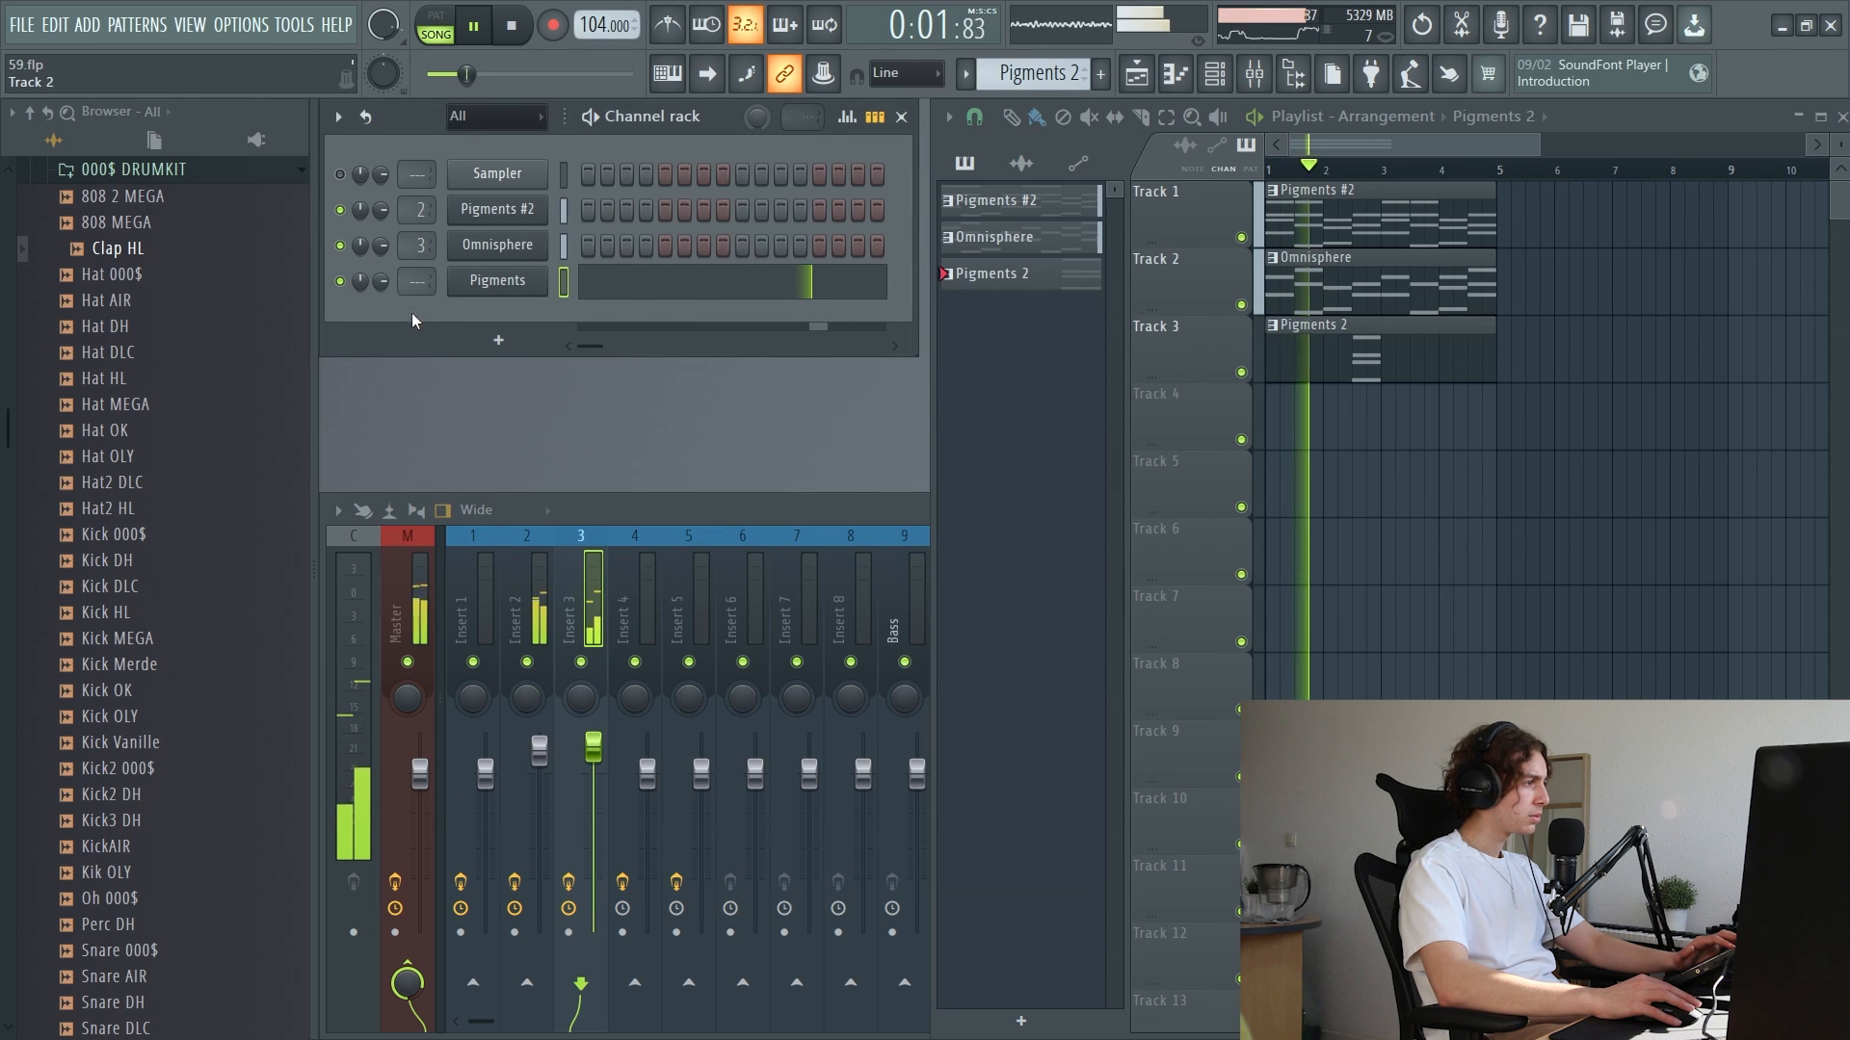
Route the new Pigments channel to mixer track 4 and open its instrument
mouse_move(417, 281)
left_mouse_down()
mouse_move(417, 229)
mouse_move(417, 247)
left_mouse_up()
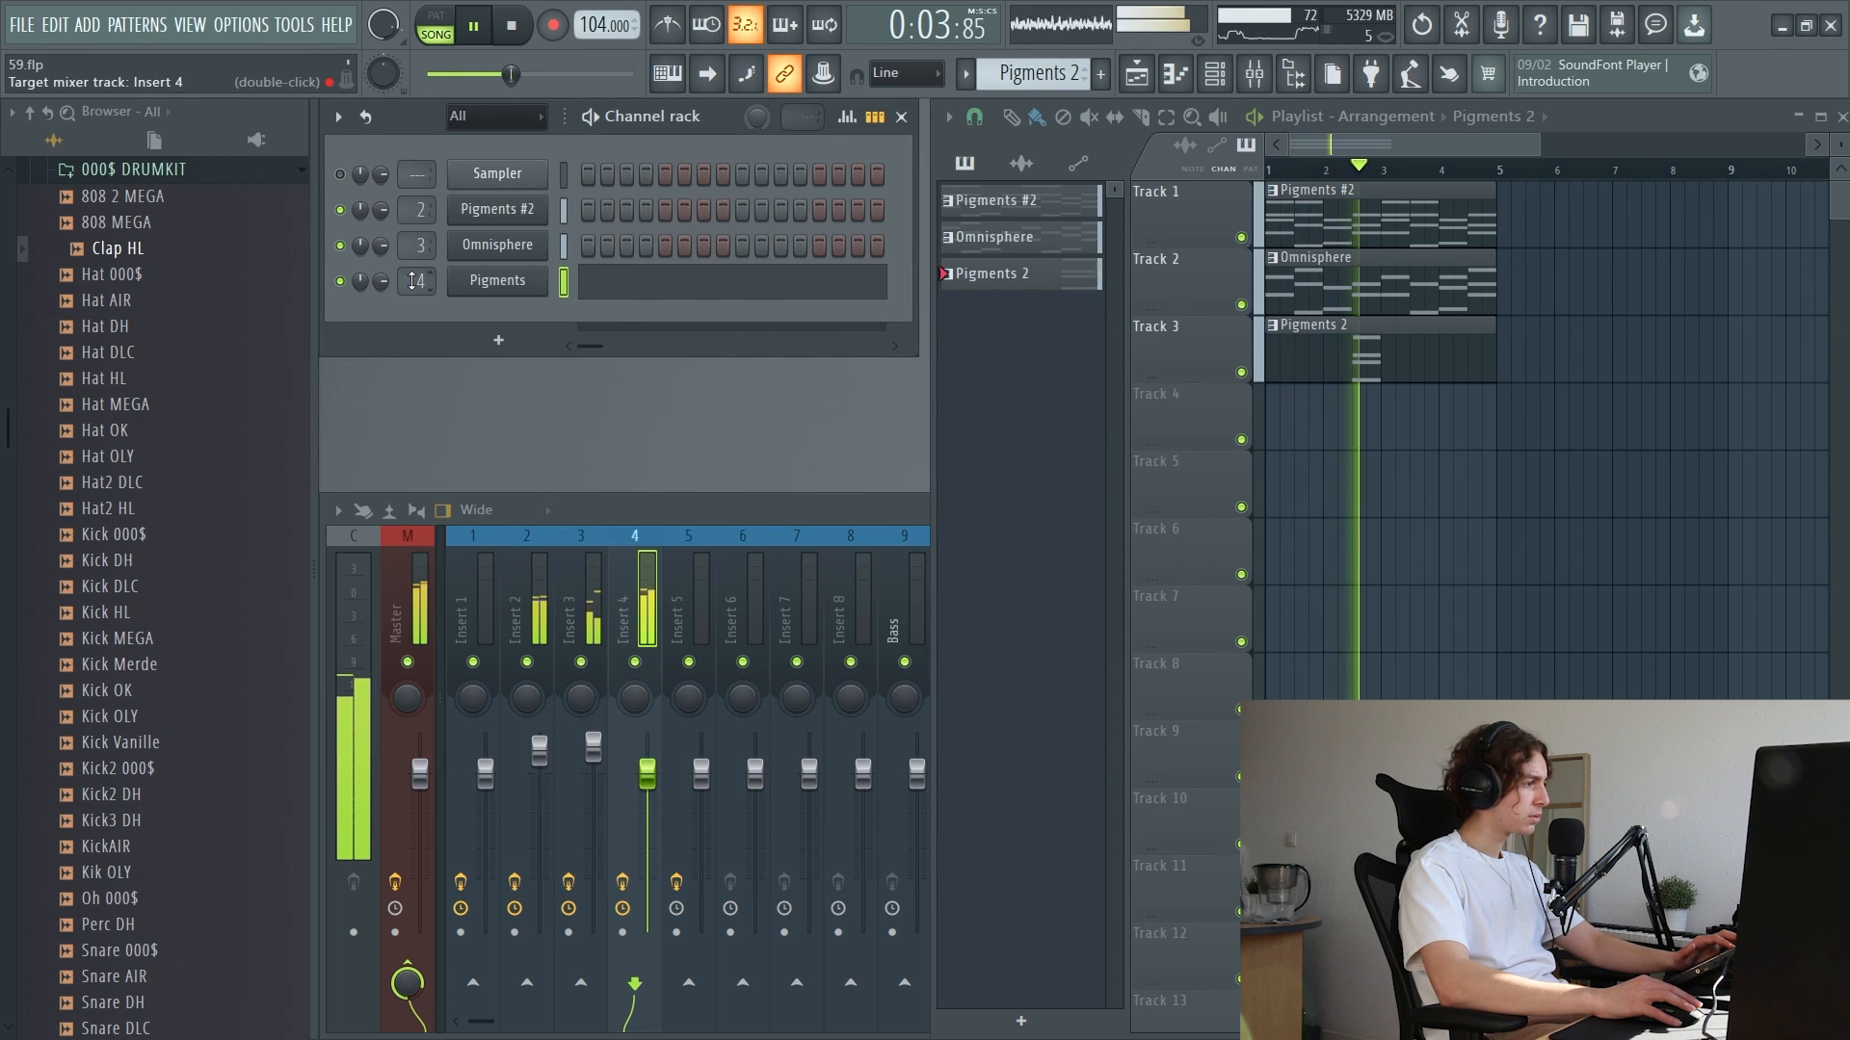
left_click(643, 608)
left_click(1400, 356)
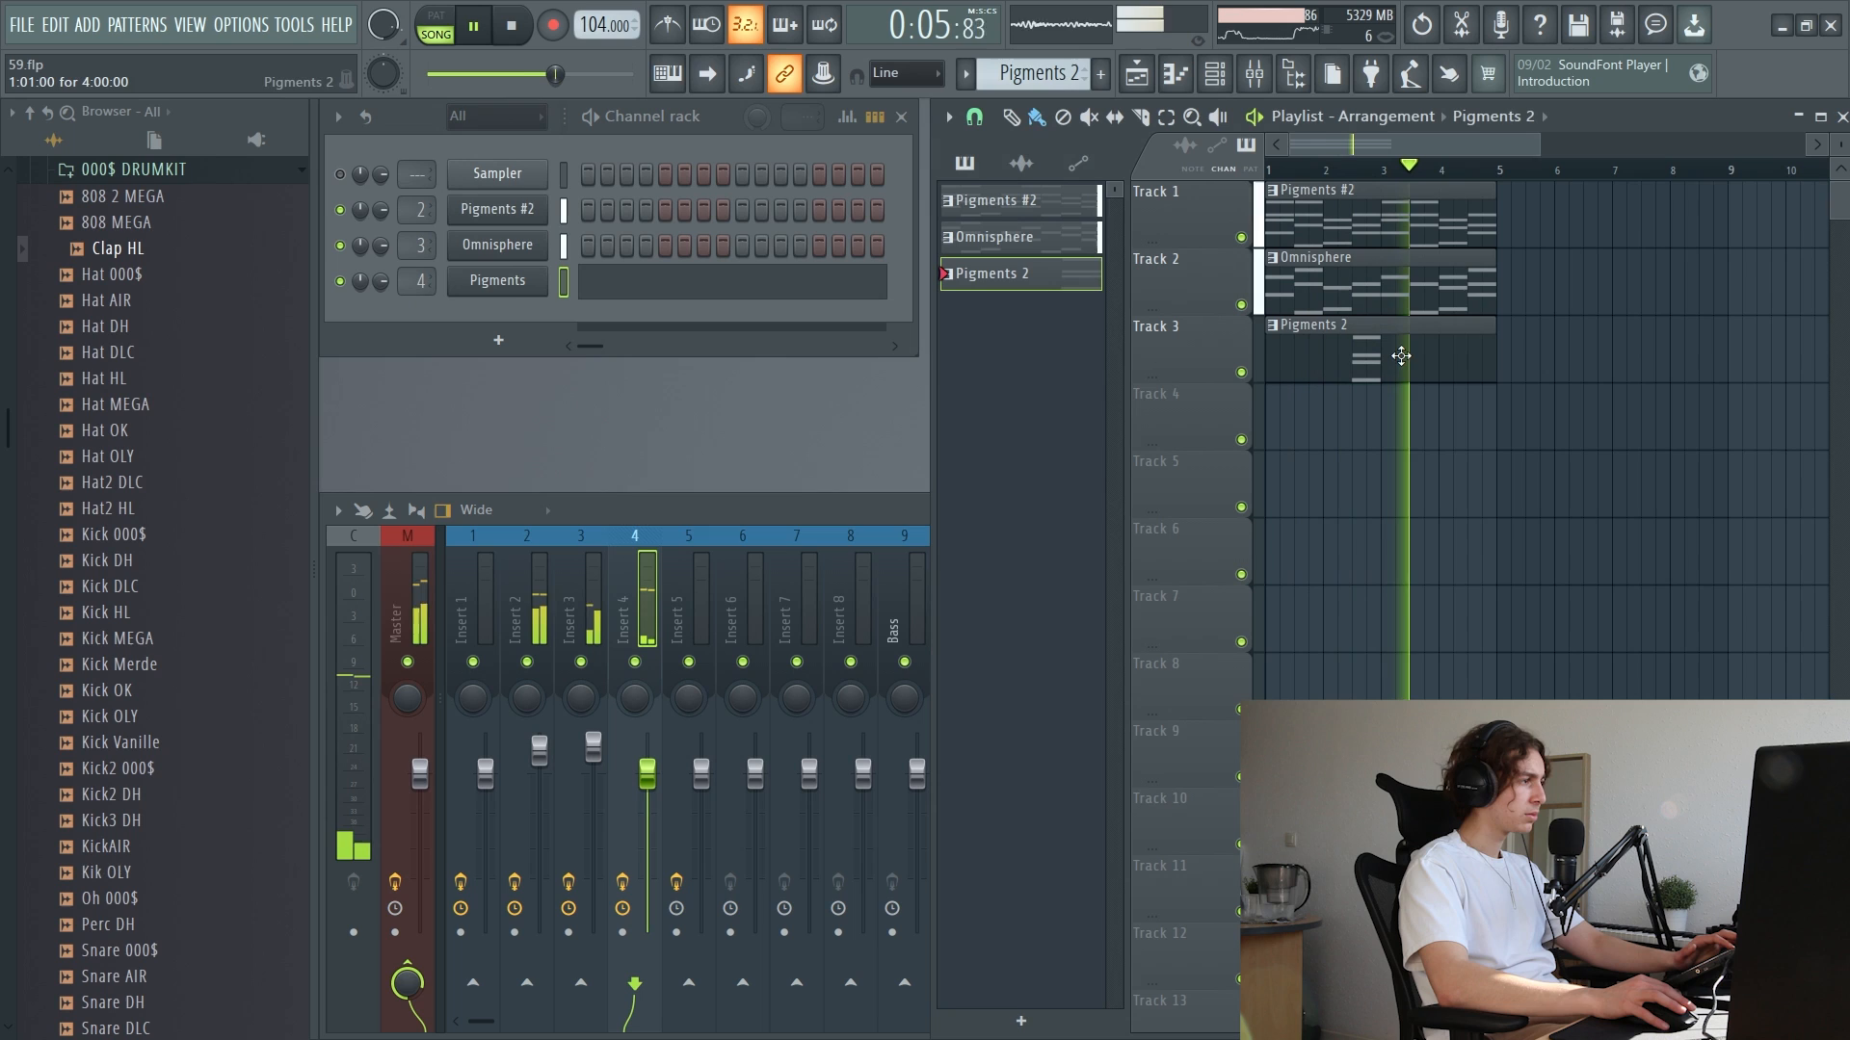
right_click(450, 270)
left_click(482, 275)
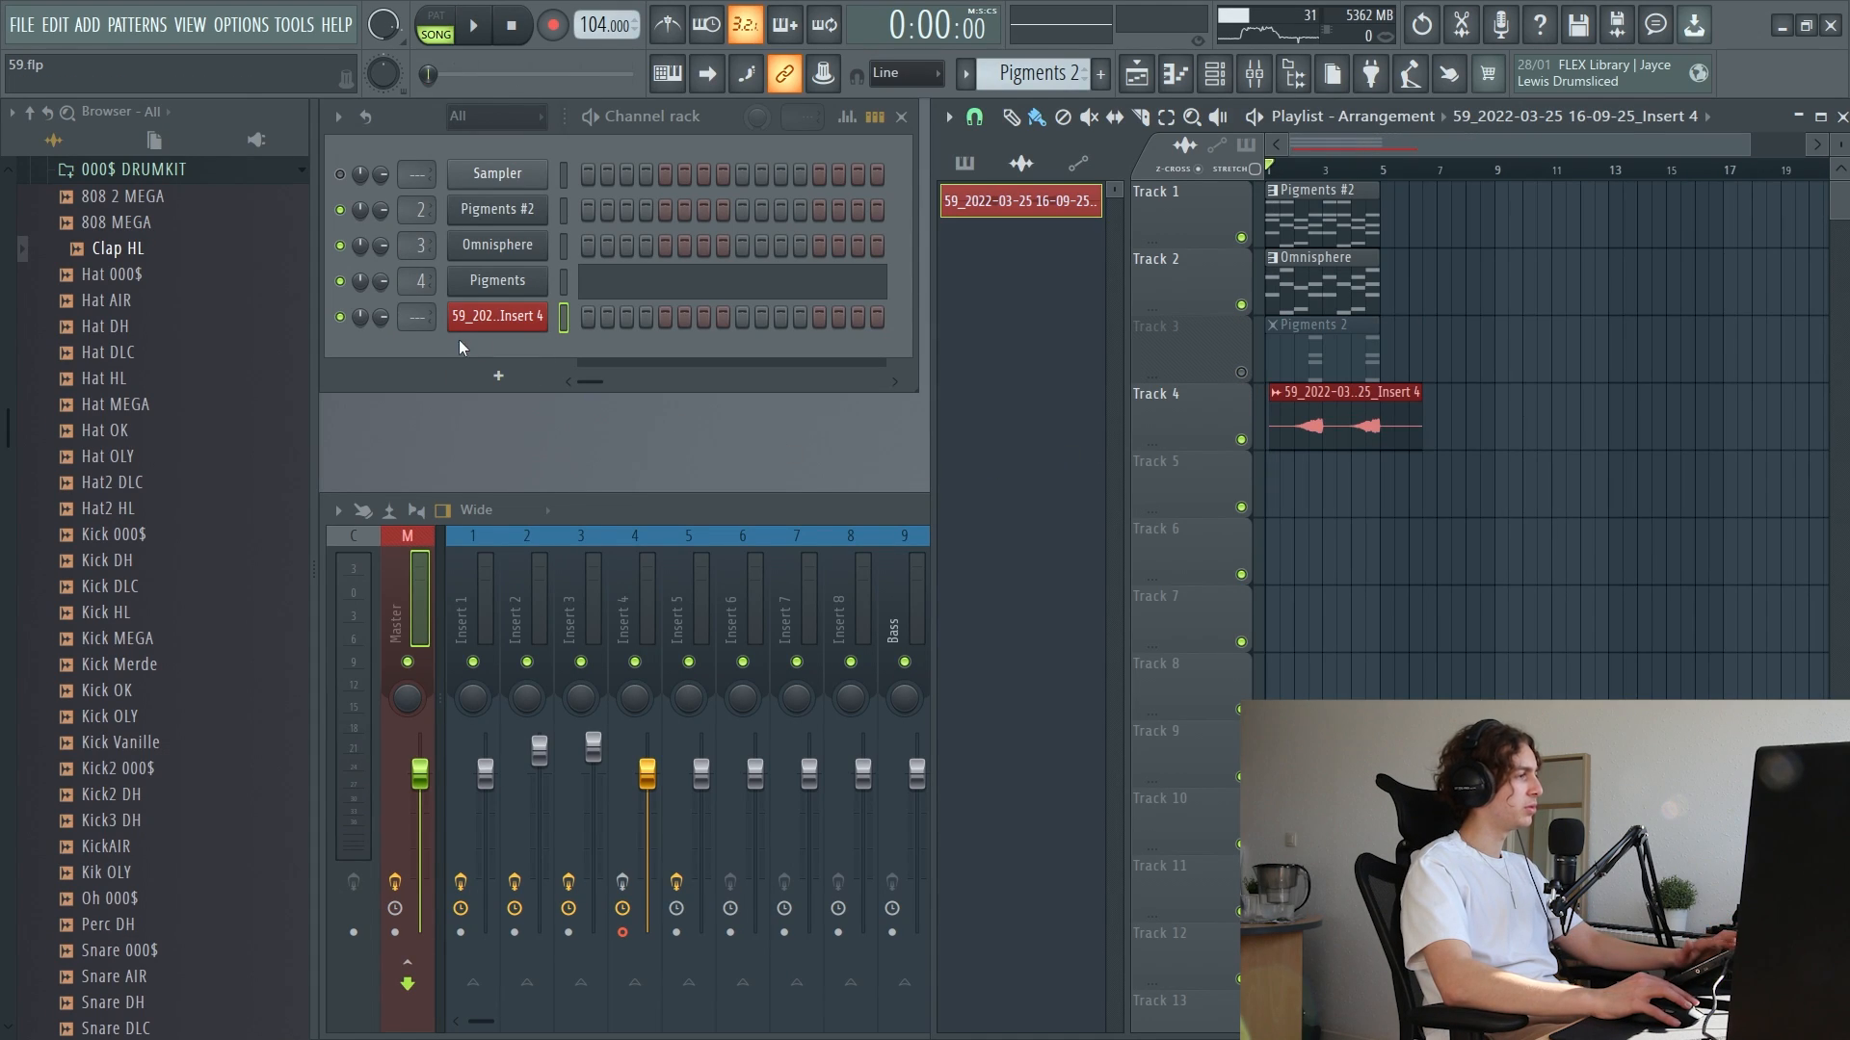
Route the recorded Insert 4 audio clip's channel to mixer track 4 and select that track during playback
key("space")
left_click_drag(416, 317, 416, 299)
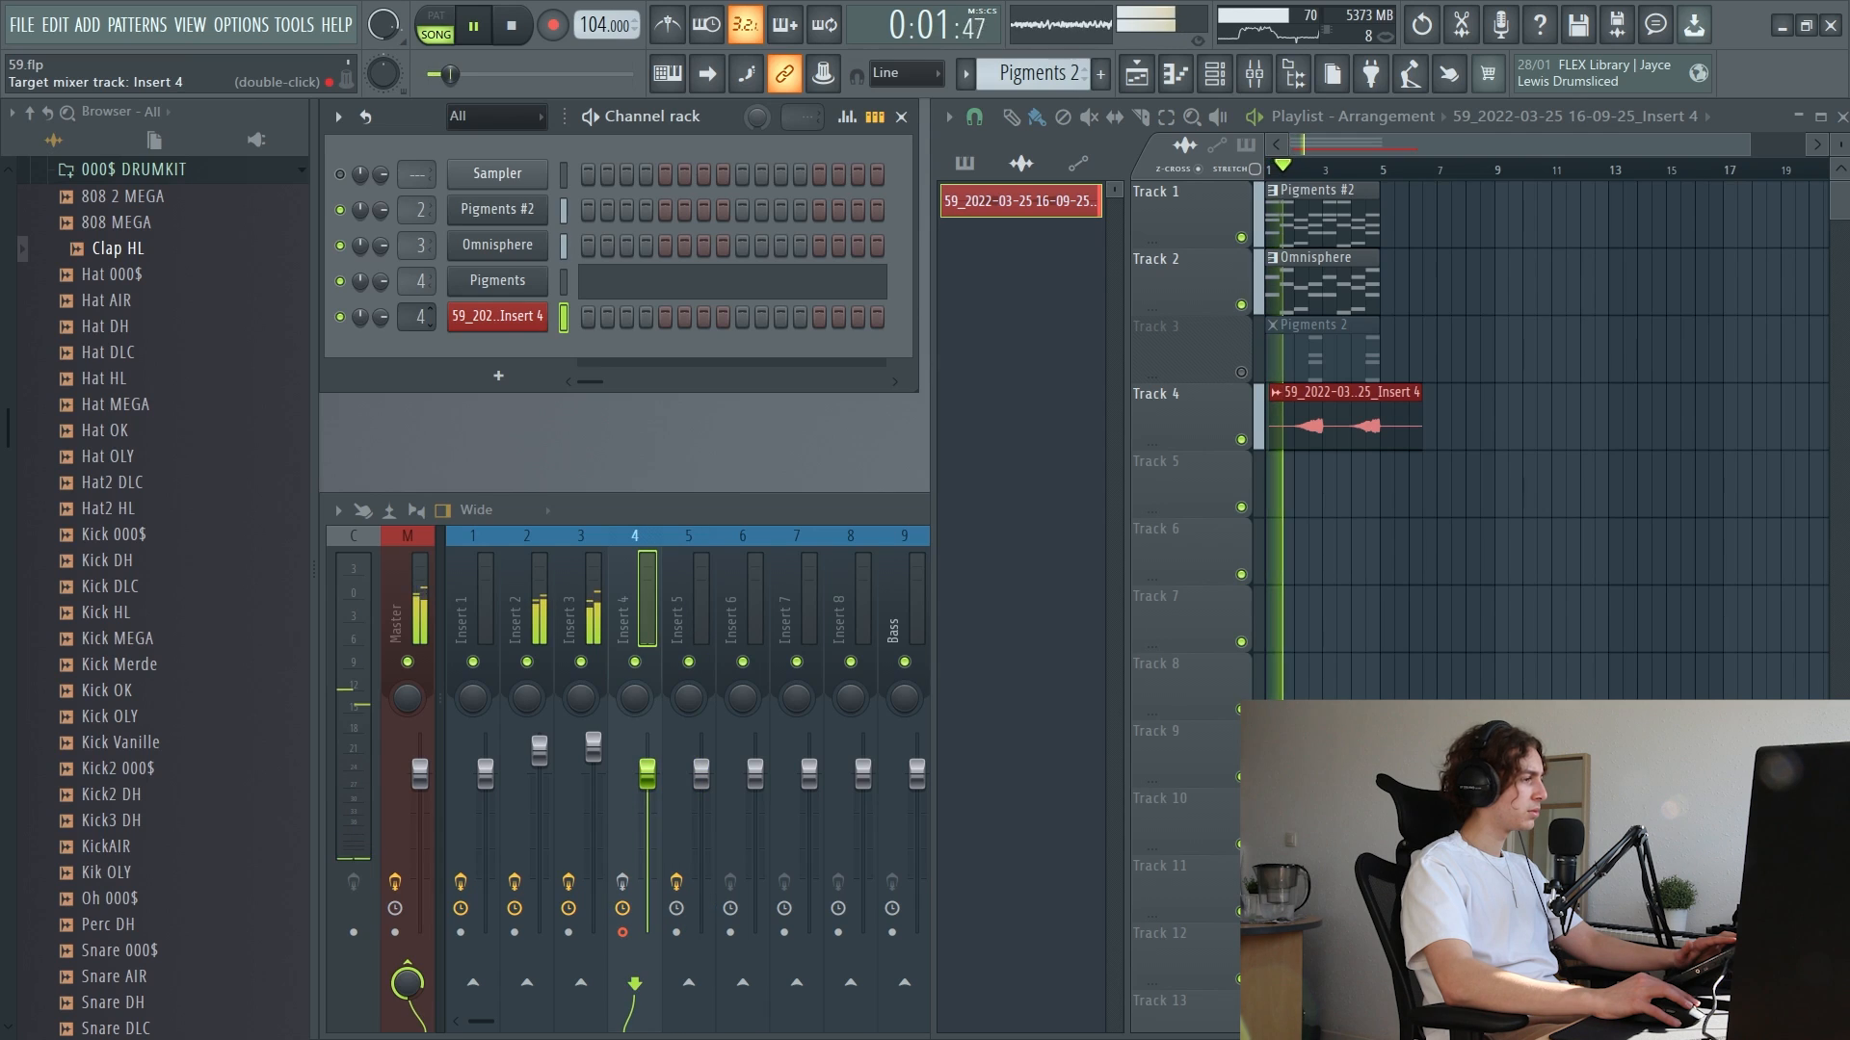
left_click(661, 605)
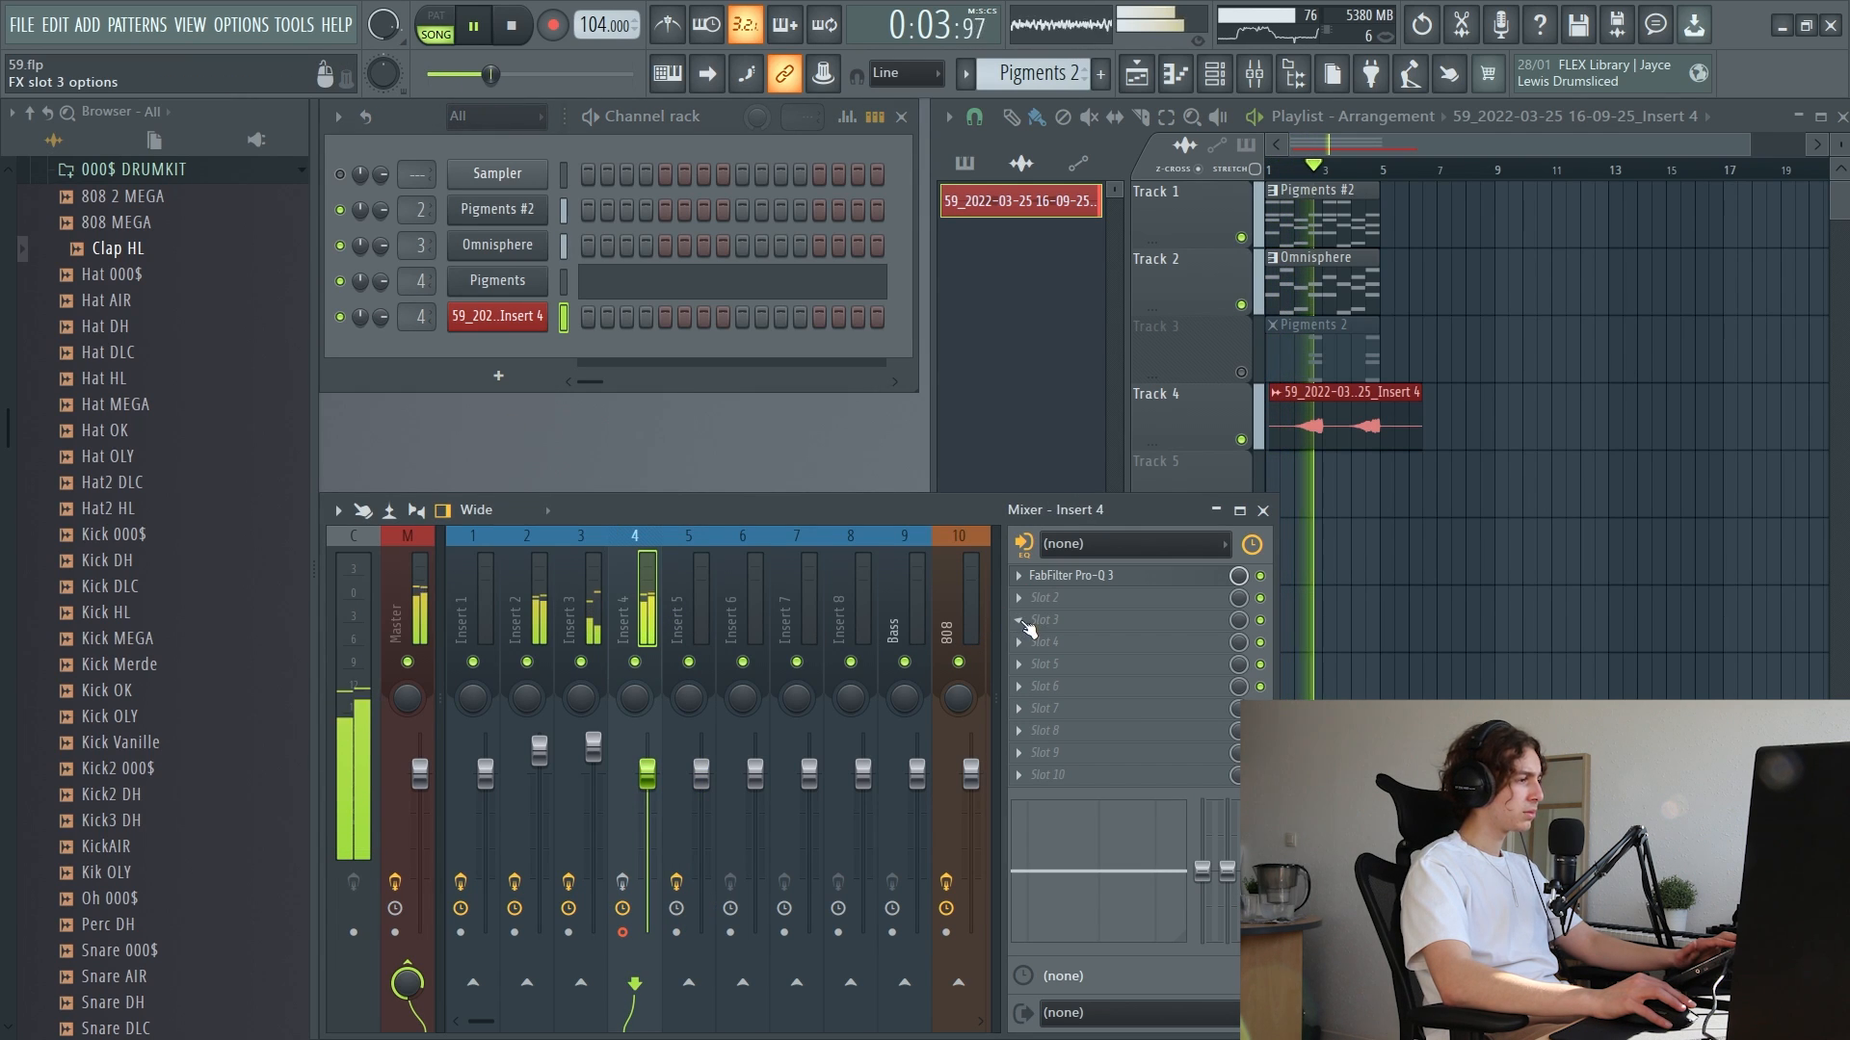
Load ValhallaVintageVerb in the second effect slot of Insert 4 and lower its Mix and Decay
left_click(1059, 598)
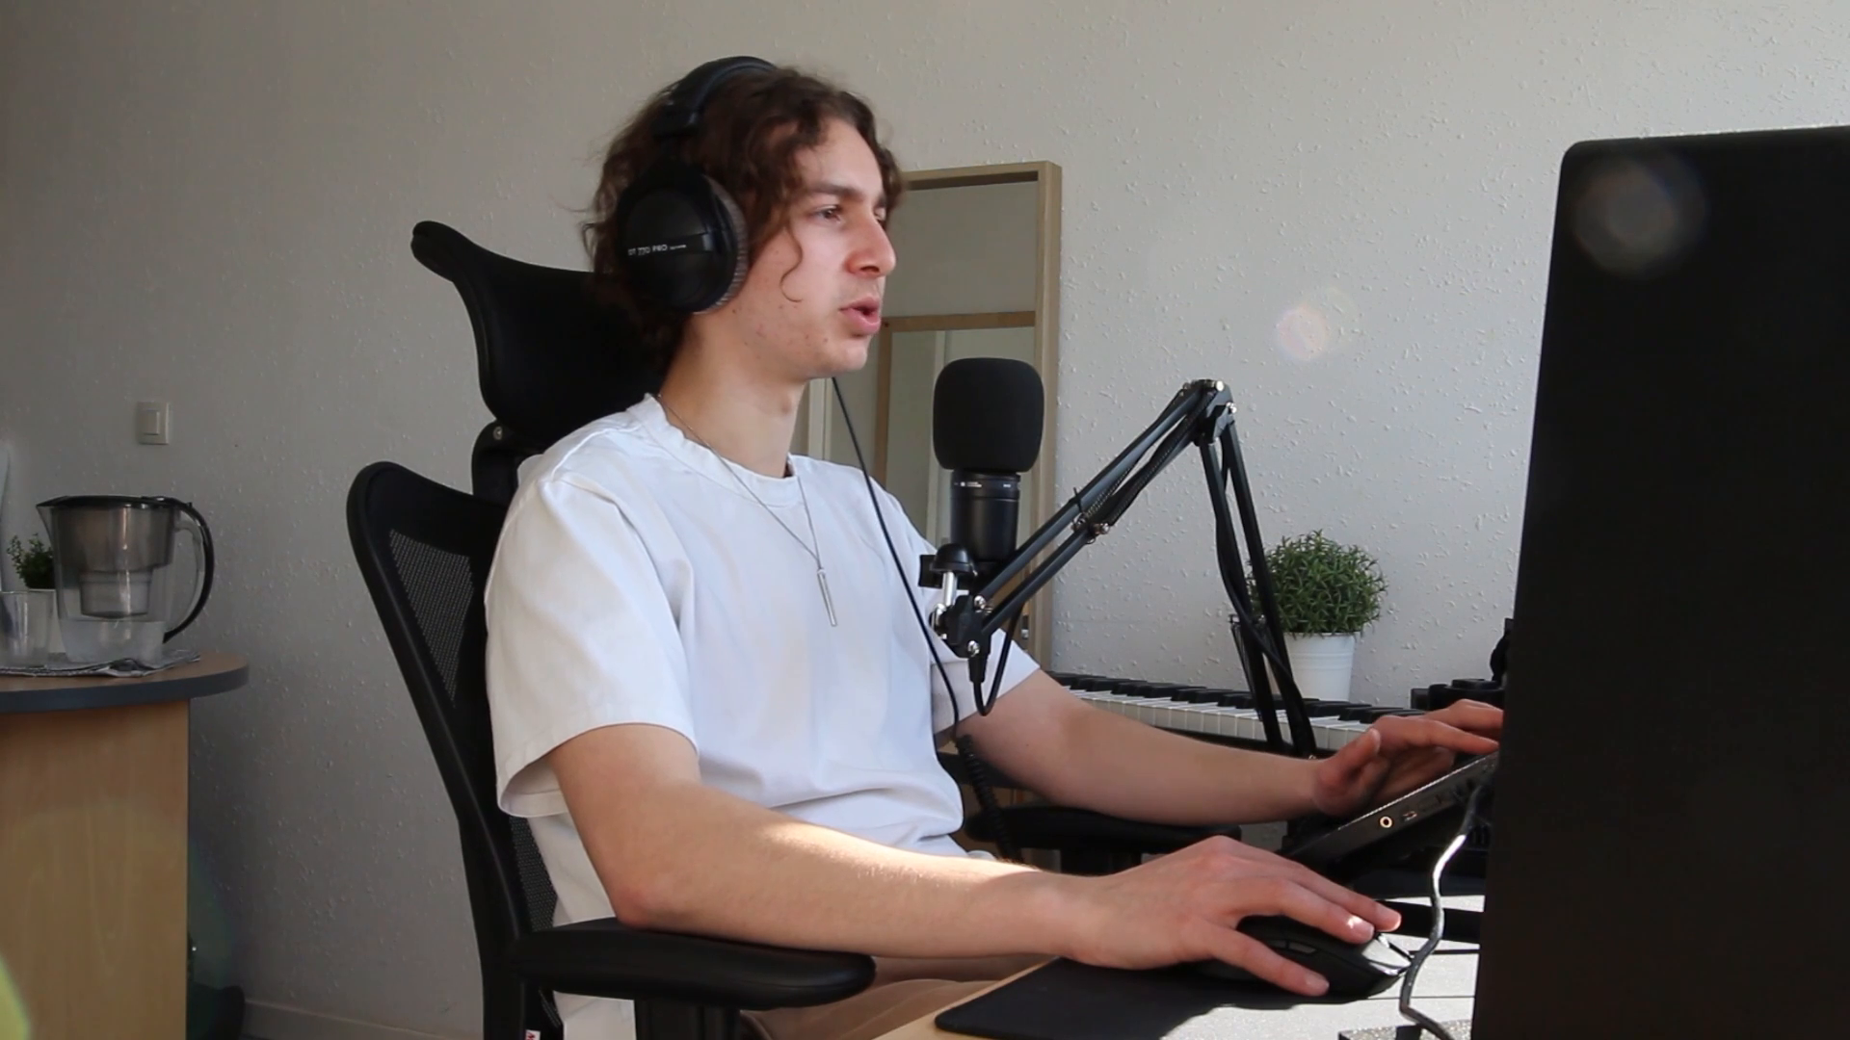
left_click(696, 137)
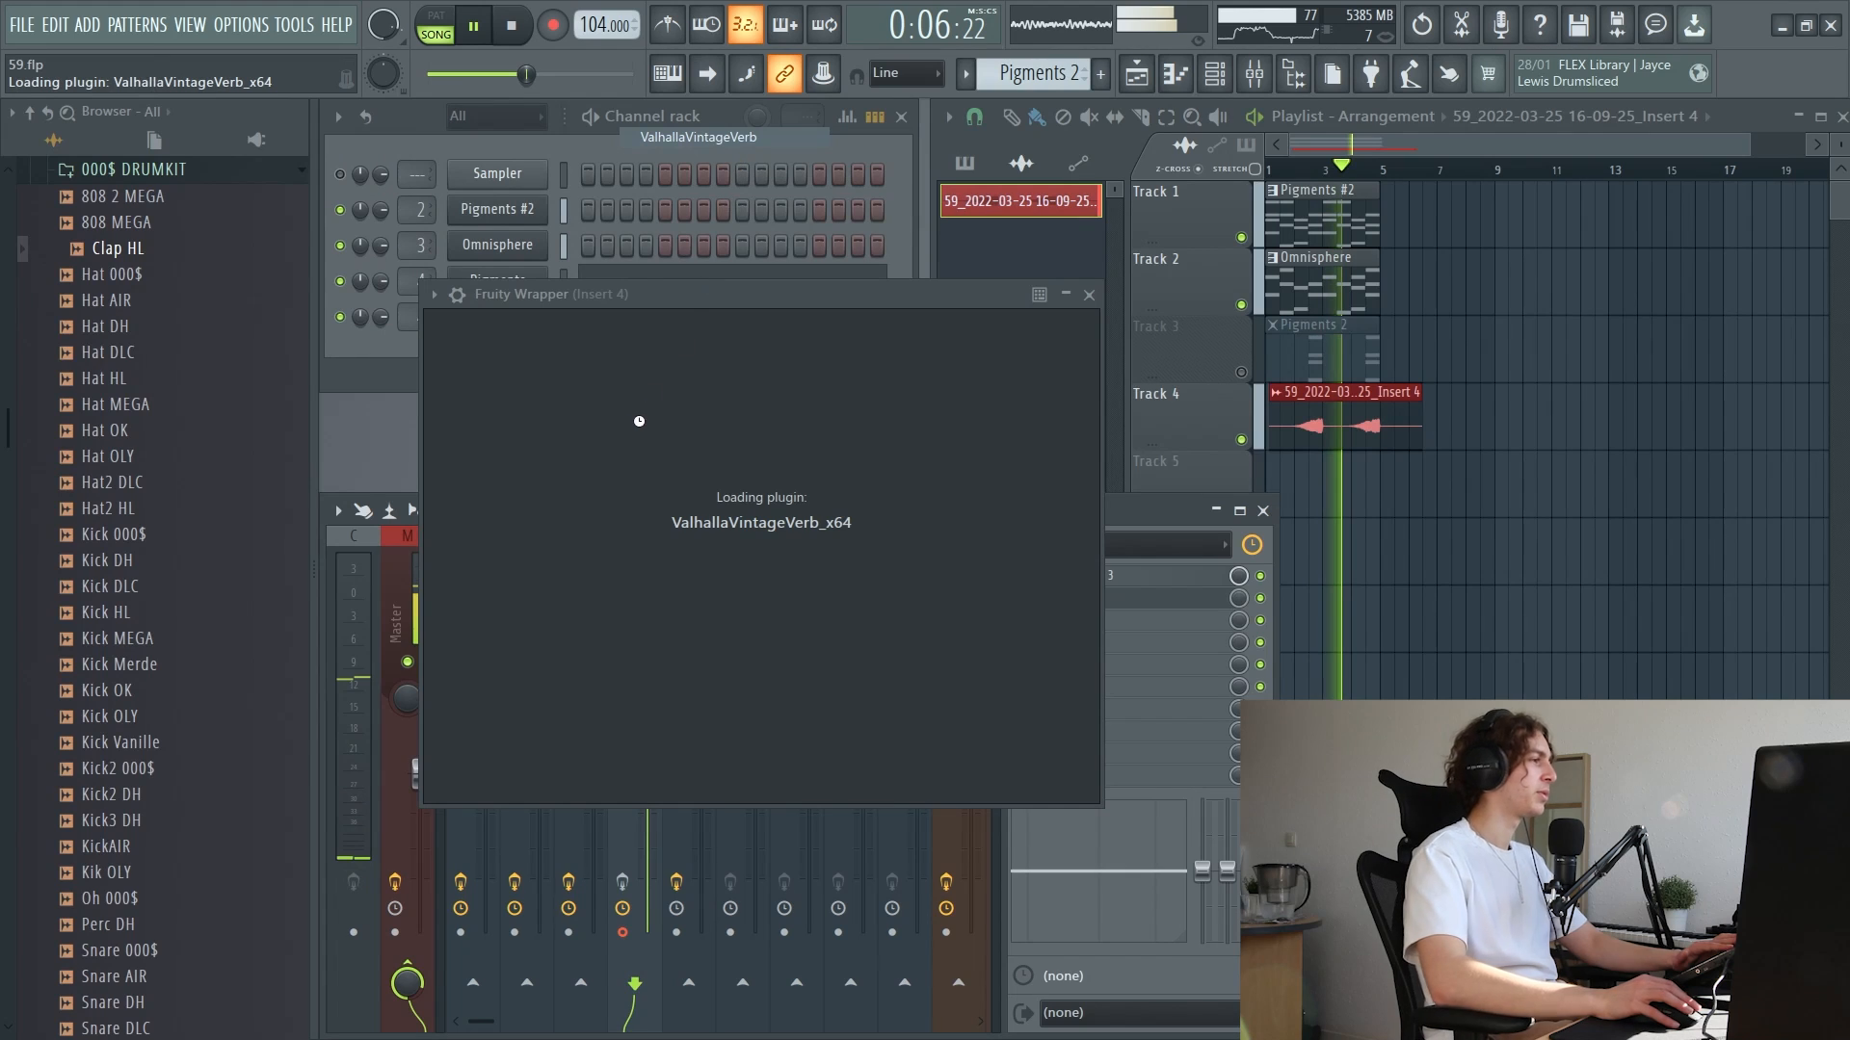
key("space")
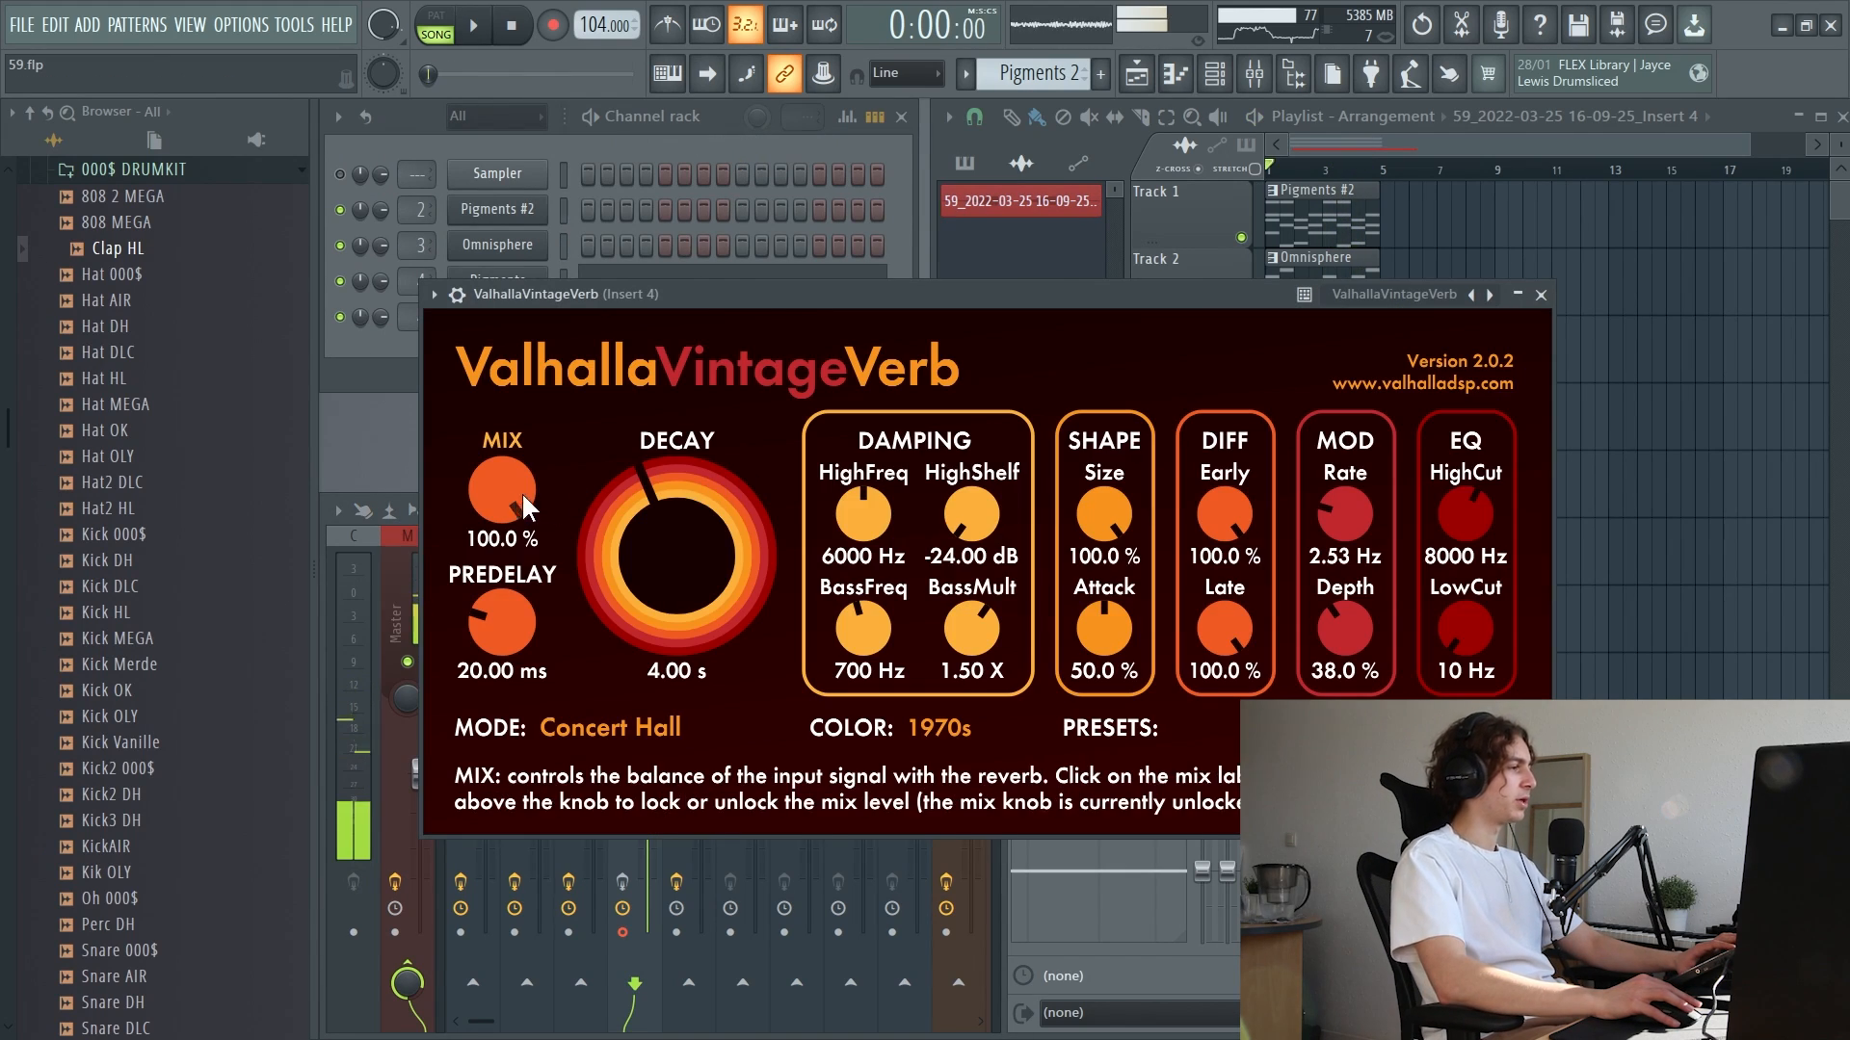
left_click_drag(522, 494, 530, 611)
left_click_drag(715, 464, 728, 490)
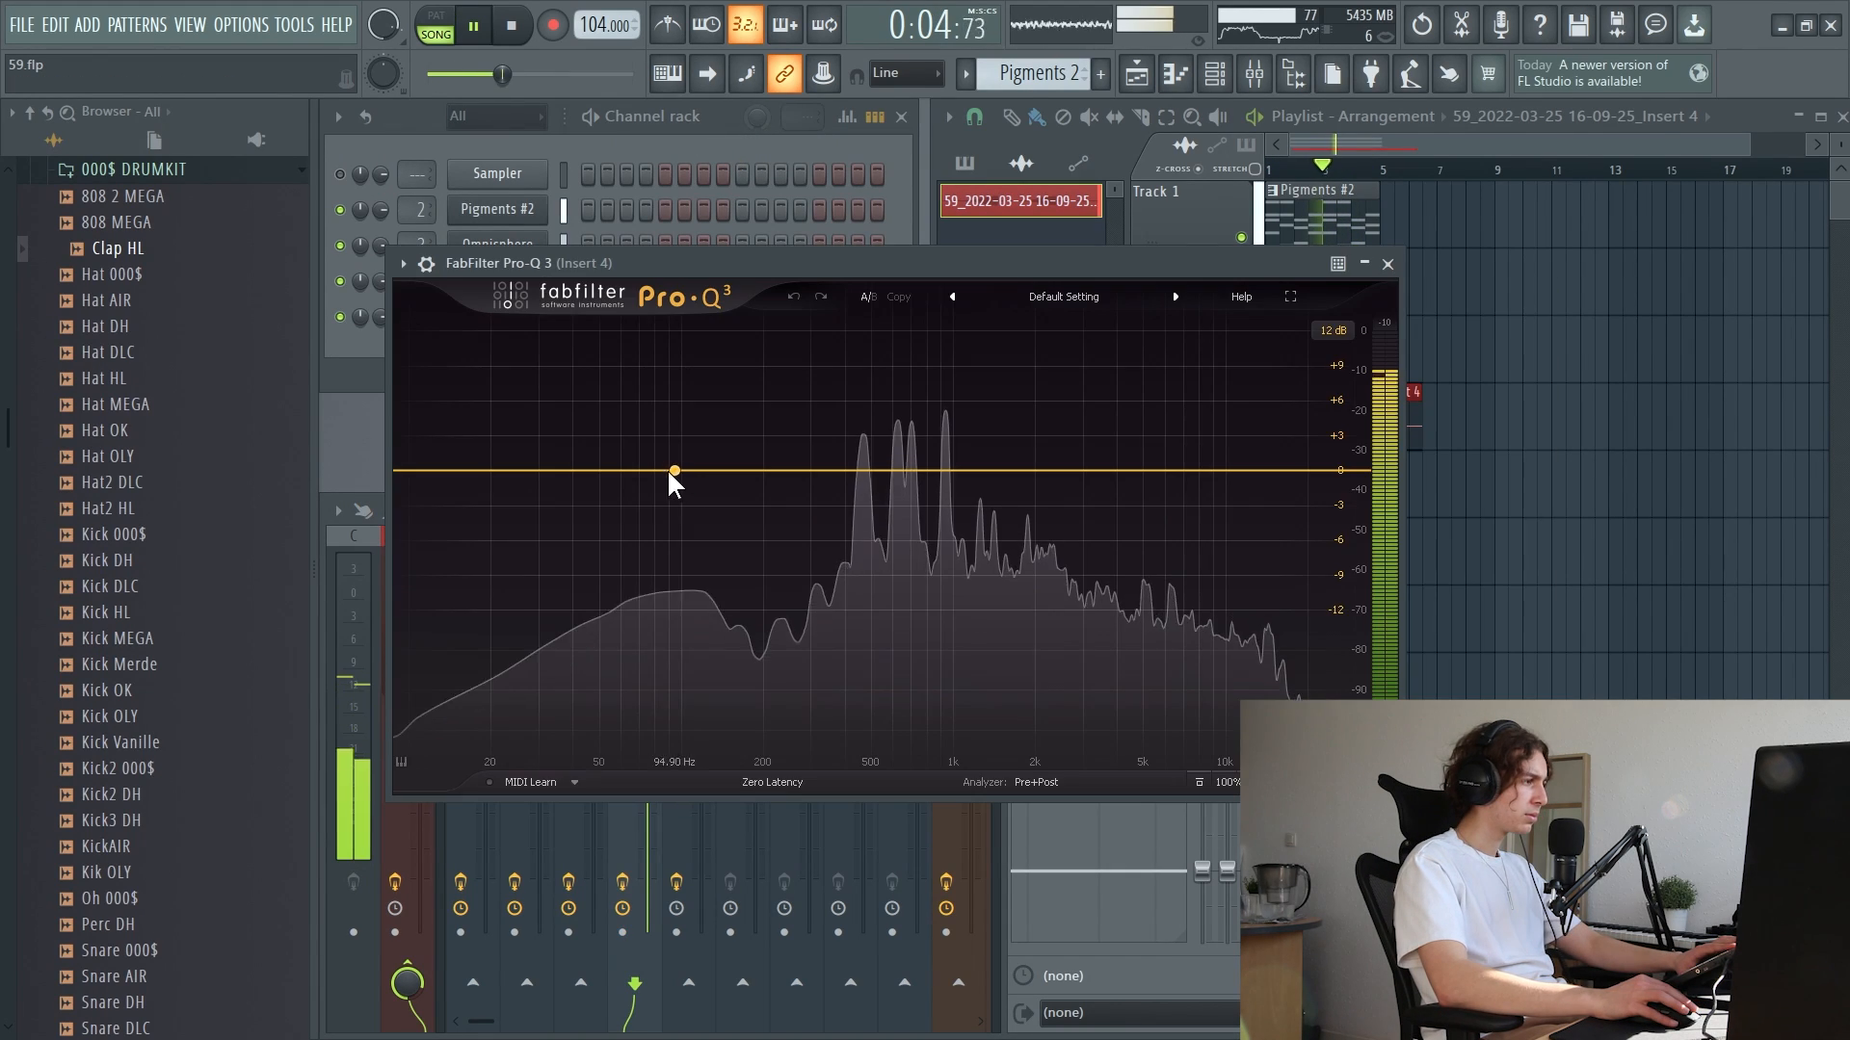
Add a band at about 71 Hz in Insert 4's FabFilter Pro-Q 3 and change its shape to Low Cut
left_click_drag(671, 470, 639, 505)
right_click(639, 504)
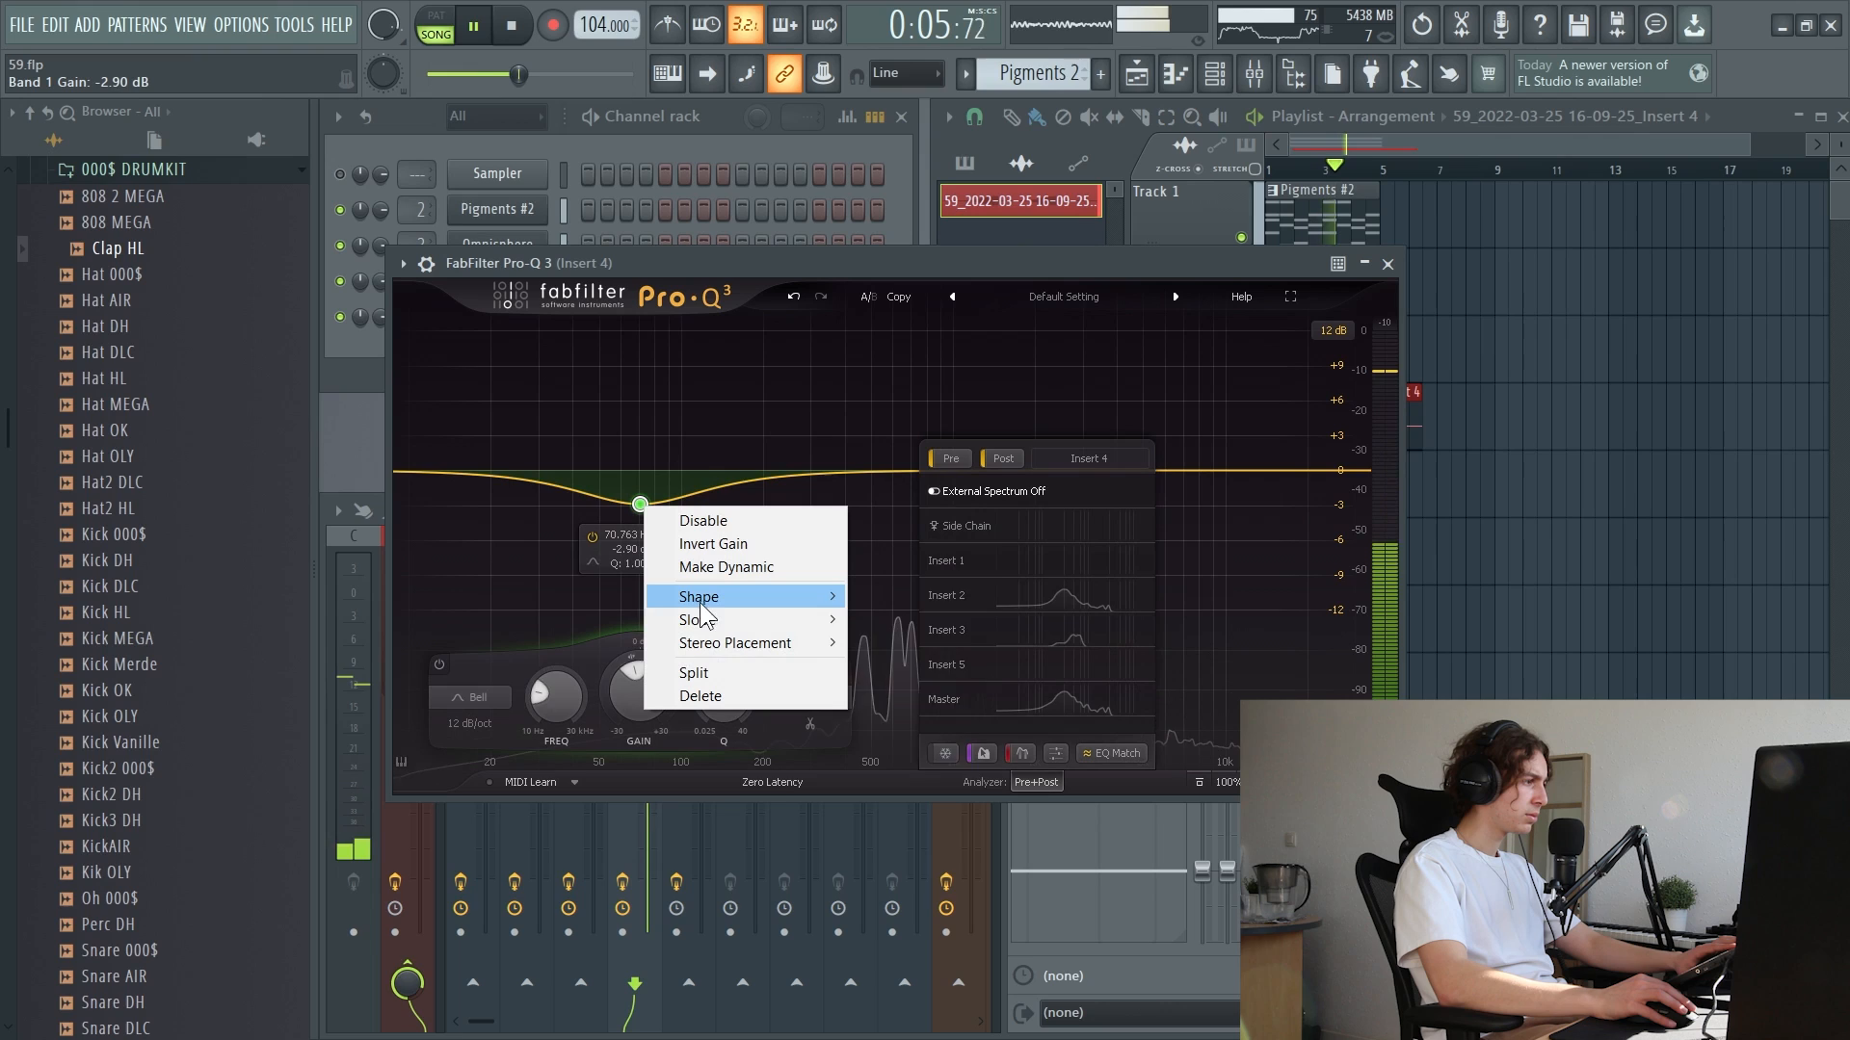
mouse_move(699, 599)
left_click(885, 644)
Set the low cut's slope to 48 dB/oct and move it to about 118 Hz with a Q of about 0.7
right_click(638, 472)
mouse_move(747, 582)
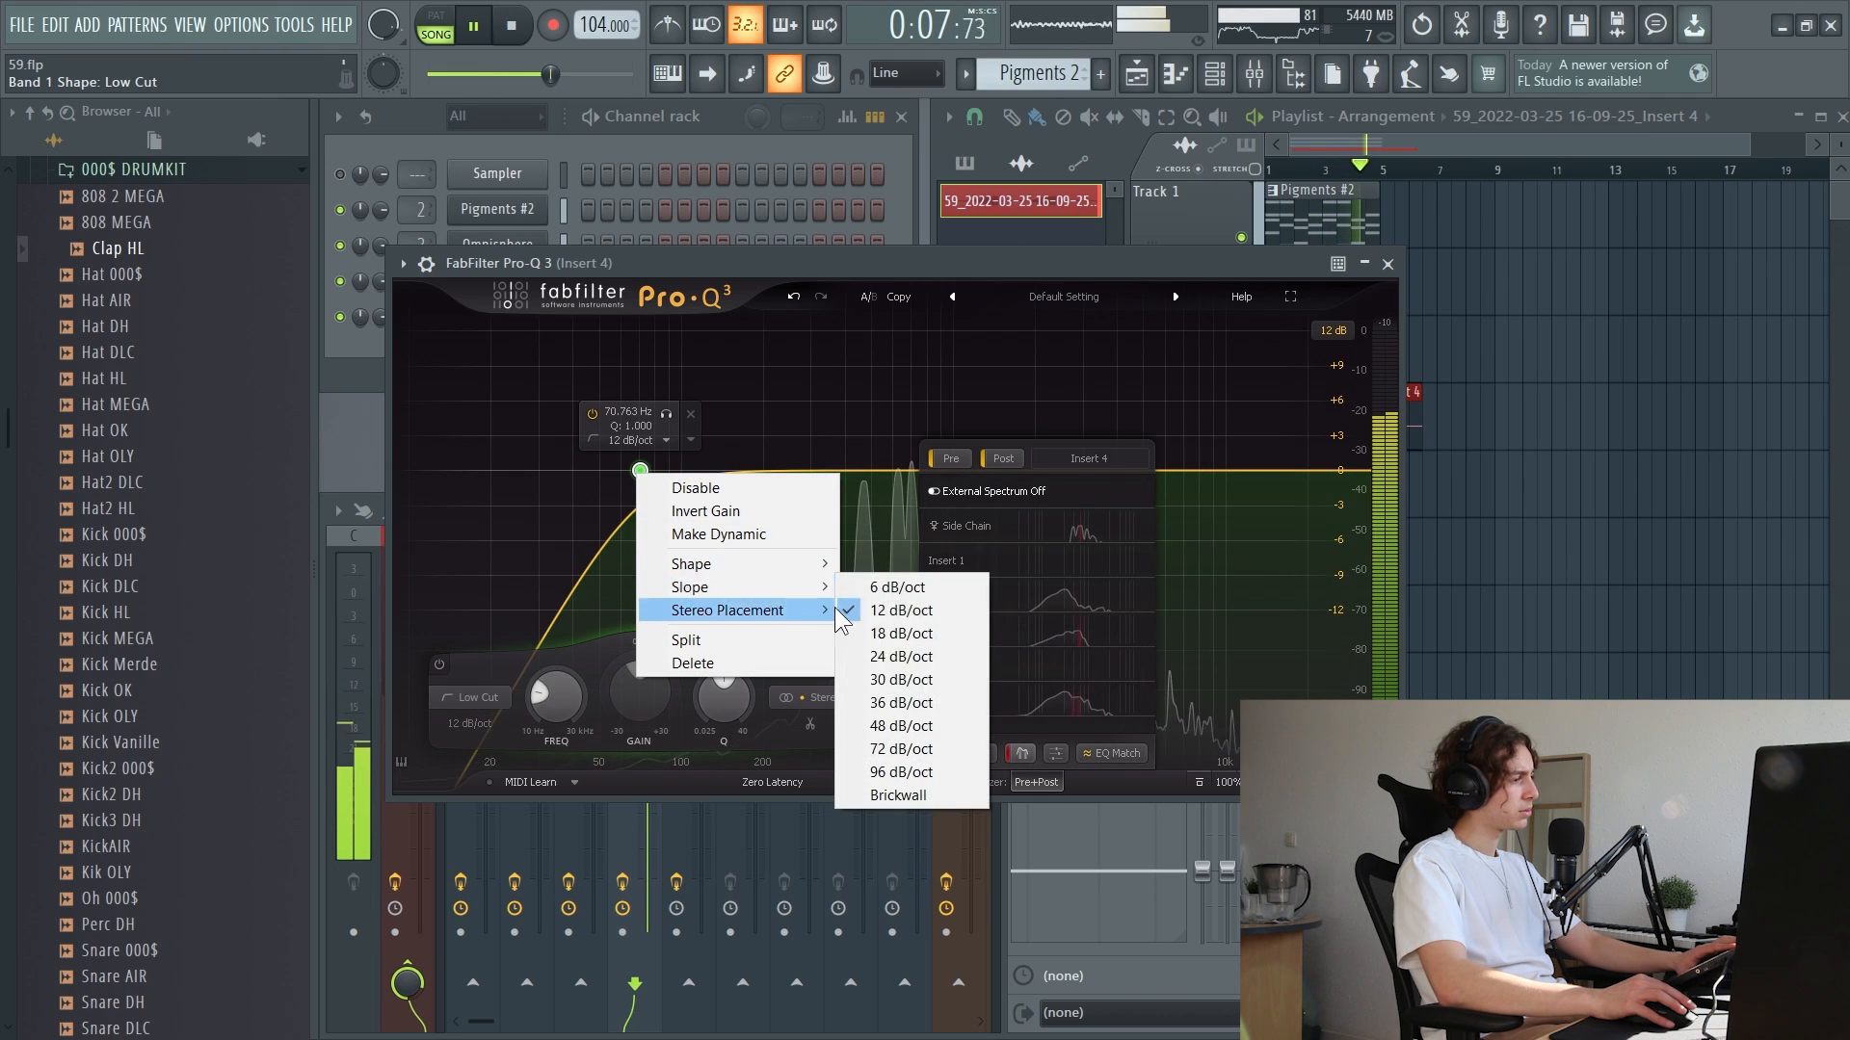
left_click(896, 730)
left_click_drag(638, 479, 694, 501)
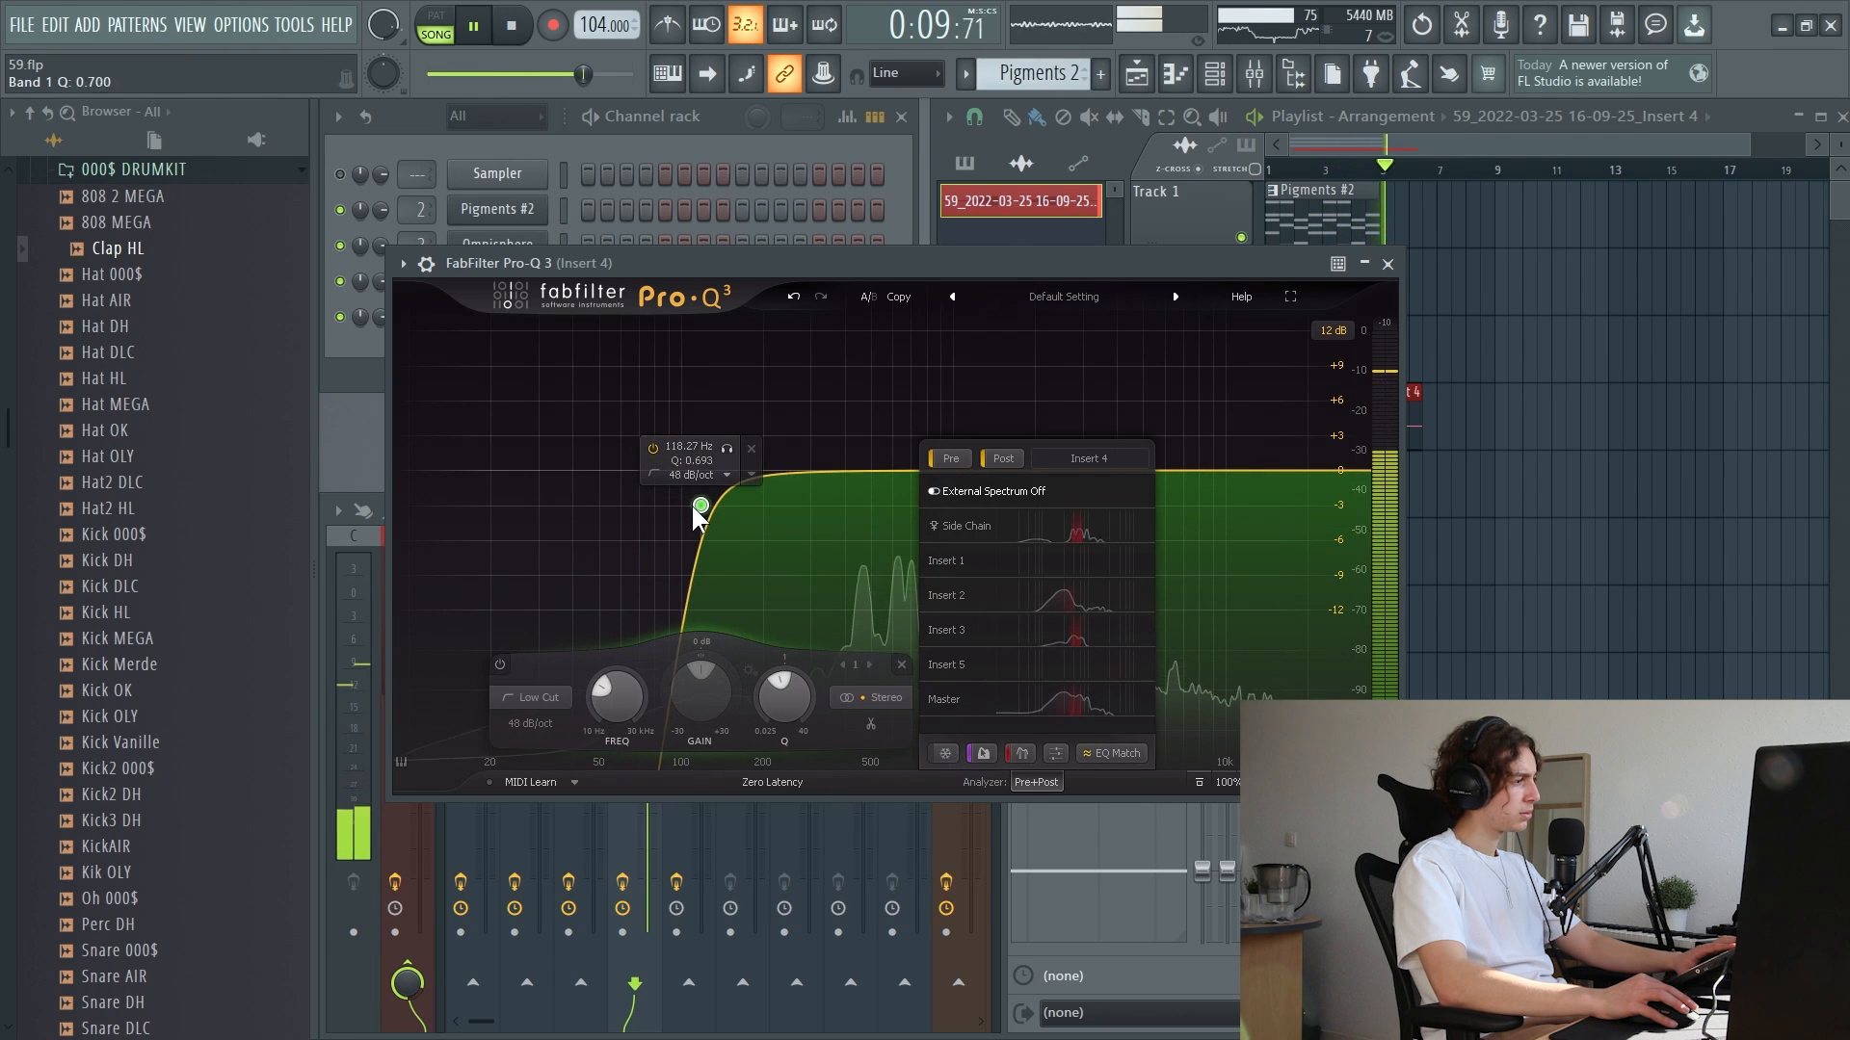
Stop playback and lower the time-stretching pitch of the recorded Insert 4 audio clip
left_click(1387, 263)
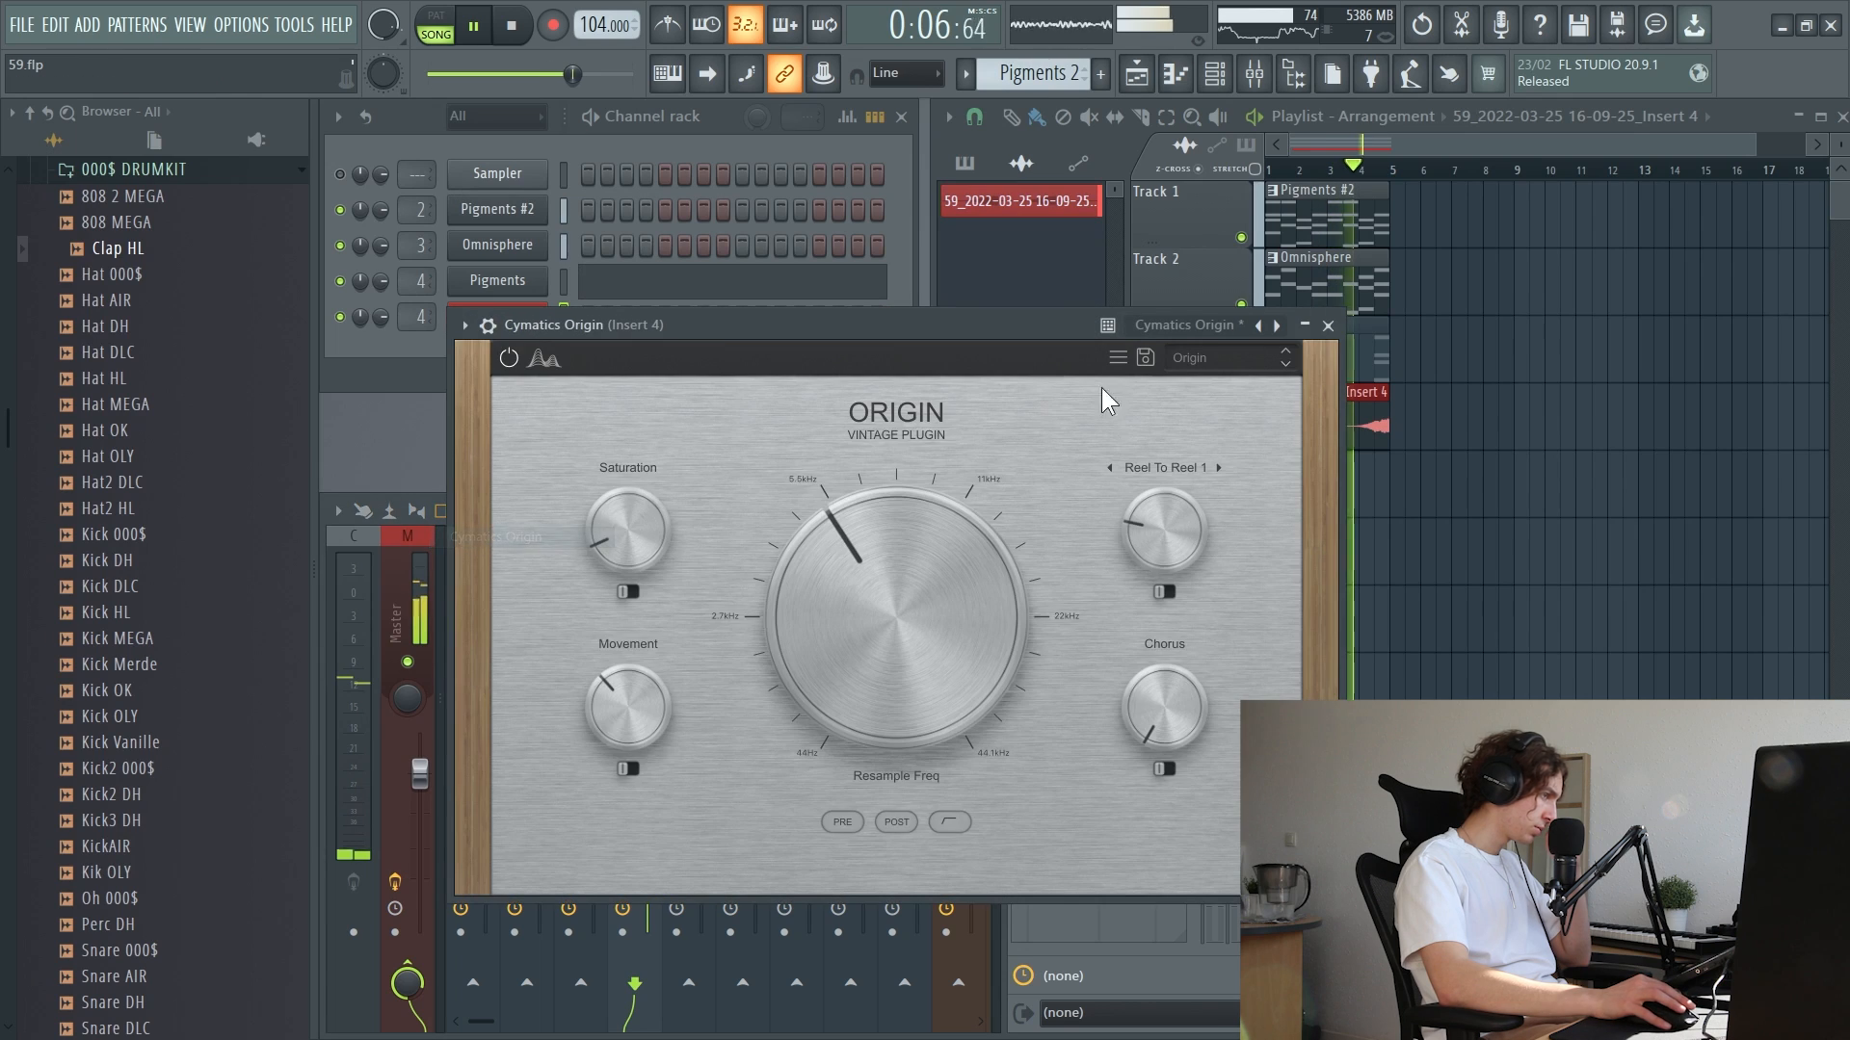
left_click(1328, 326)
left_click(497, 317)
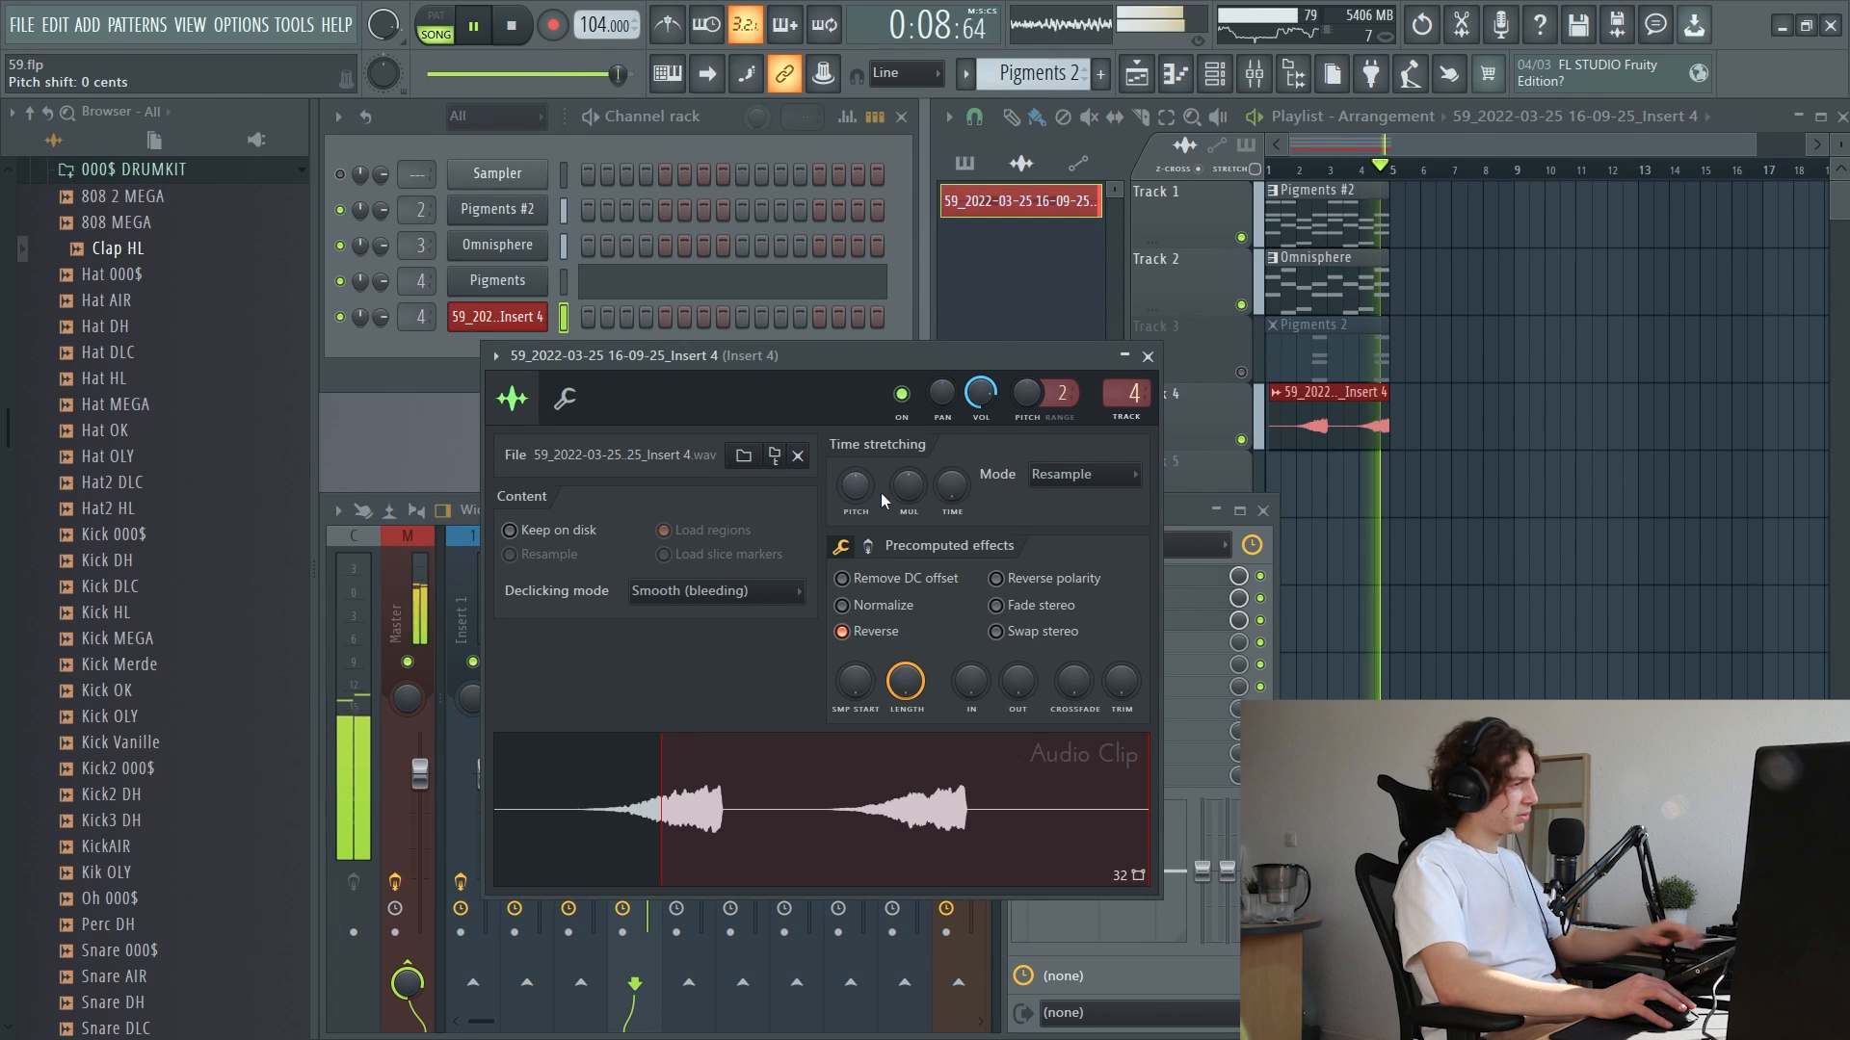
key("space")
left_click_drag(867, 489, 867, 578)
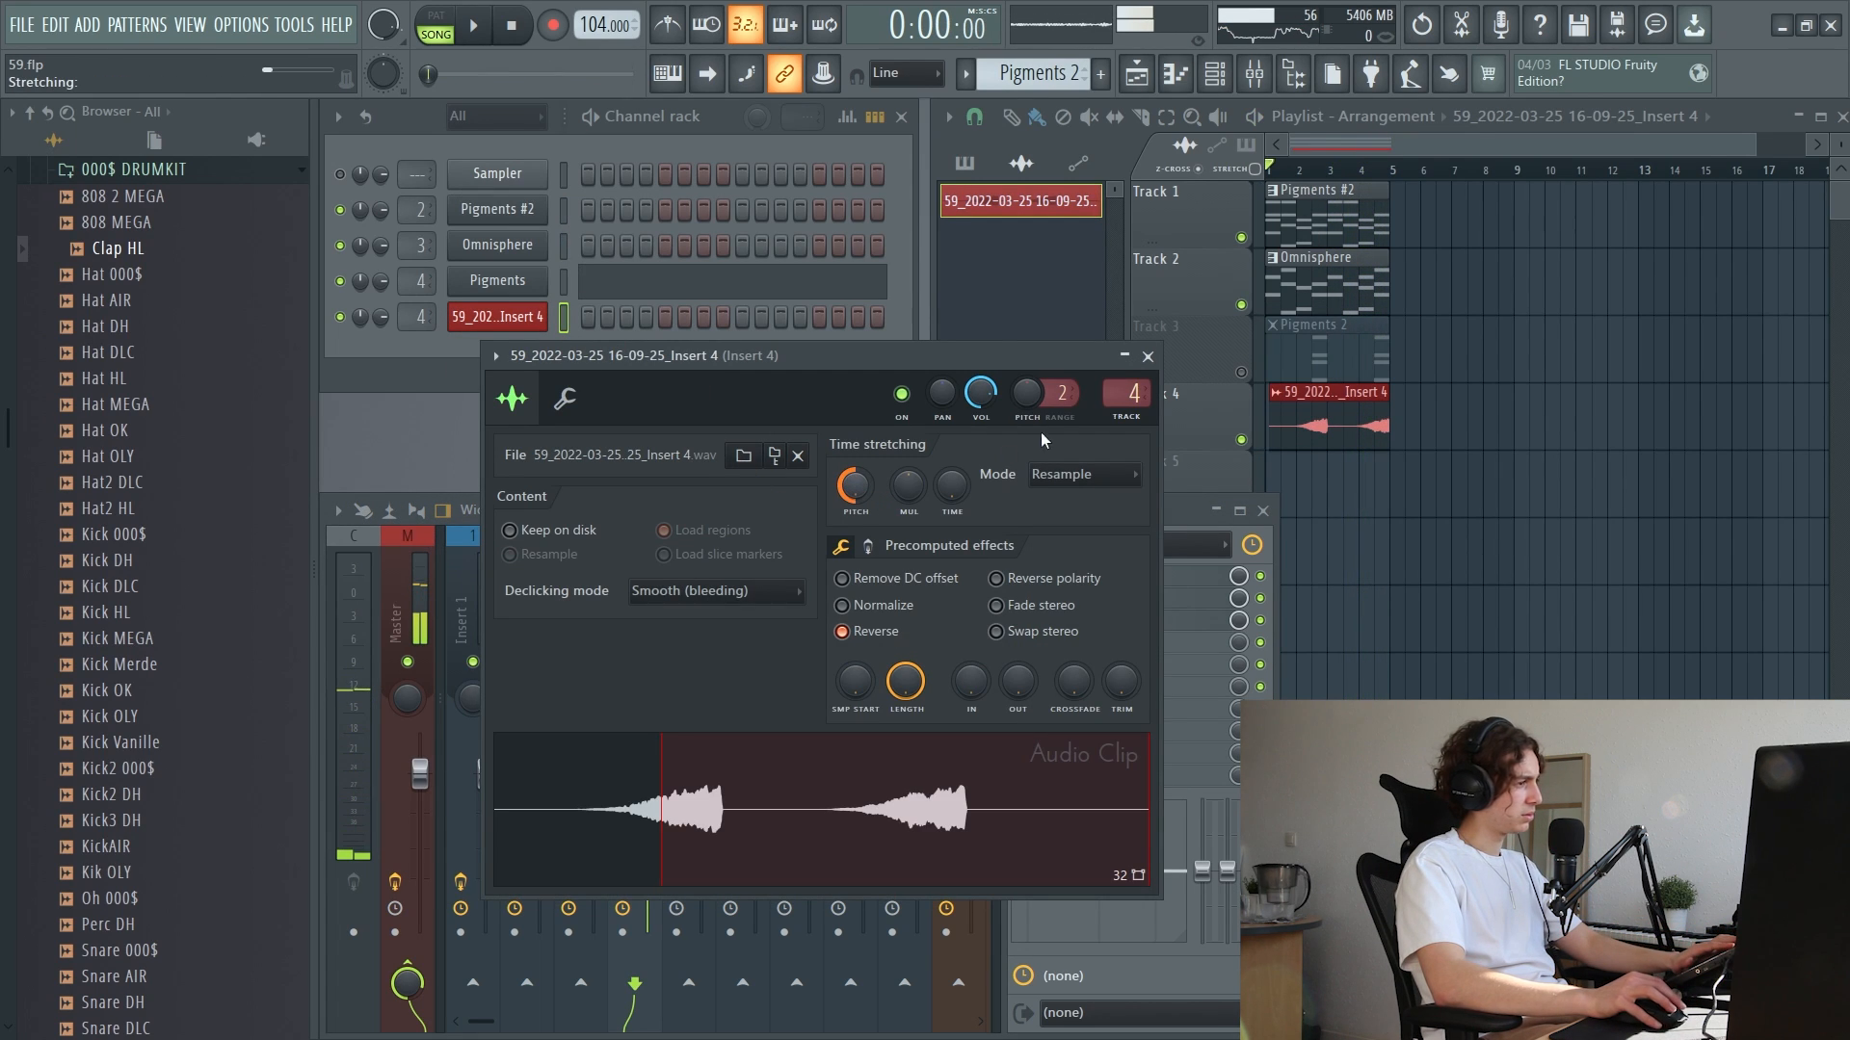
left_click(1147, 357)
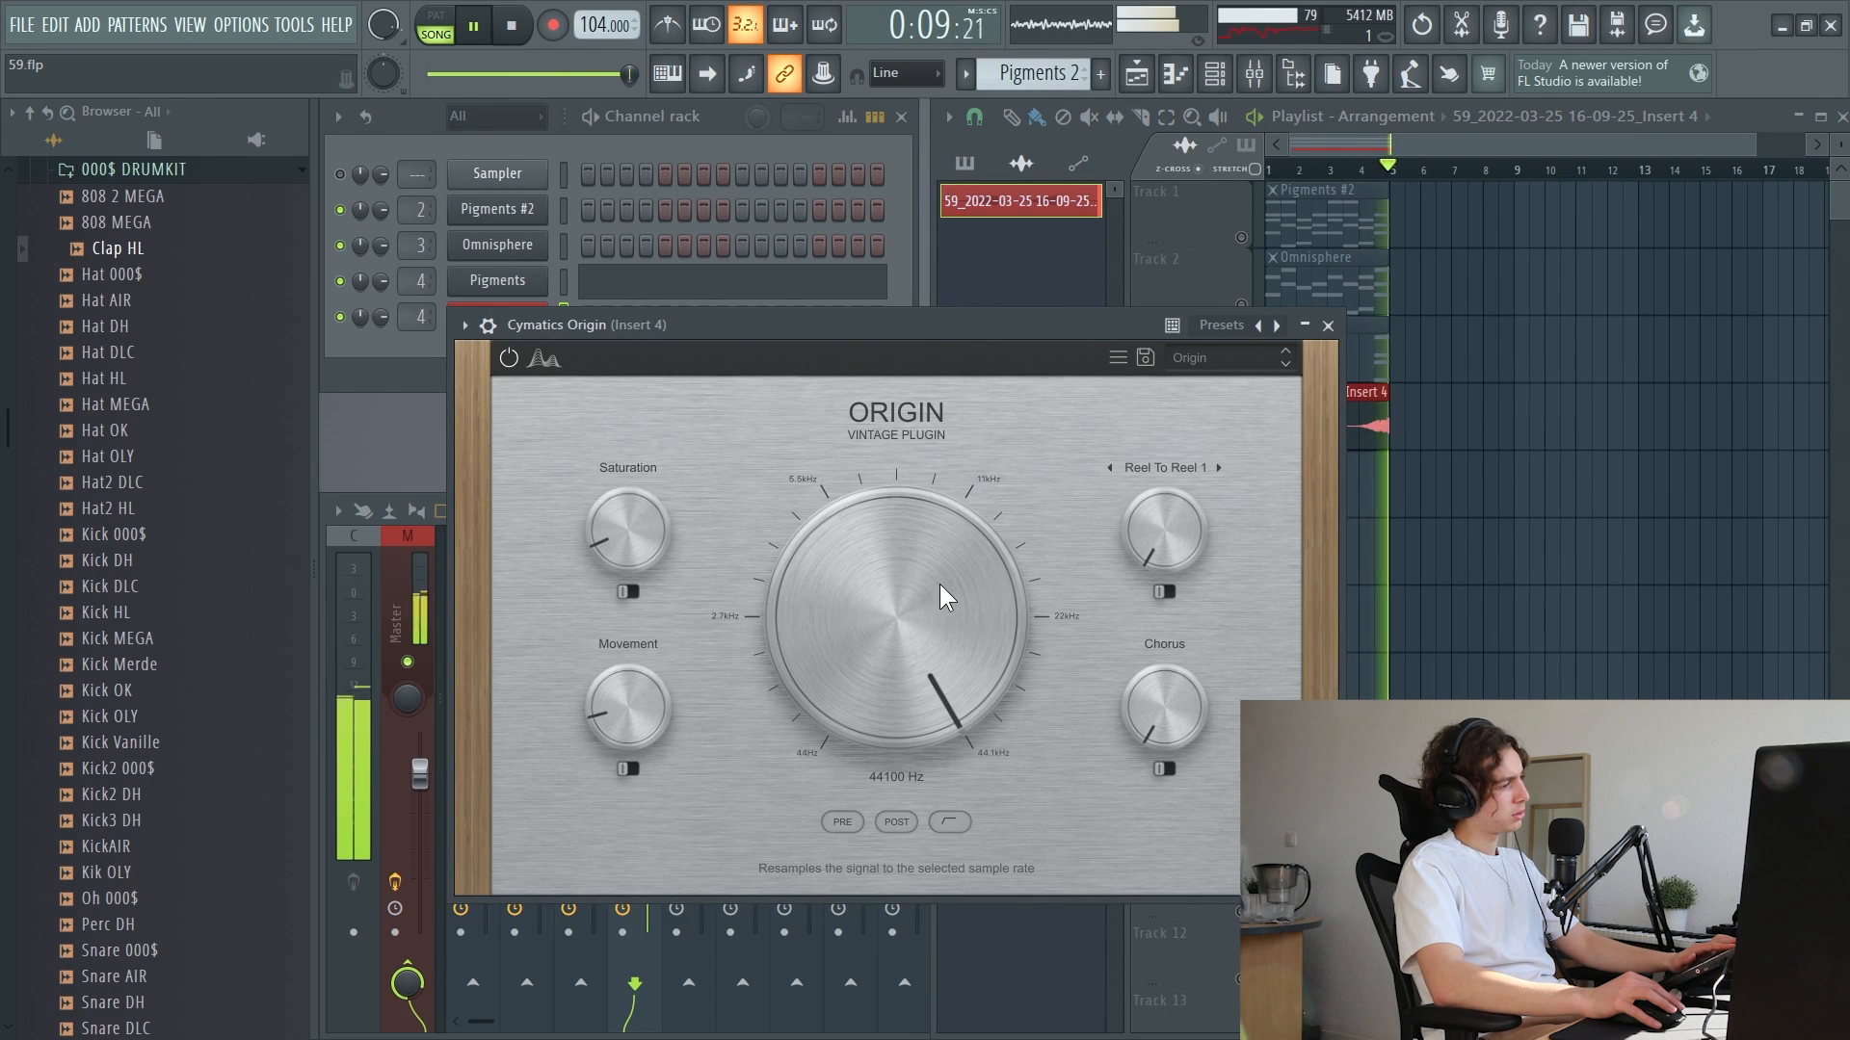
Set Cymatics Origin's Resample Freq to about 5573 Hz and lower Insert 4's level against the unmuted melody tracks
left_click_drag(939, 584, 911, 718)
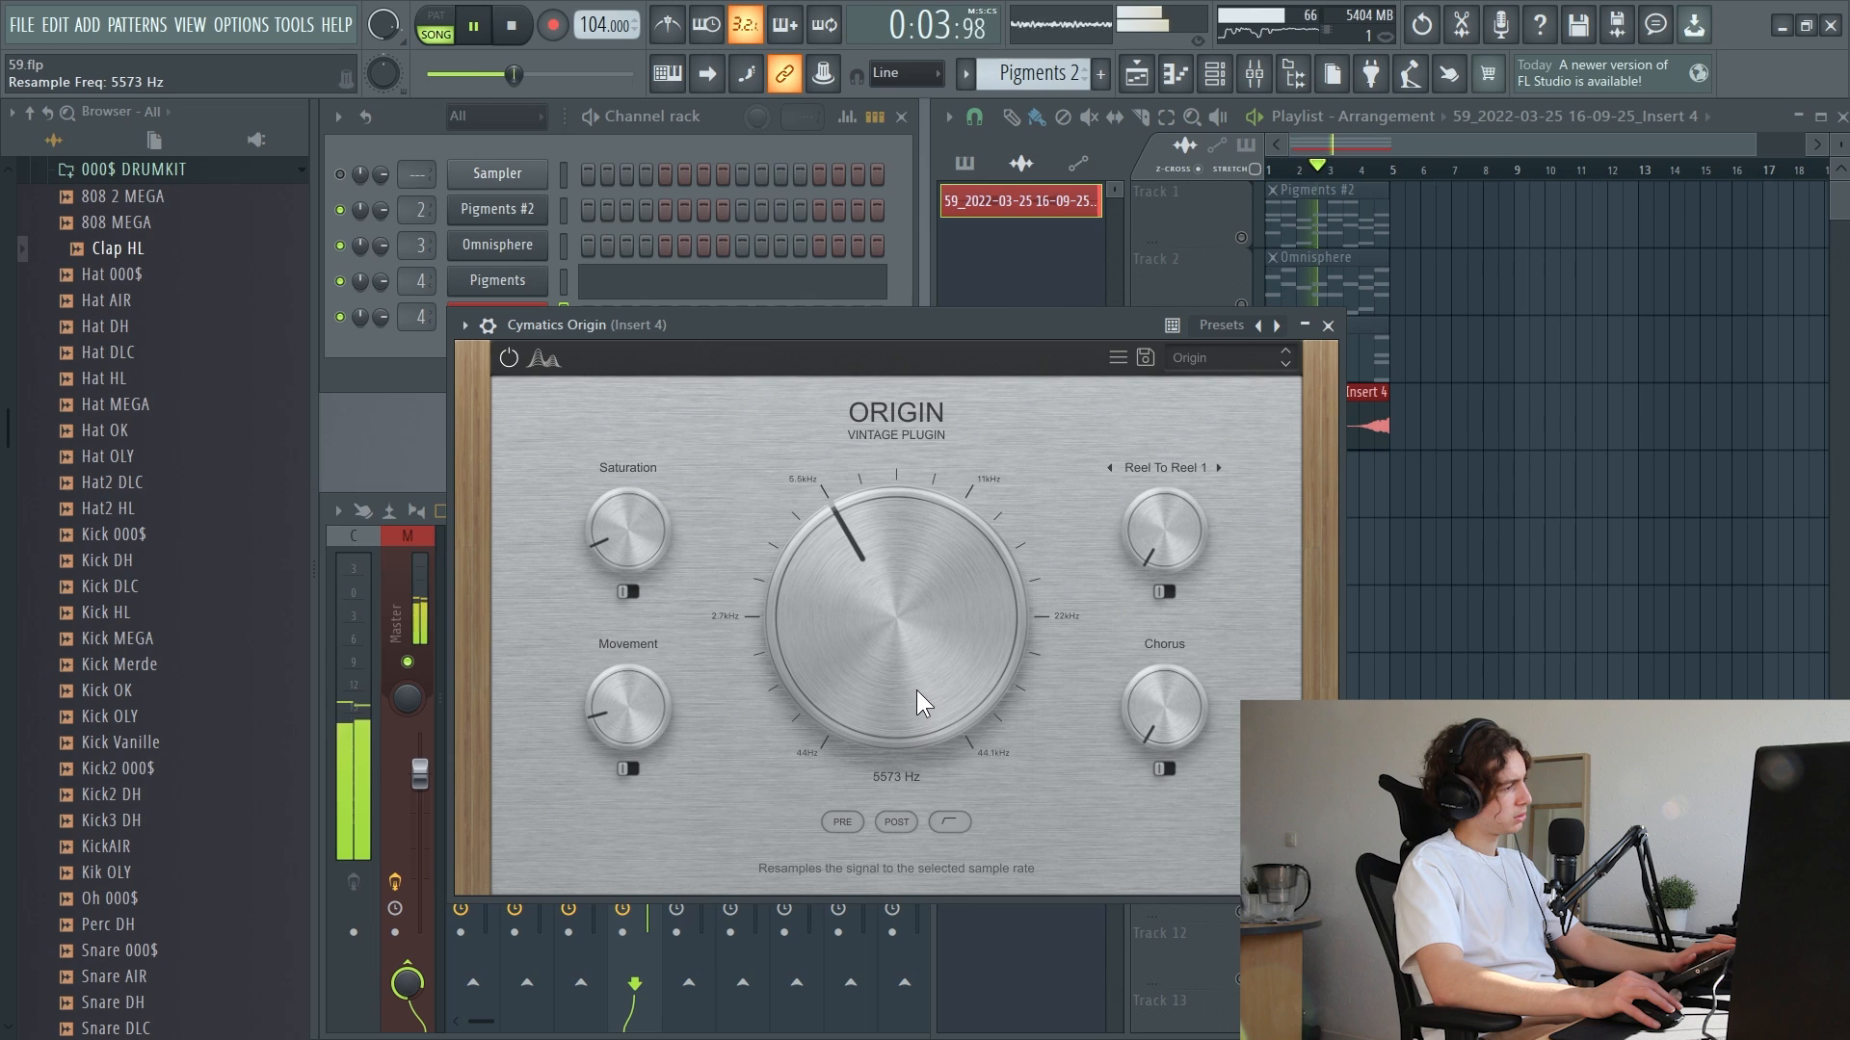
left_click_drag(647, 775, 646, 797)
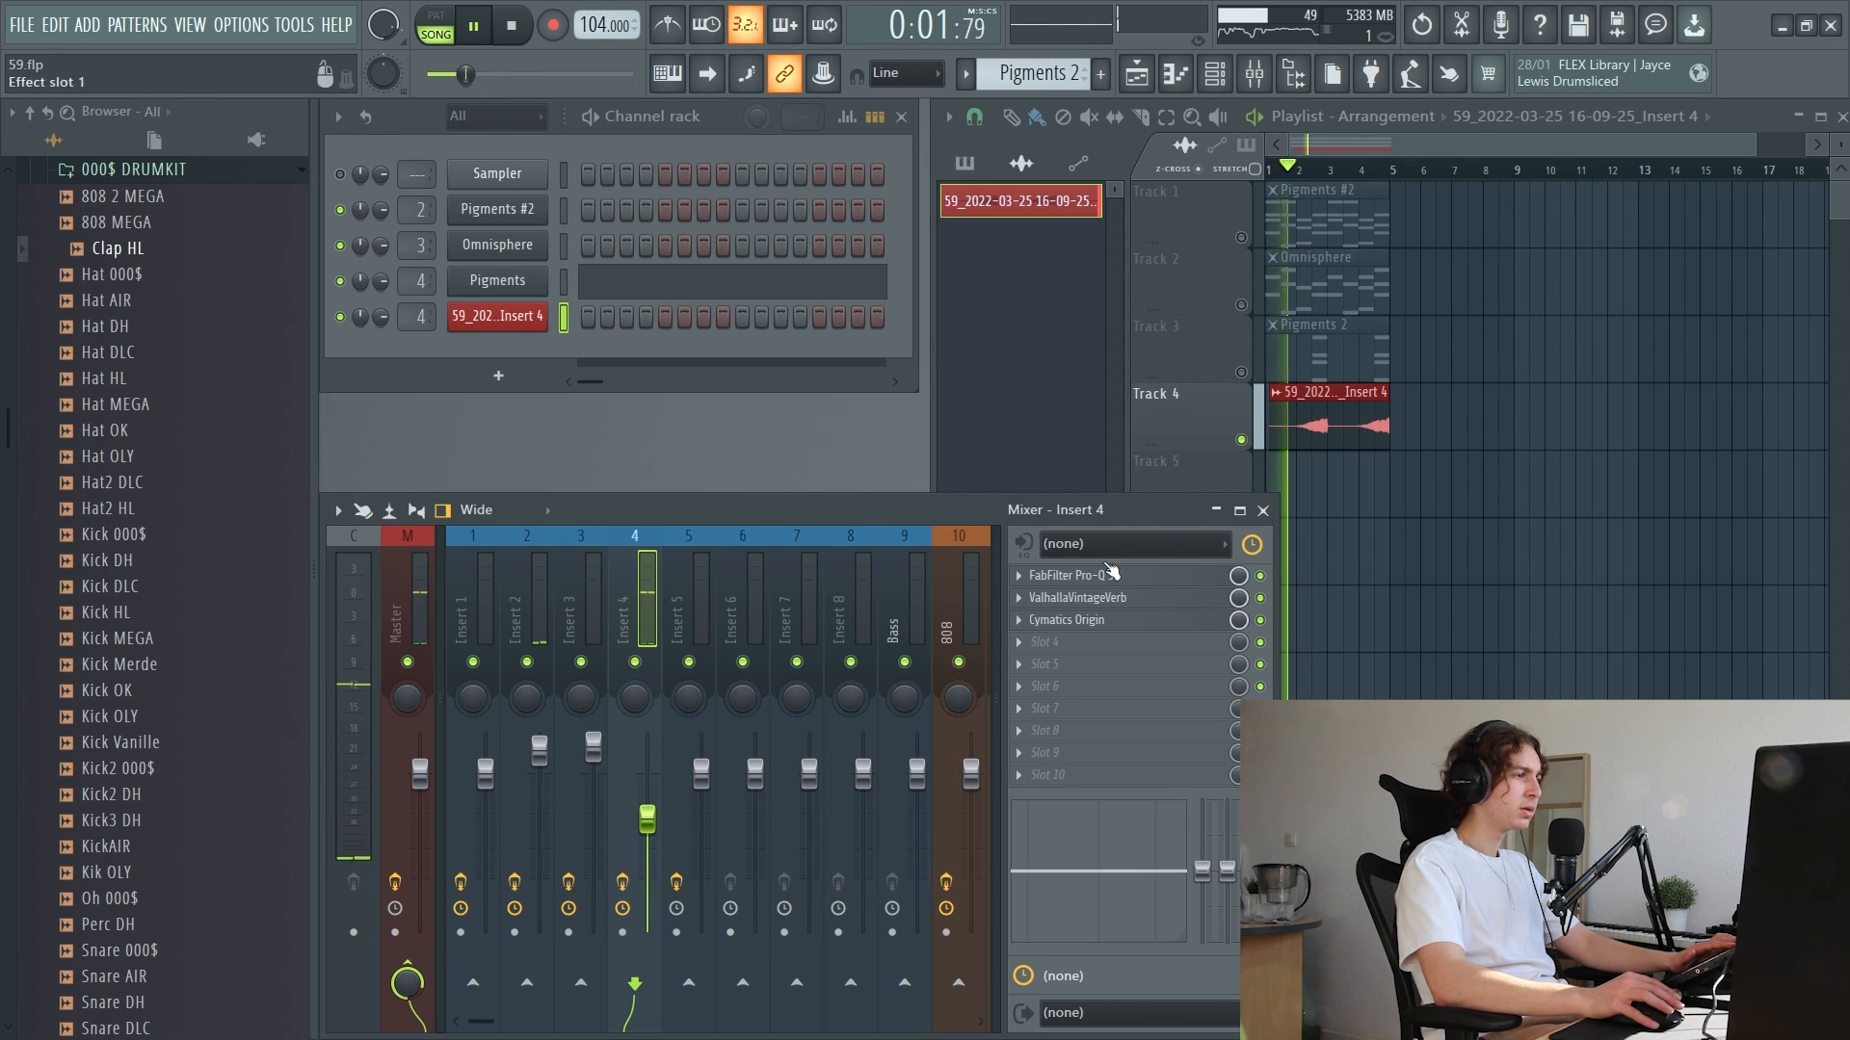
left_click(1240, 373)
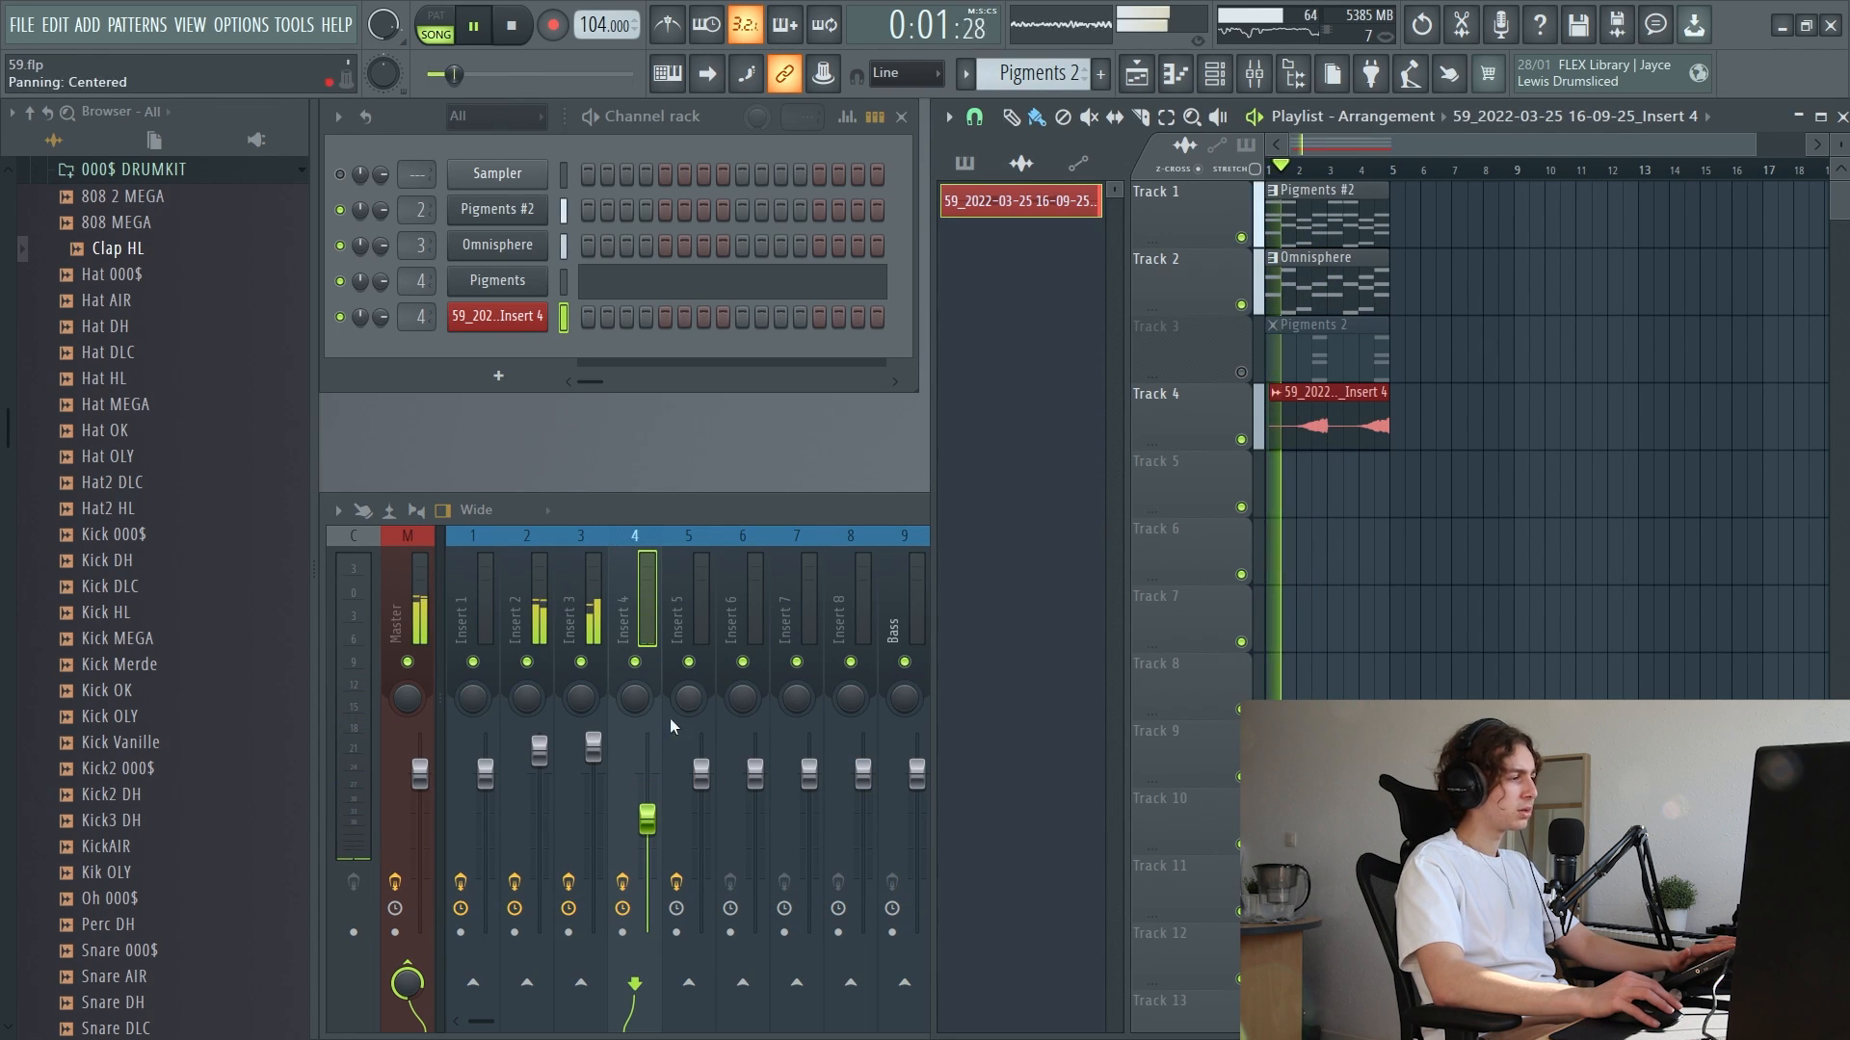
left_click(649, 821)
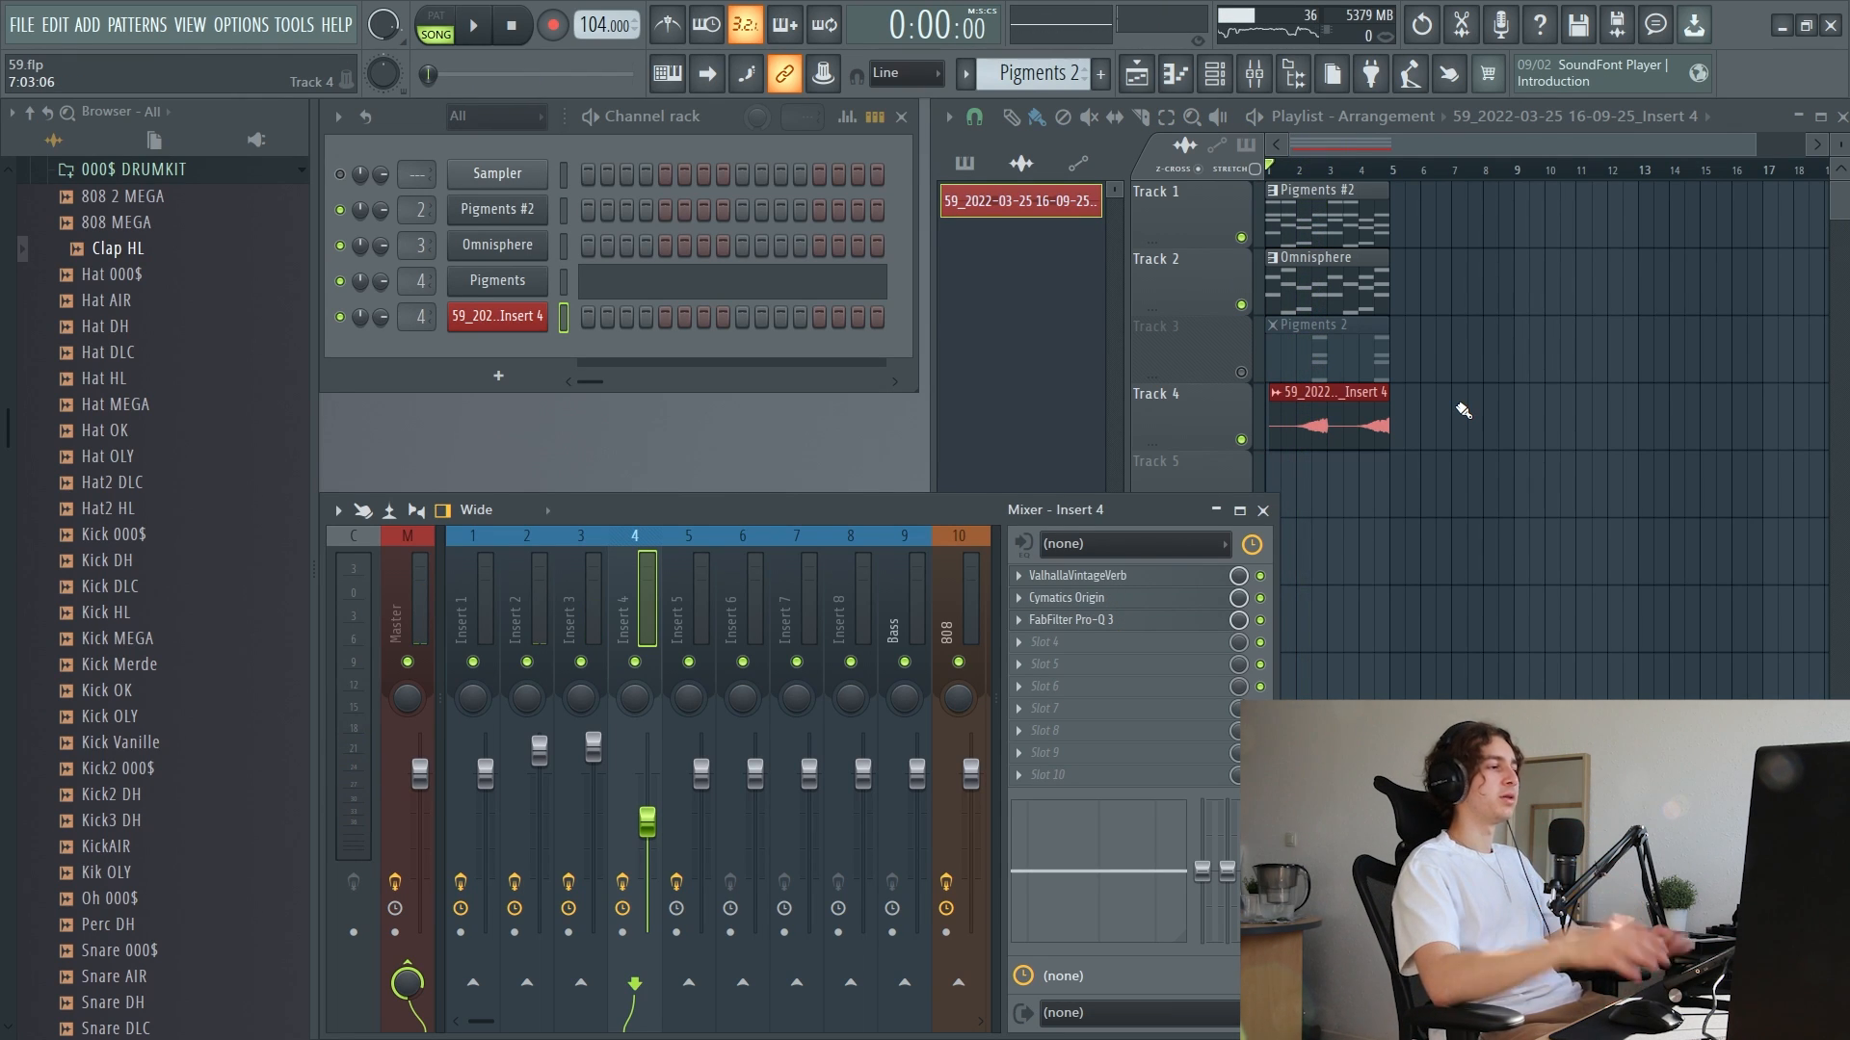
Preview the Joyous Circles sampler kit in Arcade's feed
scroll(1306, 444, "up", 3)
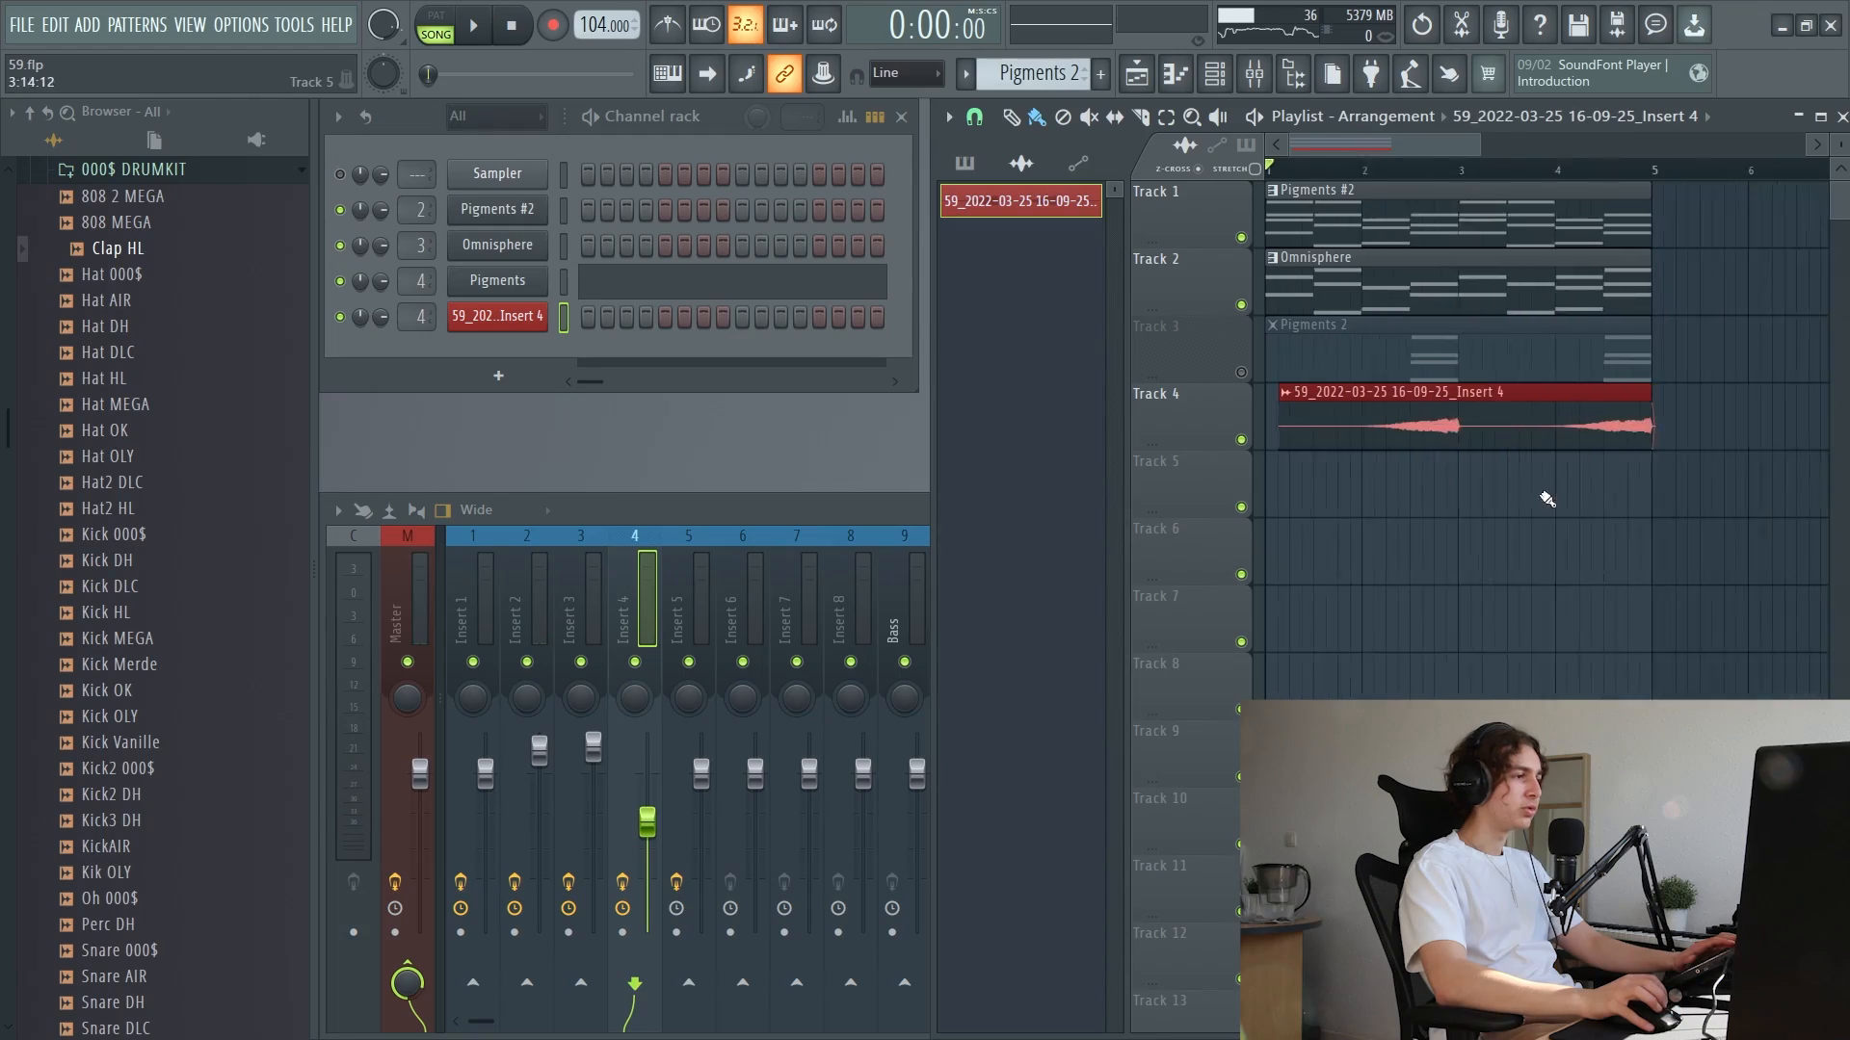
scroll(1434, 490, "down", 3)
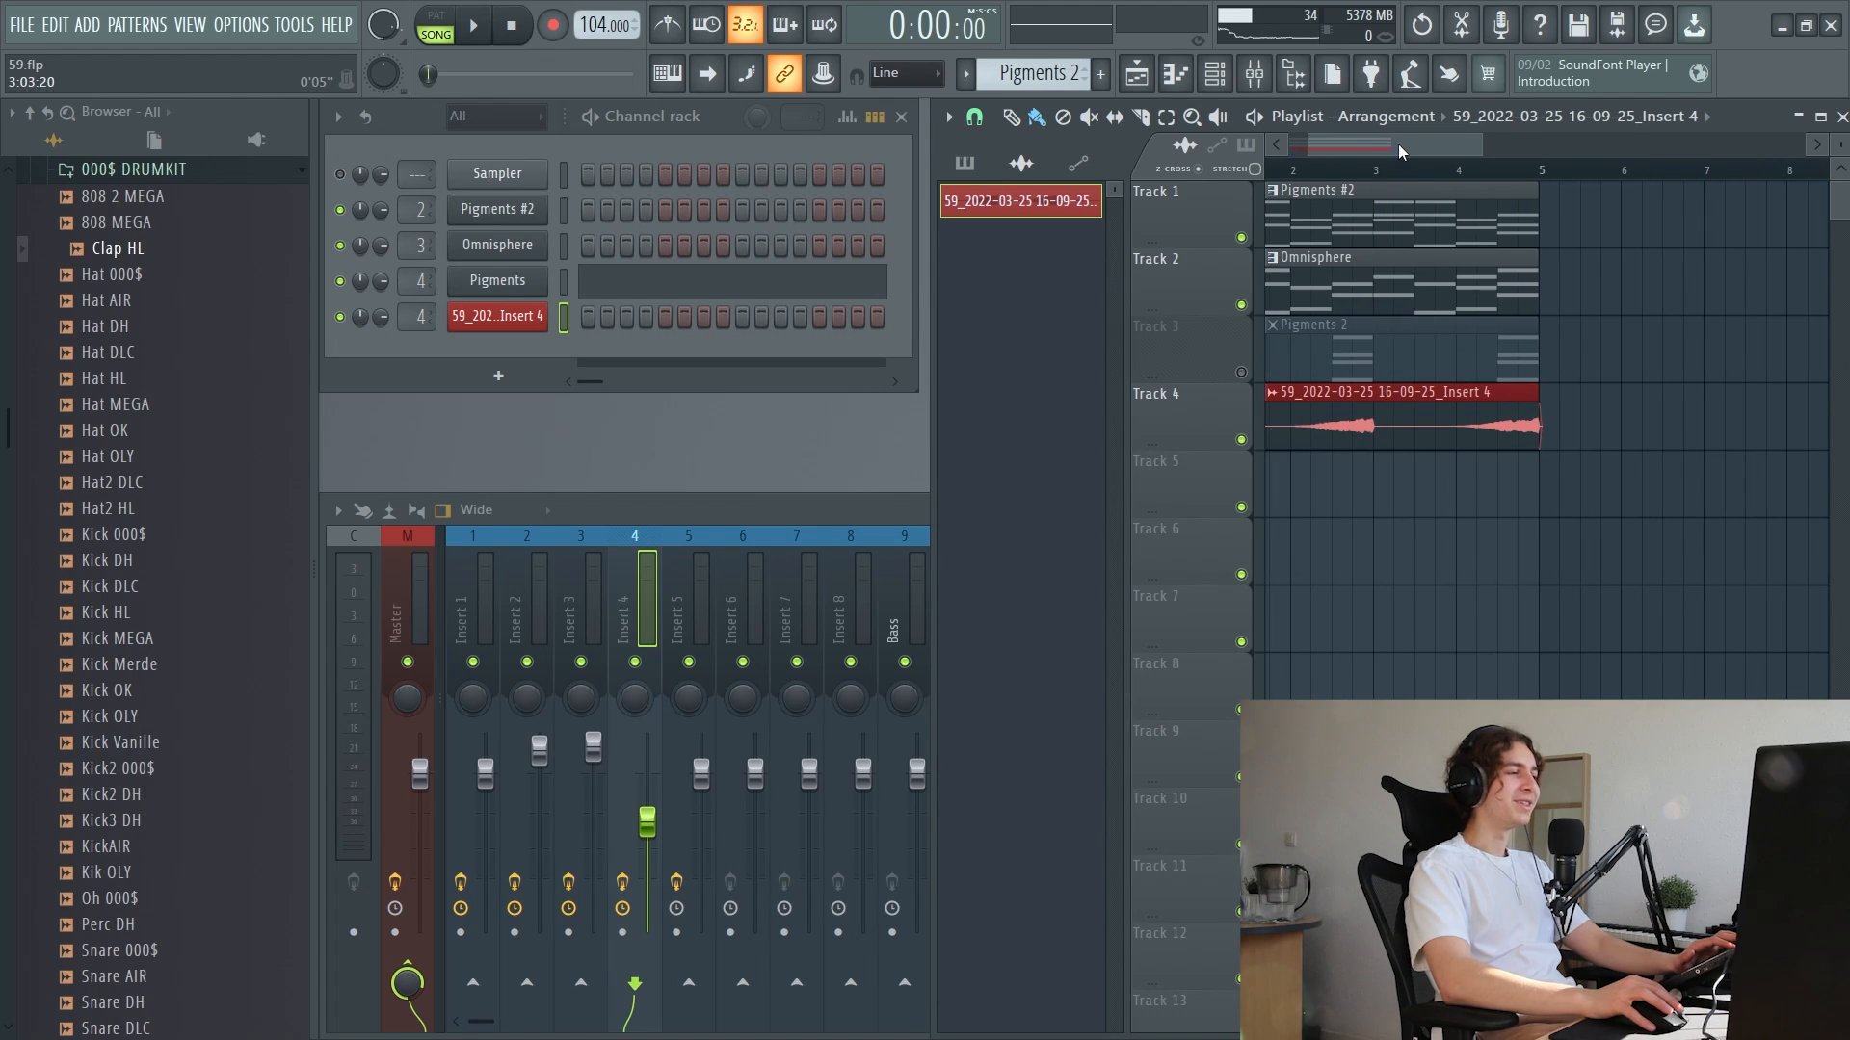
left_click_drag(1399, 152, 1372, 155)
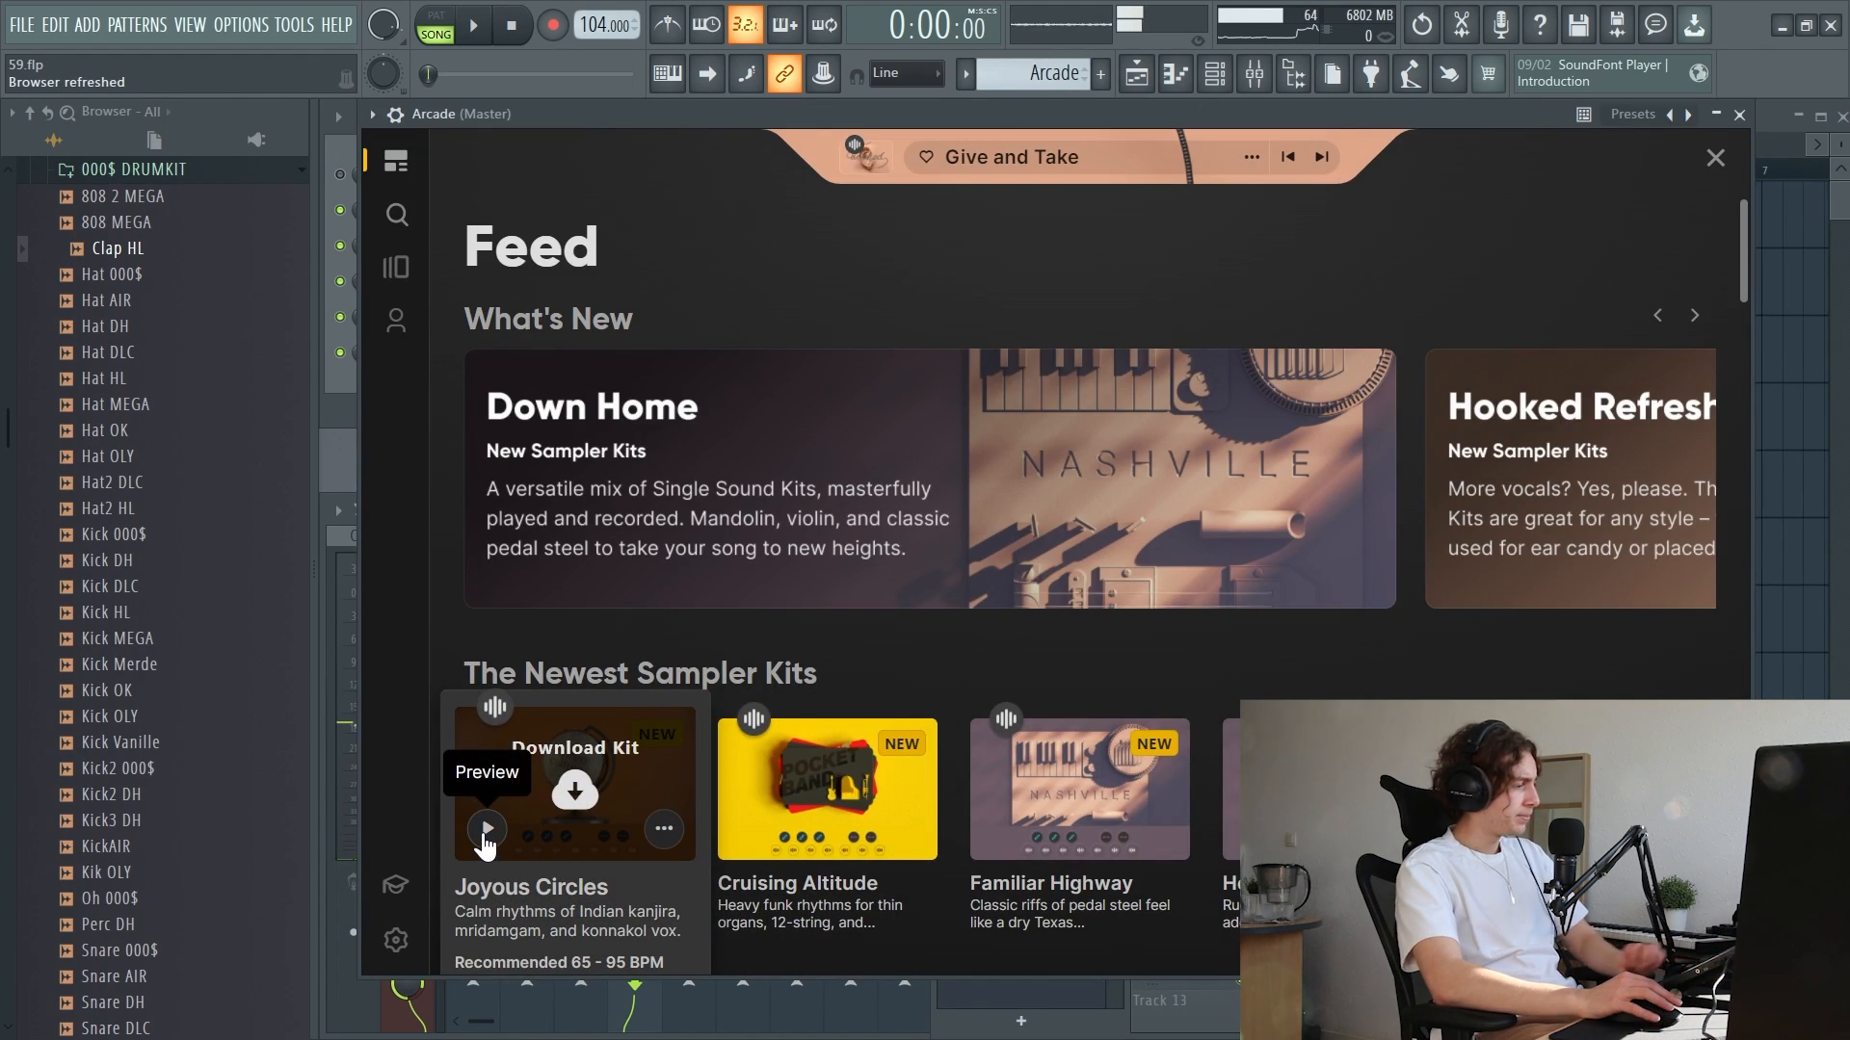
left_click(483, 838)
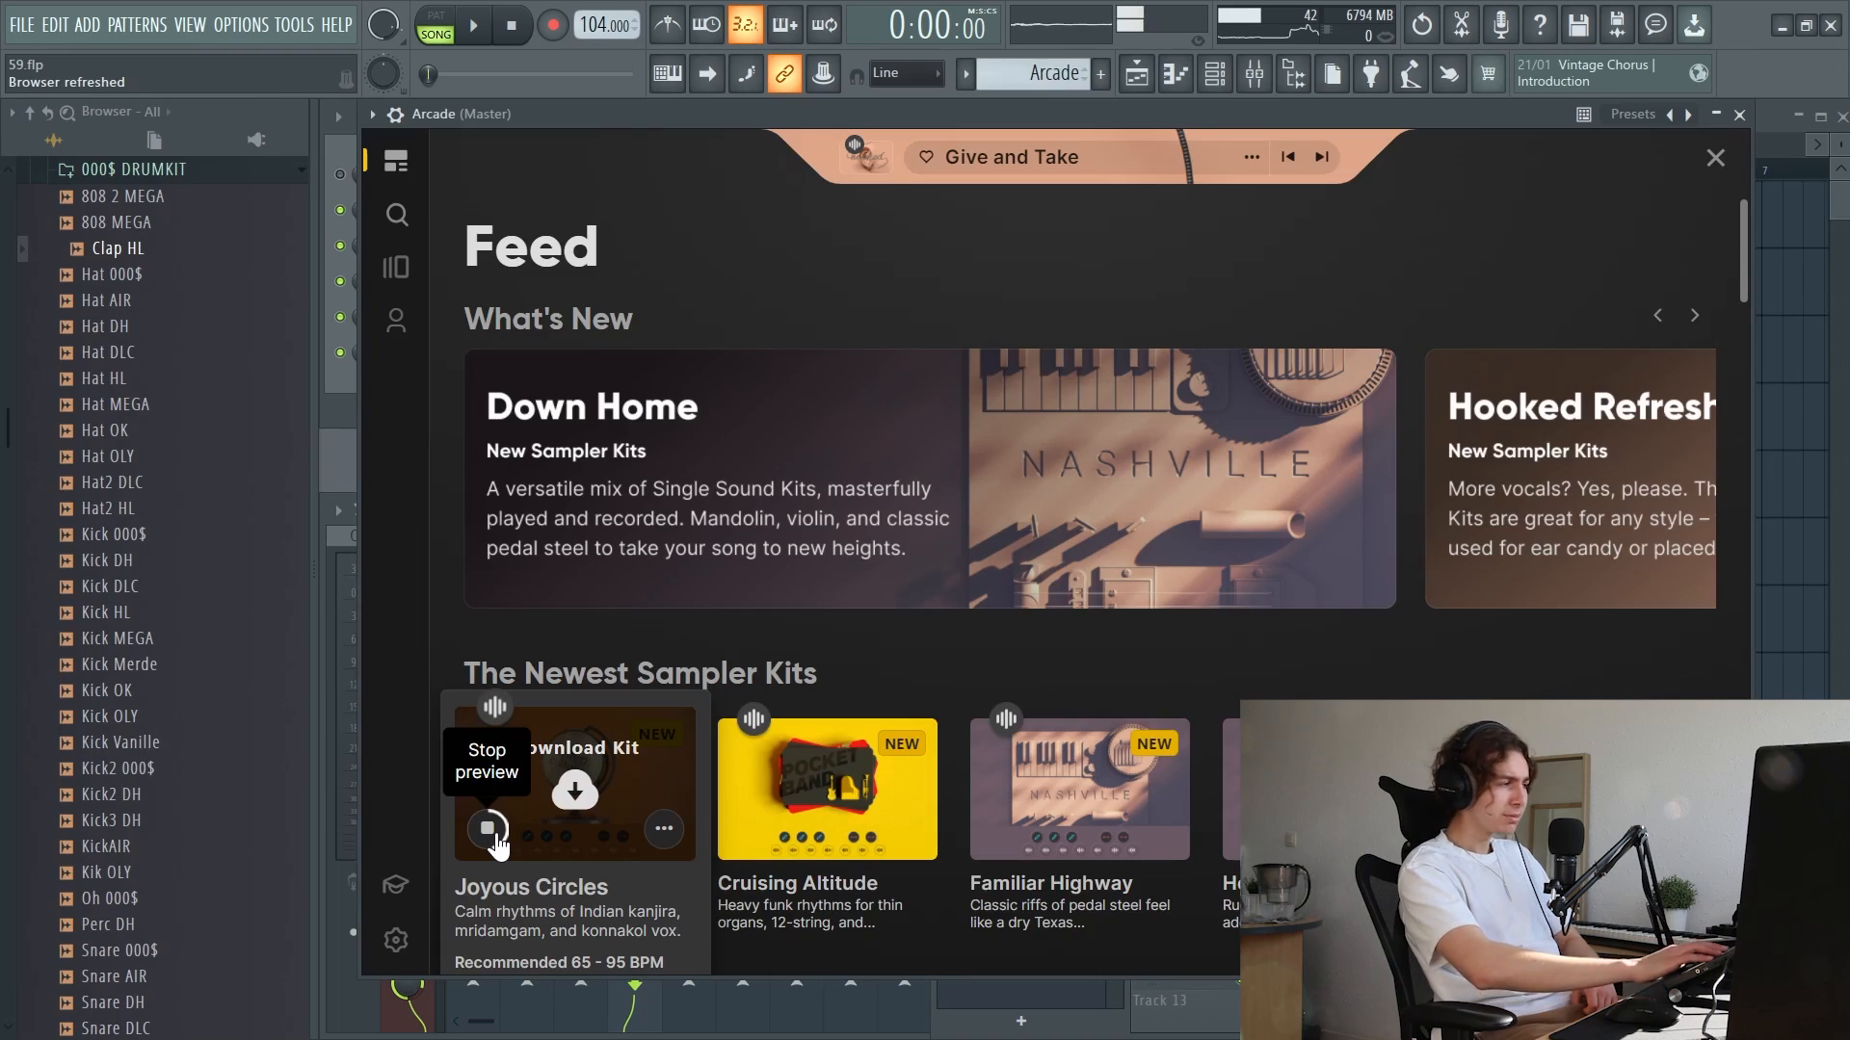
Play the arrangement and add the Volume shaper in ShaperBox2 on Insert 5
key("XF86AudioPlay")
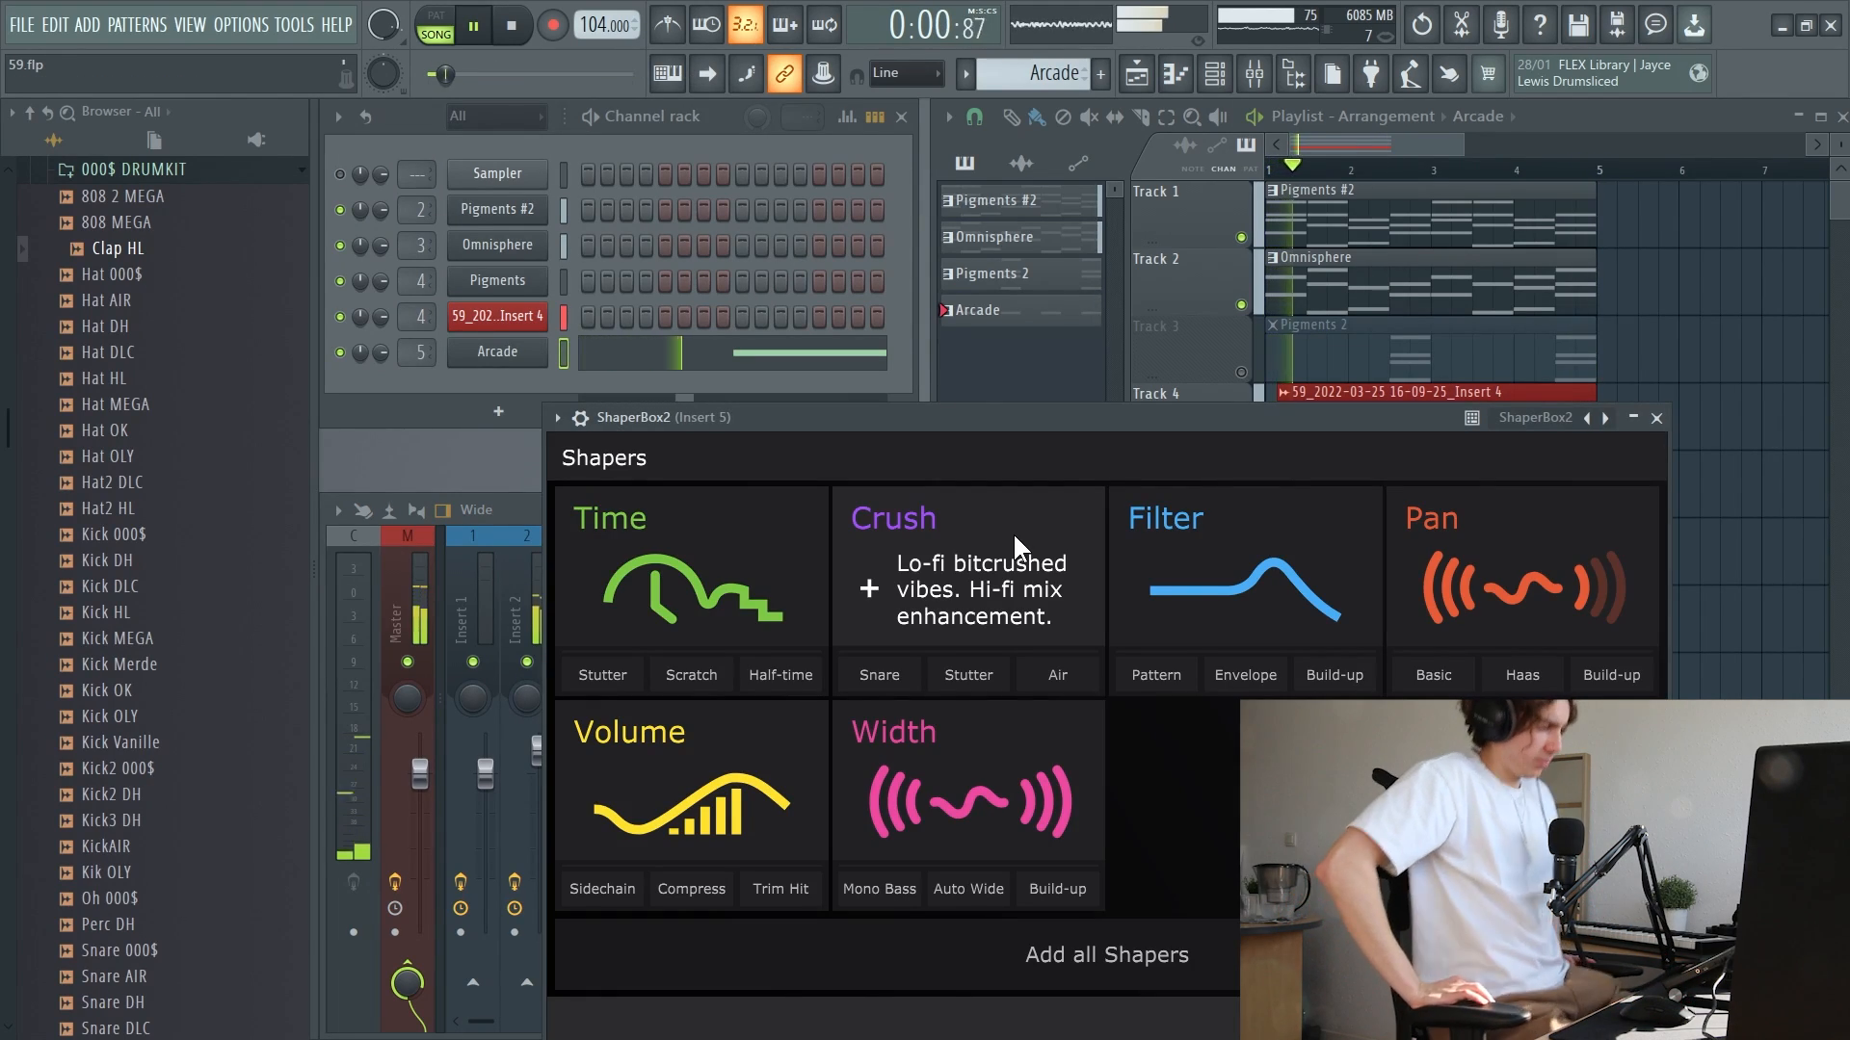
left_click(698, 795)
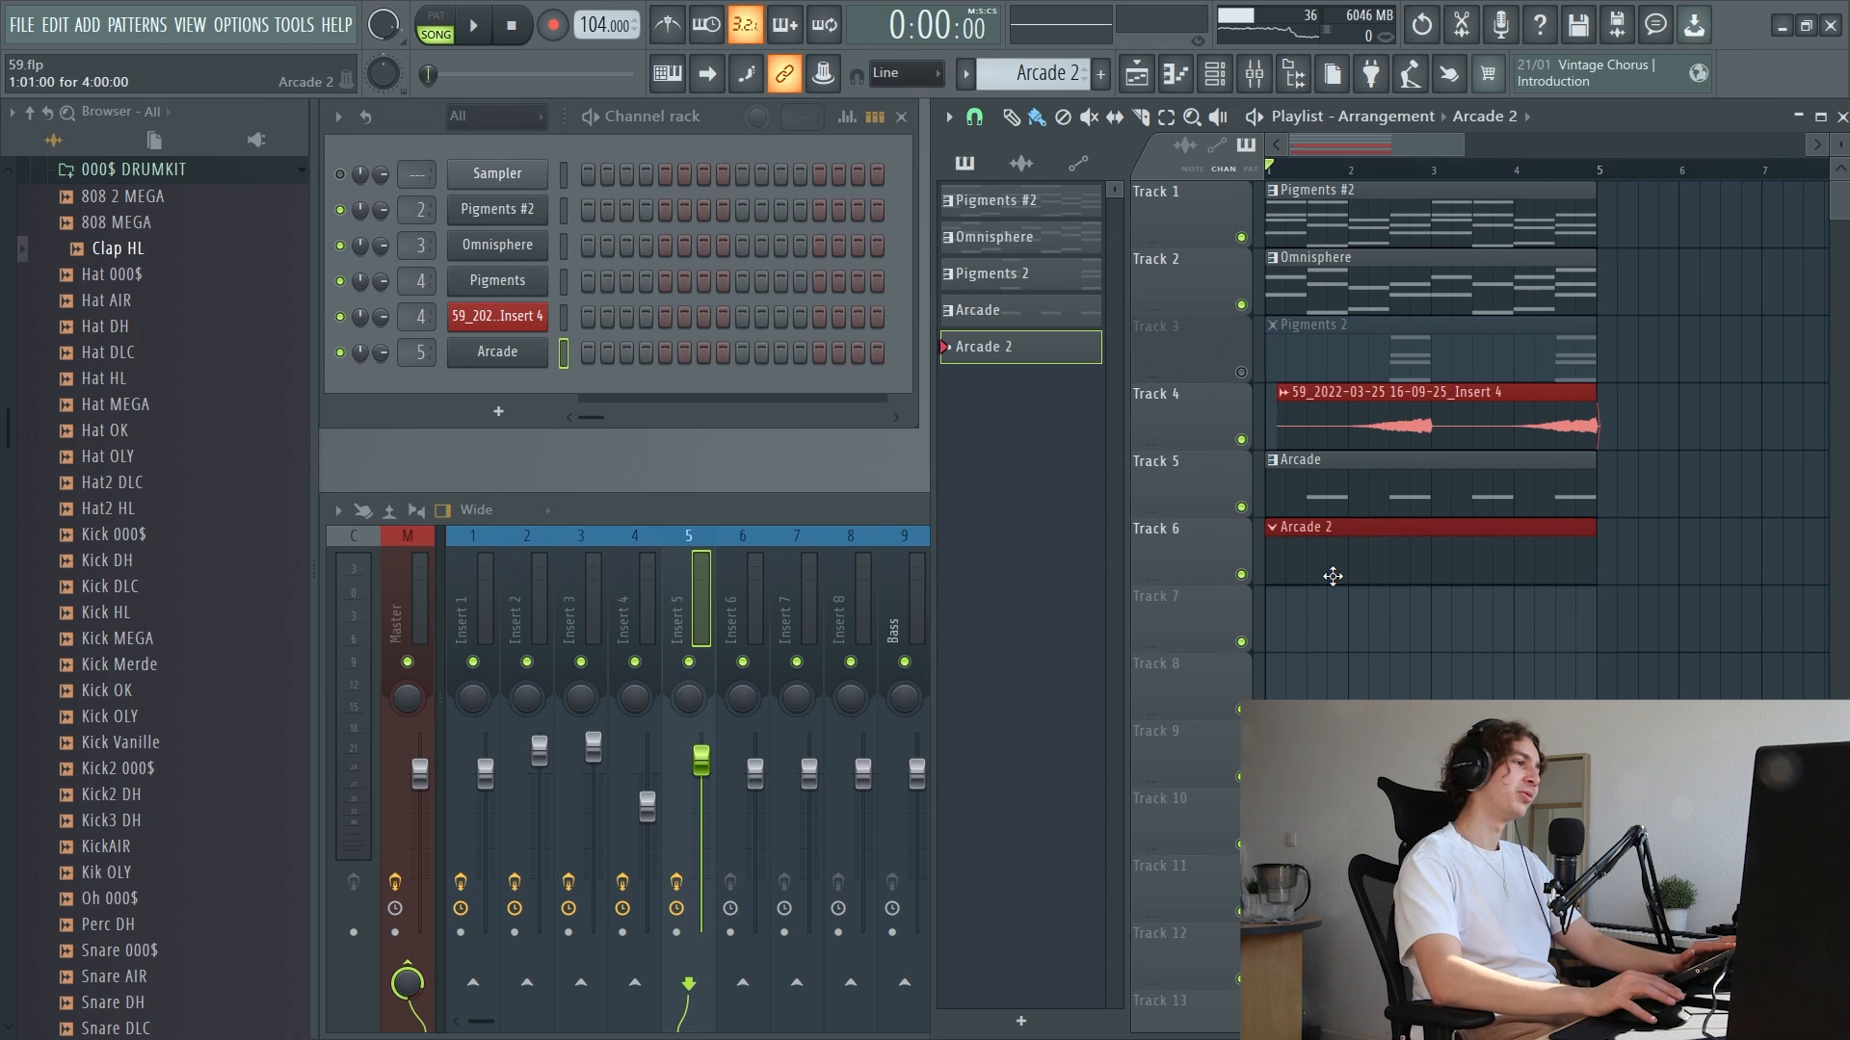
Play the arrangement, switch to Splice and place the SO_IR2_146_flute_punjab_Bbmin sample on Track 7 of the FL Studio playlist
left_click(498, 412)
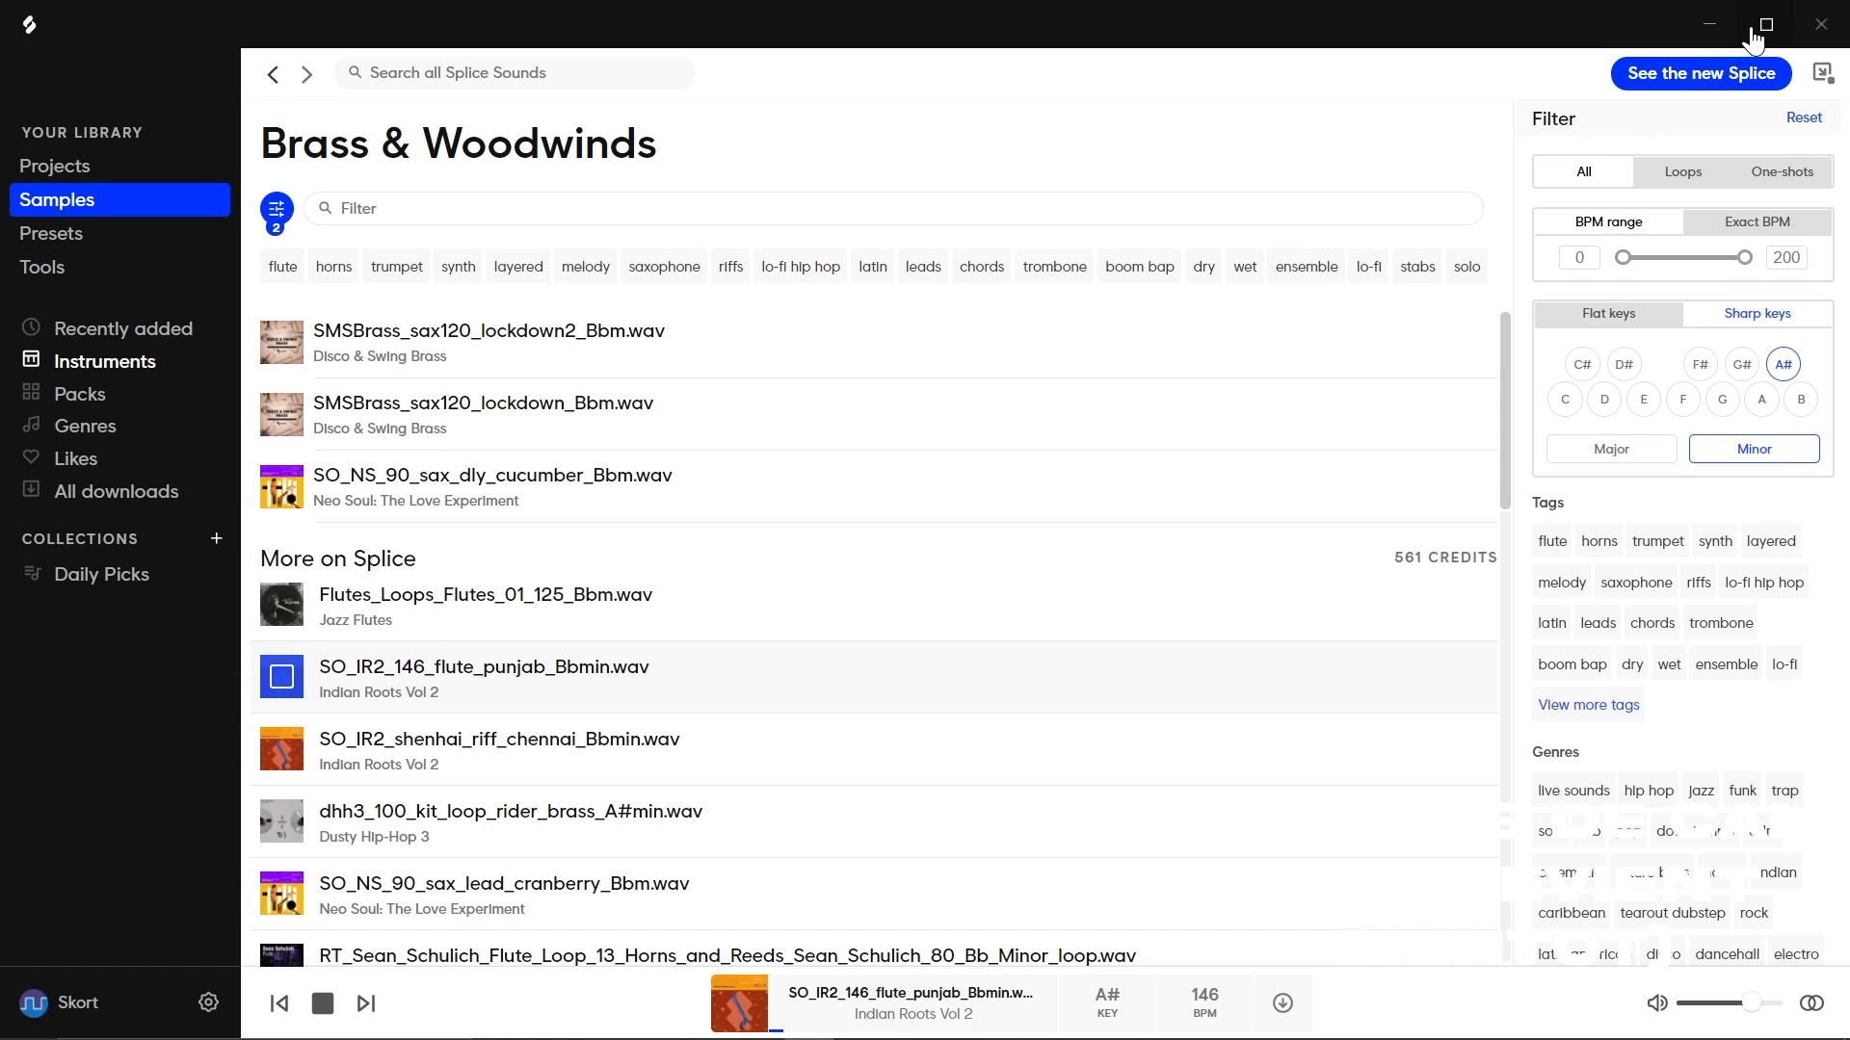
left_click(1716, 29)
left_click(477, 27)
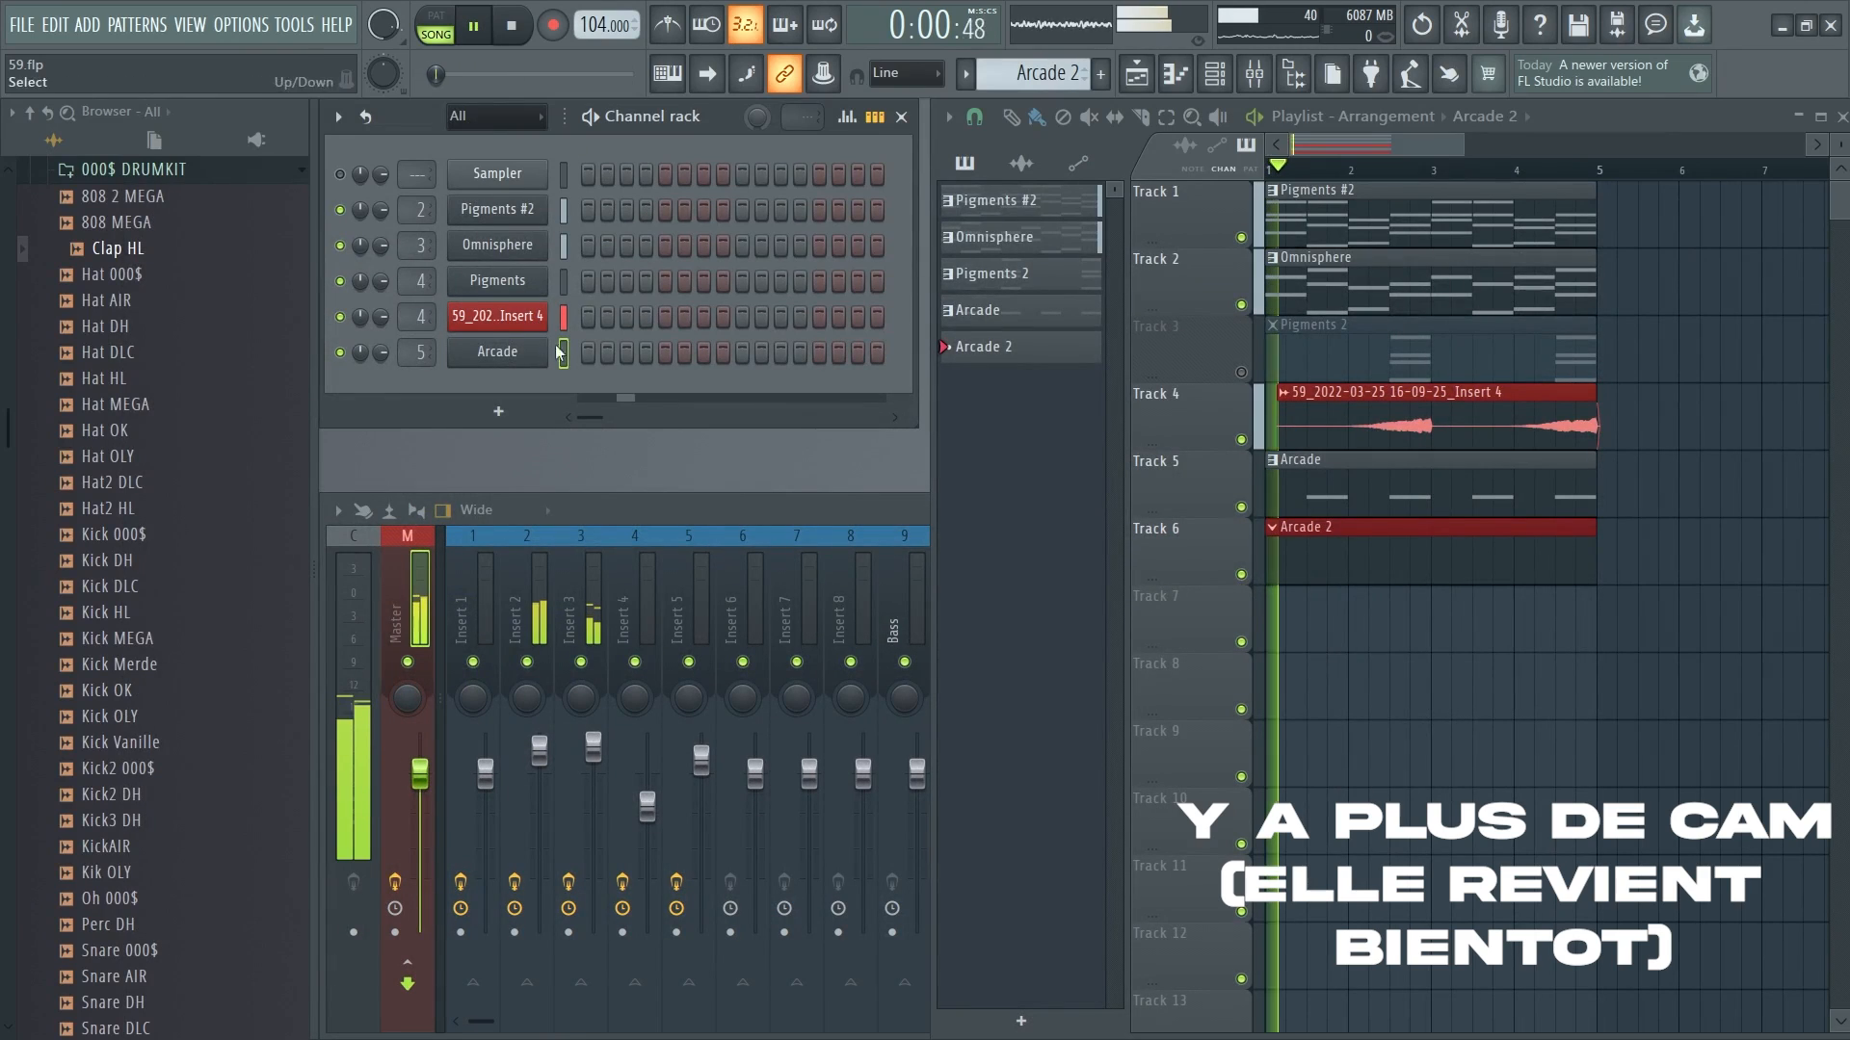
key("super")
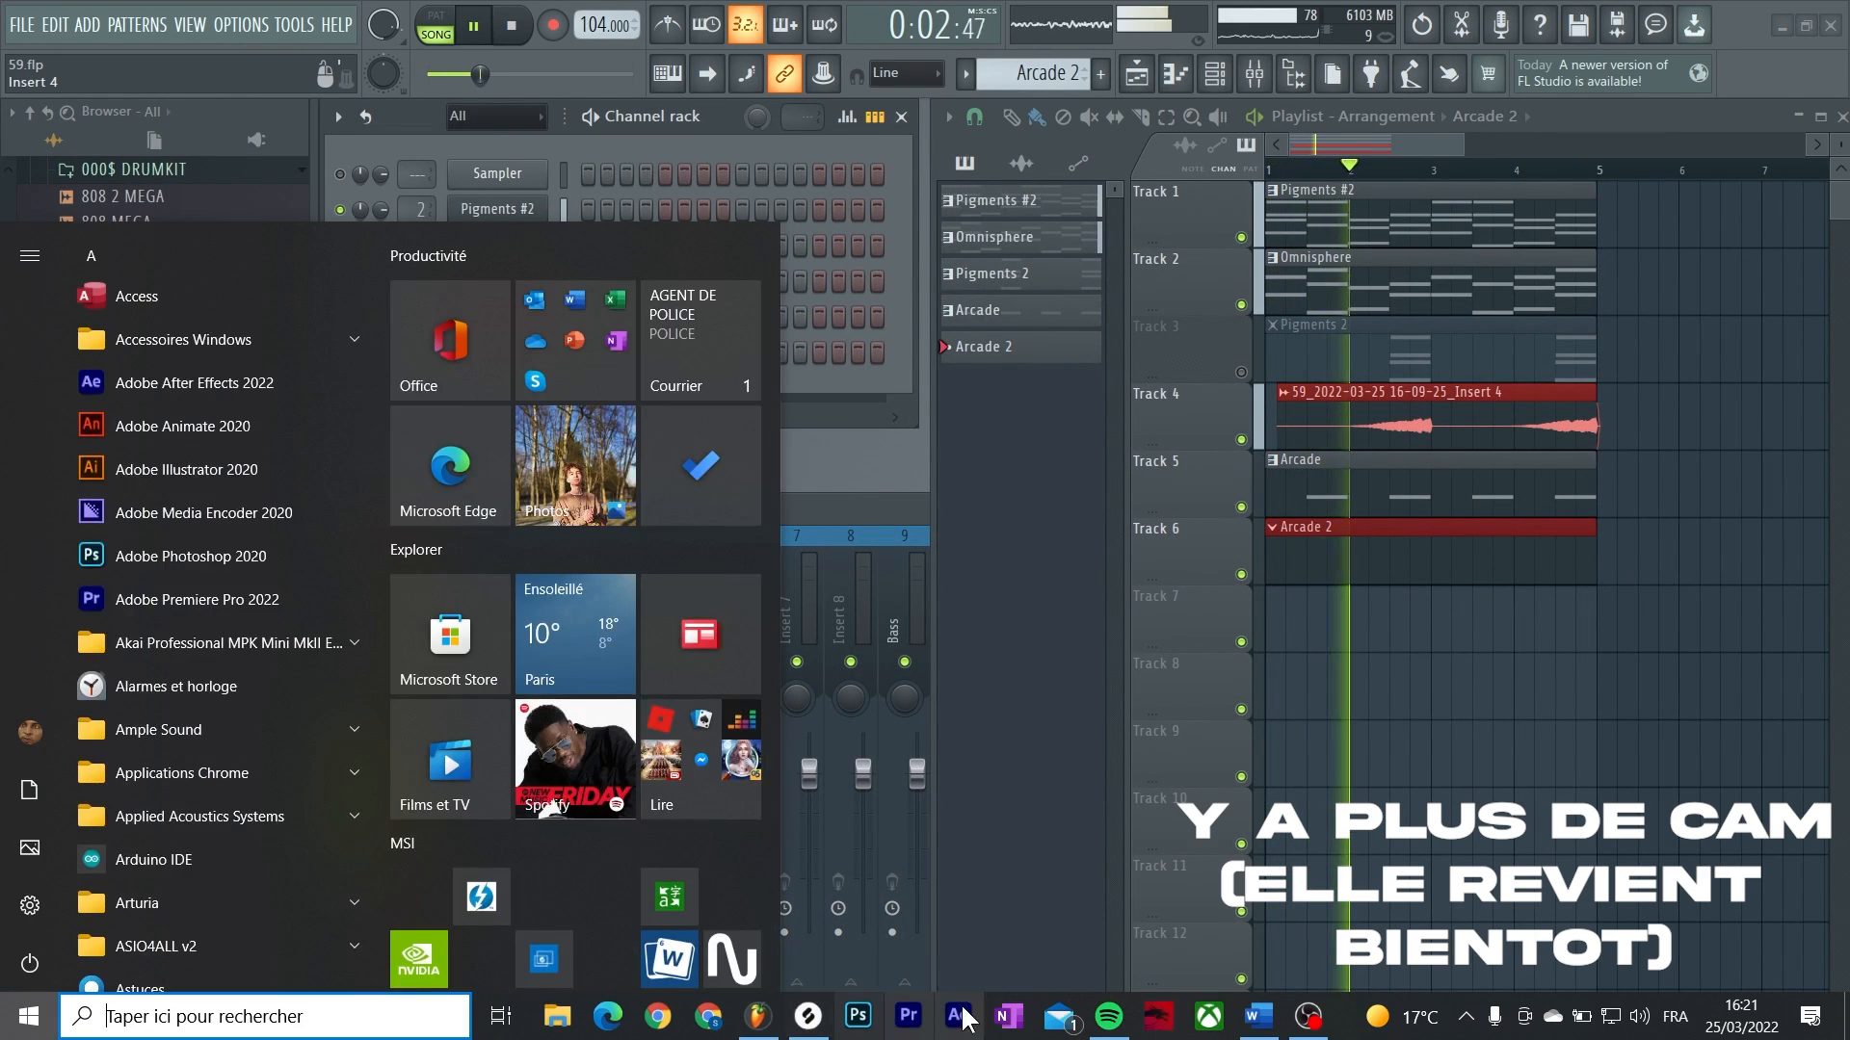
left_click(807, 1015)
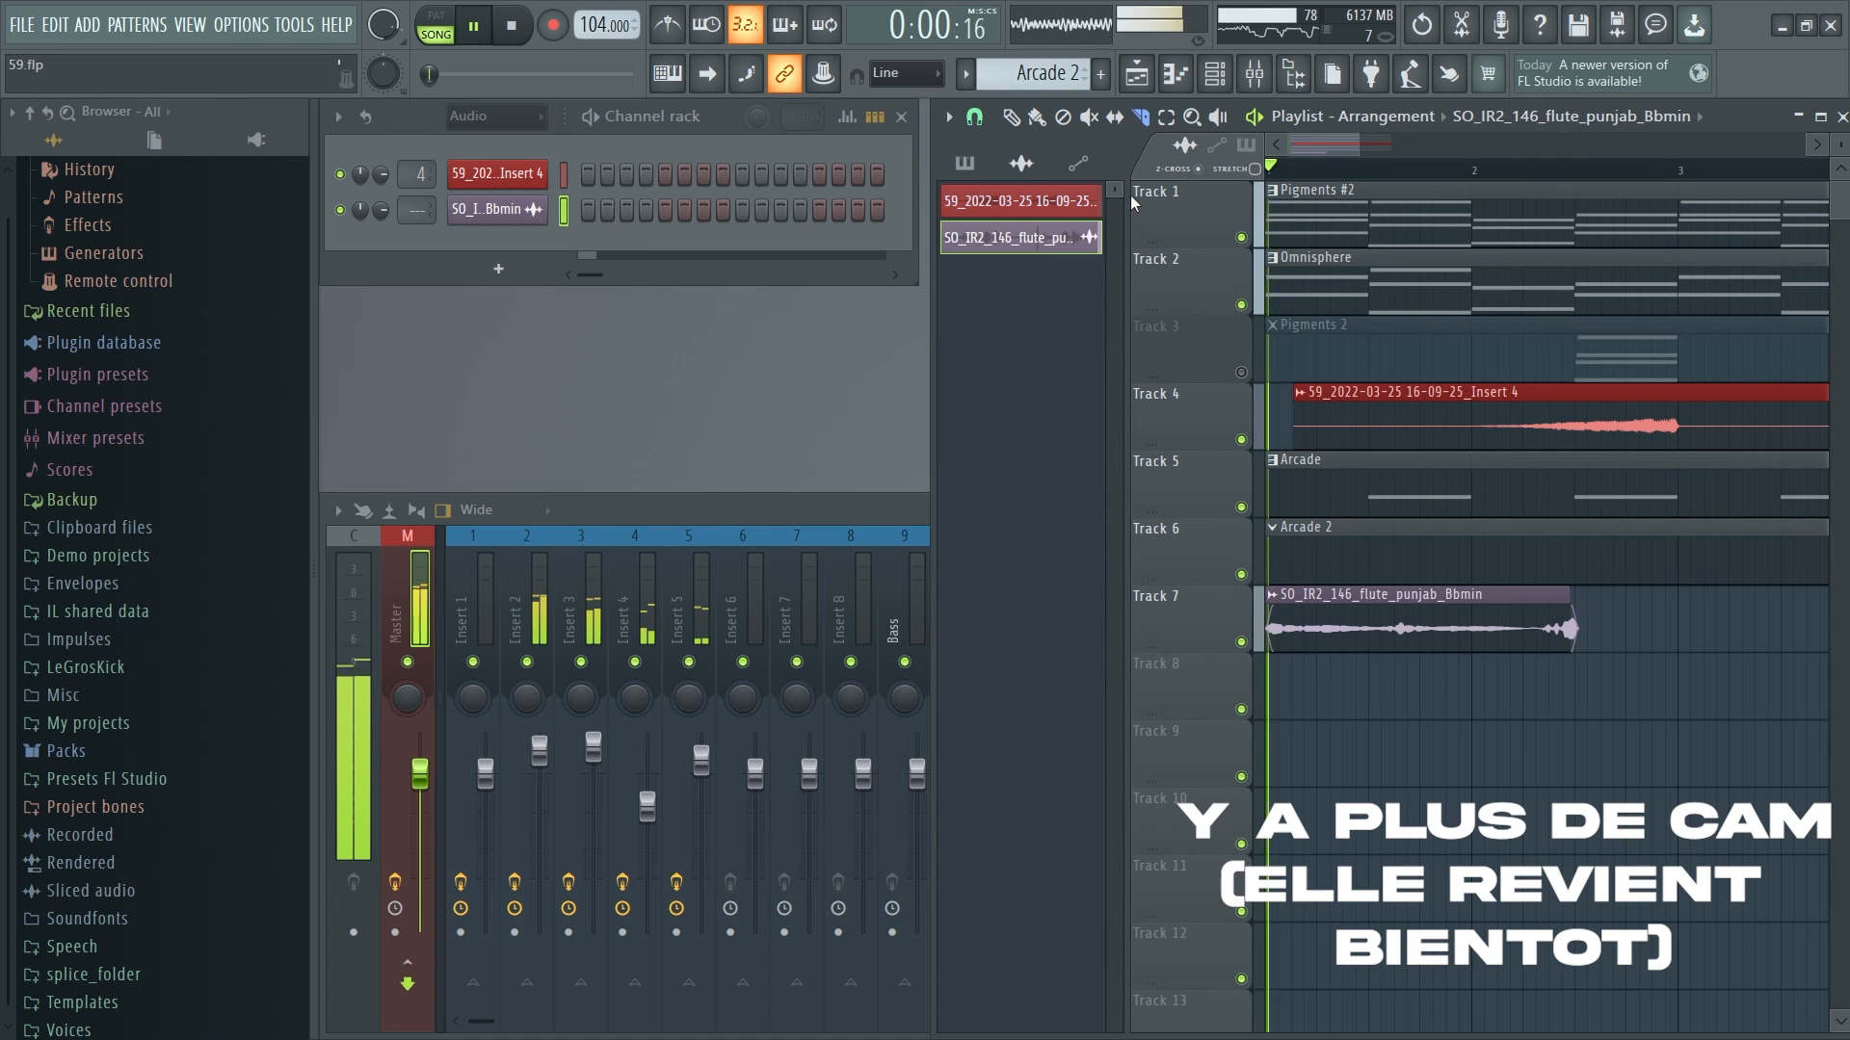
Slice the flute clip on Track 7 into separate phrases and lower the feedback volume of Fruity Delay 2 on Insert 6
key("space")
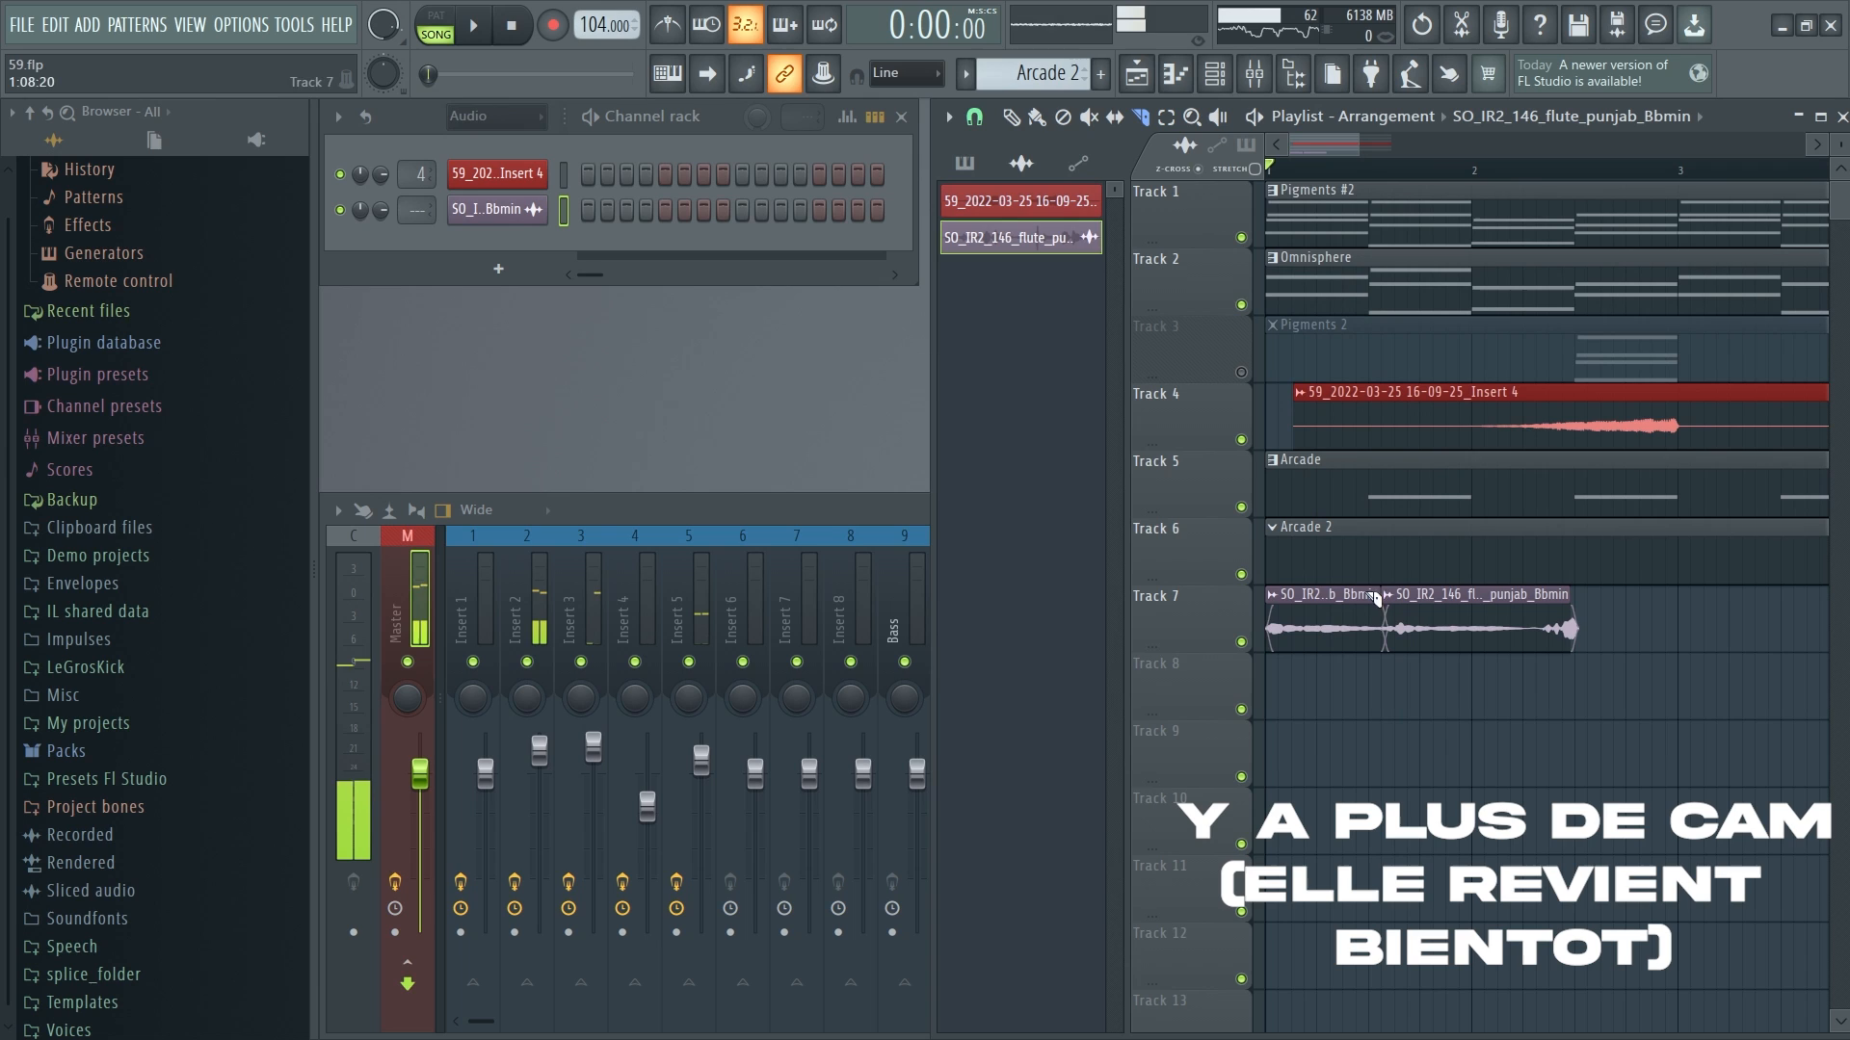
scroll(1457, 598, "down", 3)
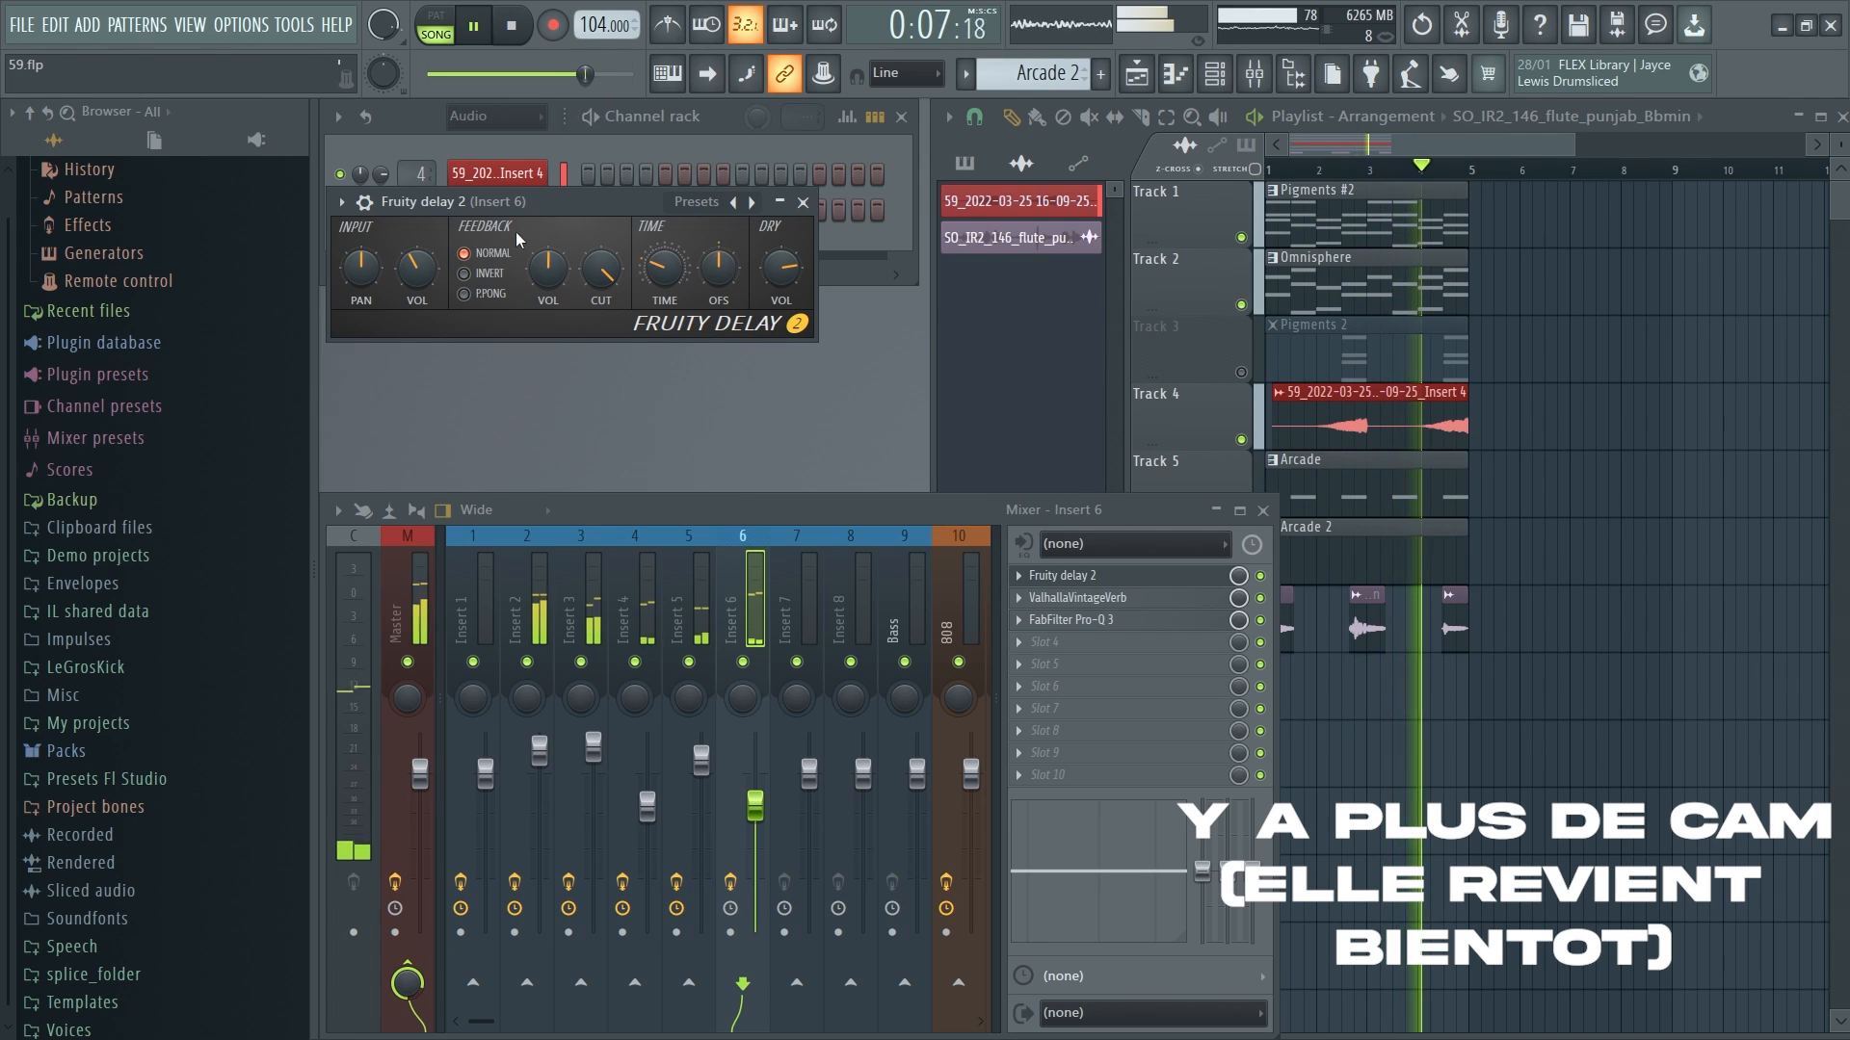
left_click_drag(548, 269, 548, 277)
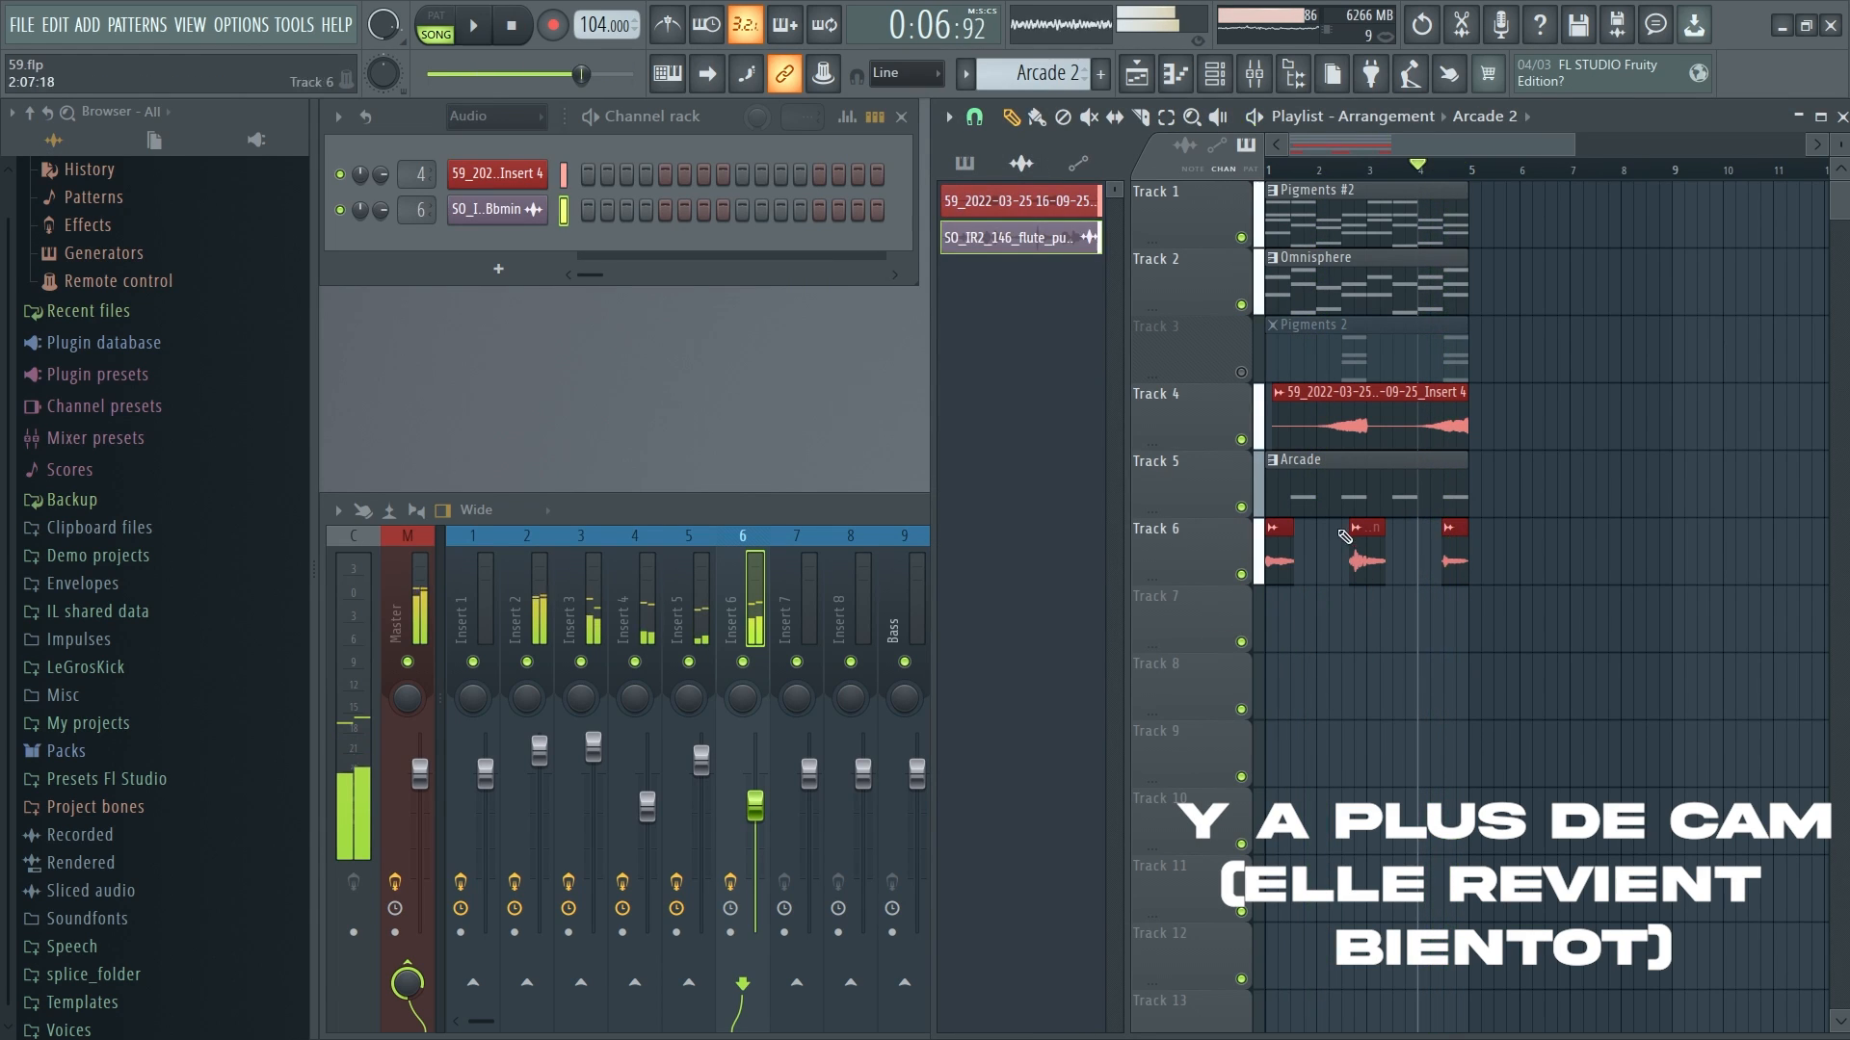
Select the Arcade pattern and expand the Presets Fl Studio folder in the browser
left_click(1351, 484)
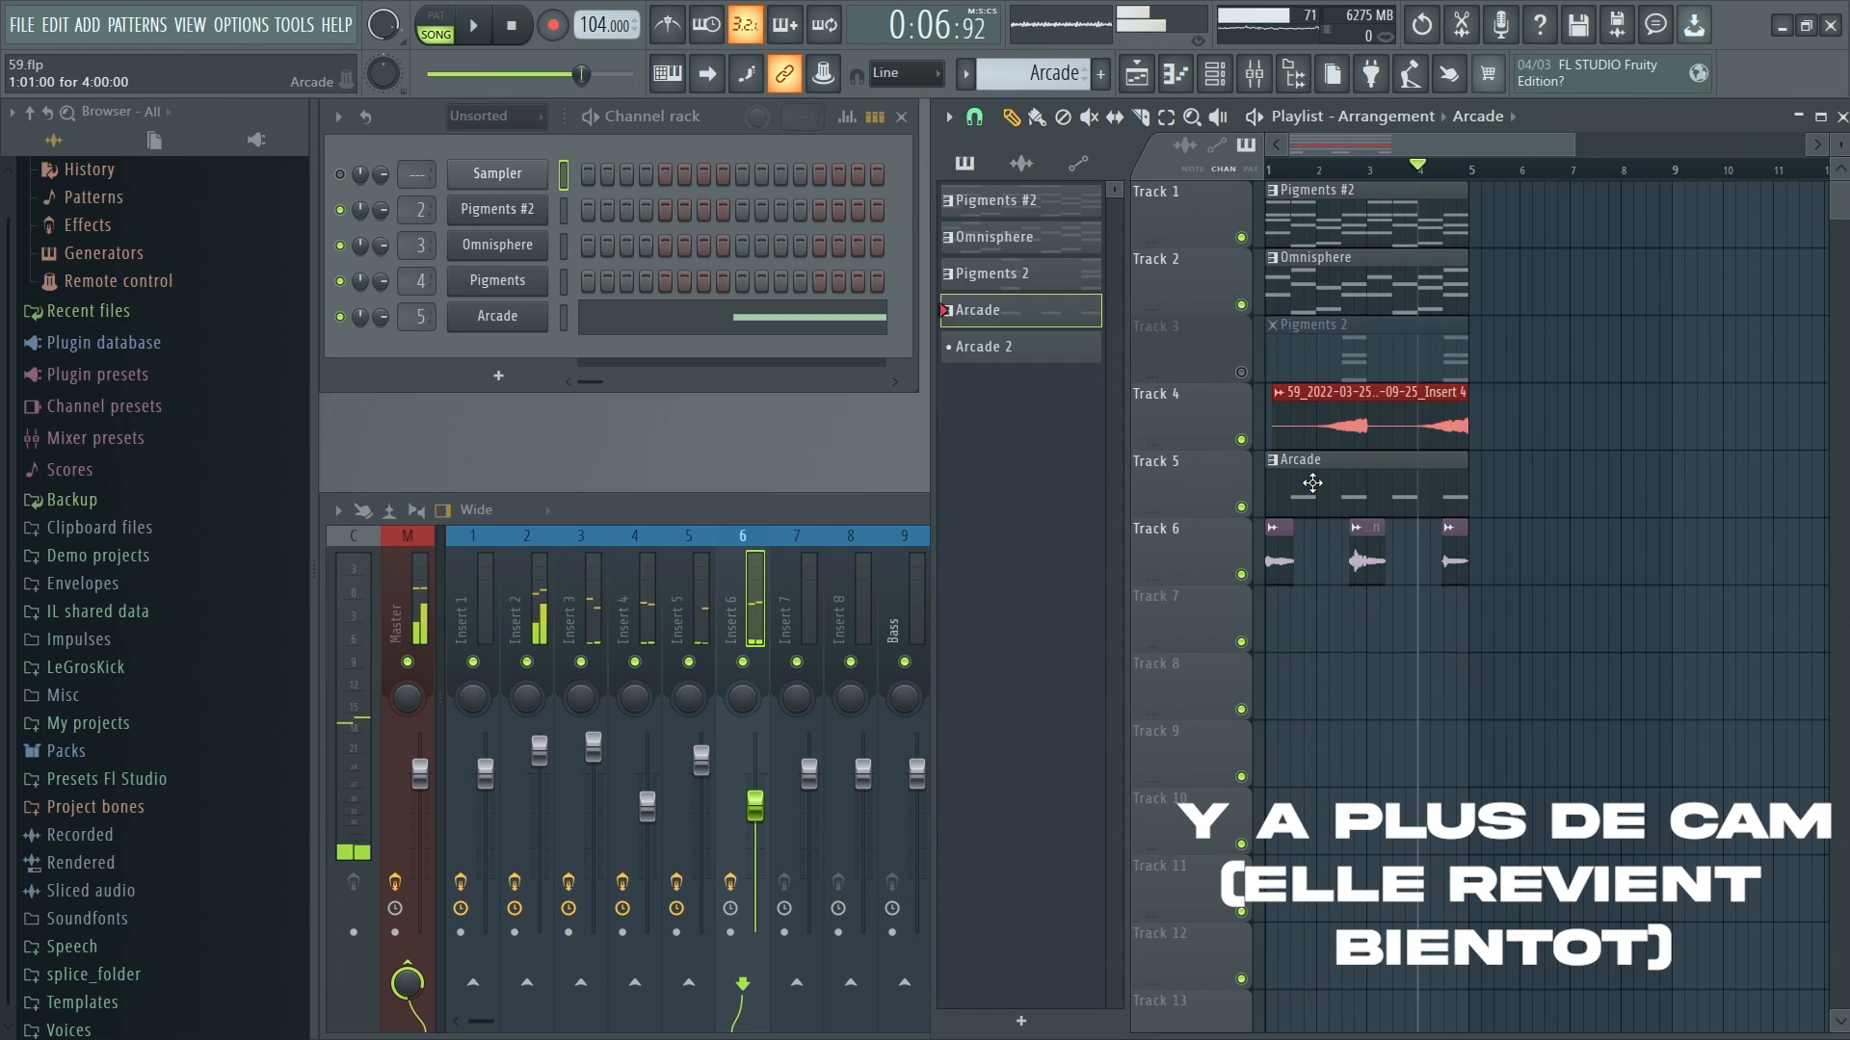
left_click(102, 783)
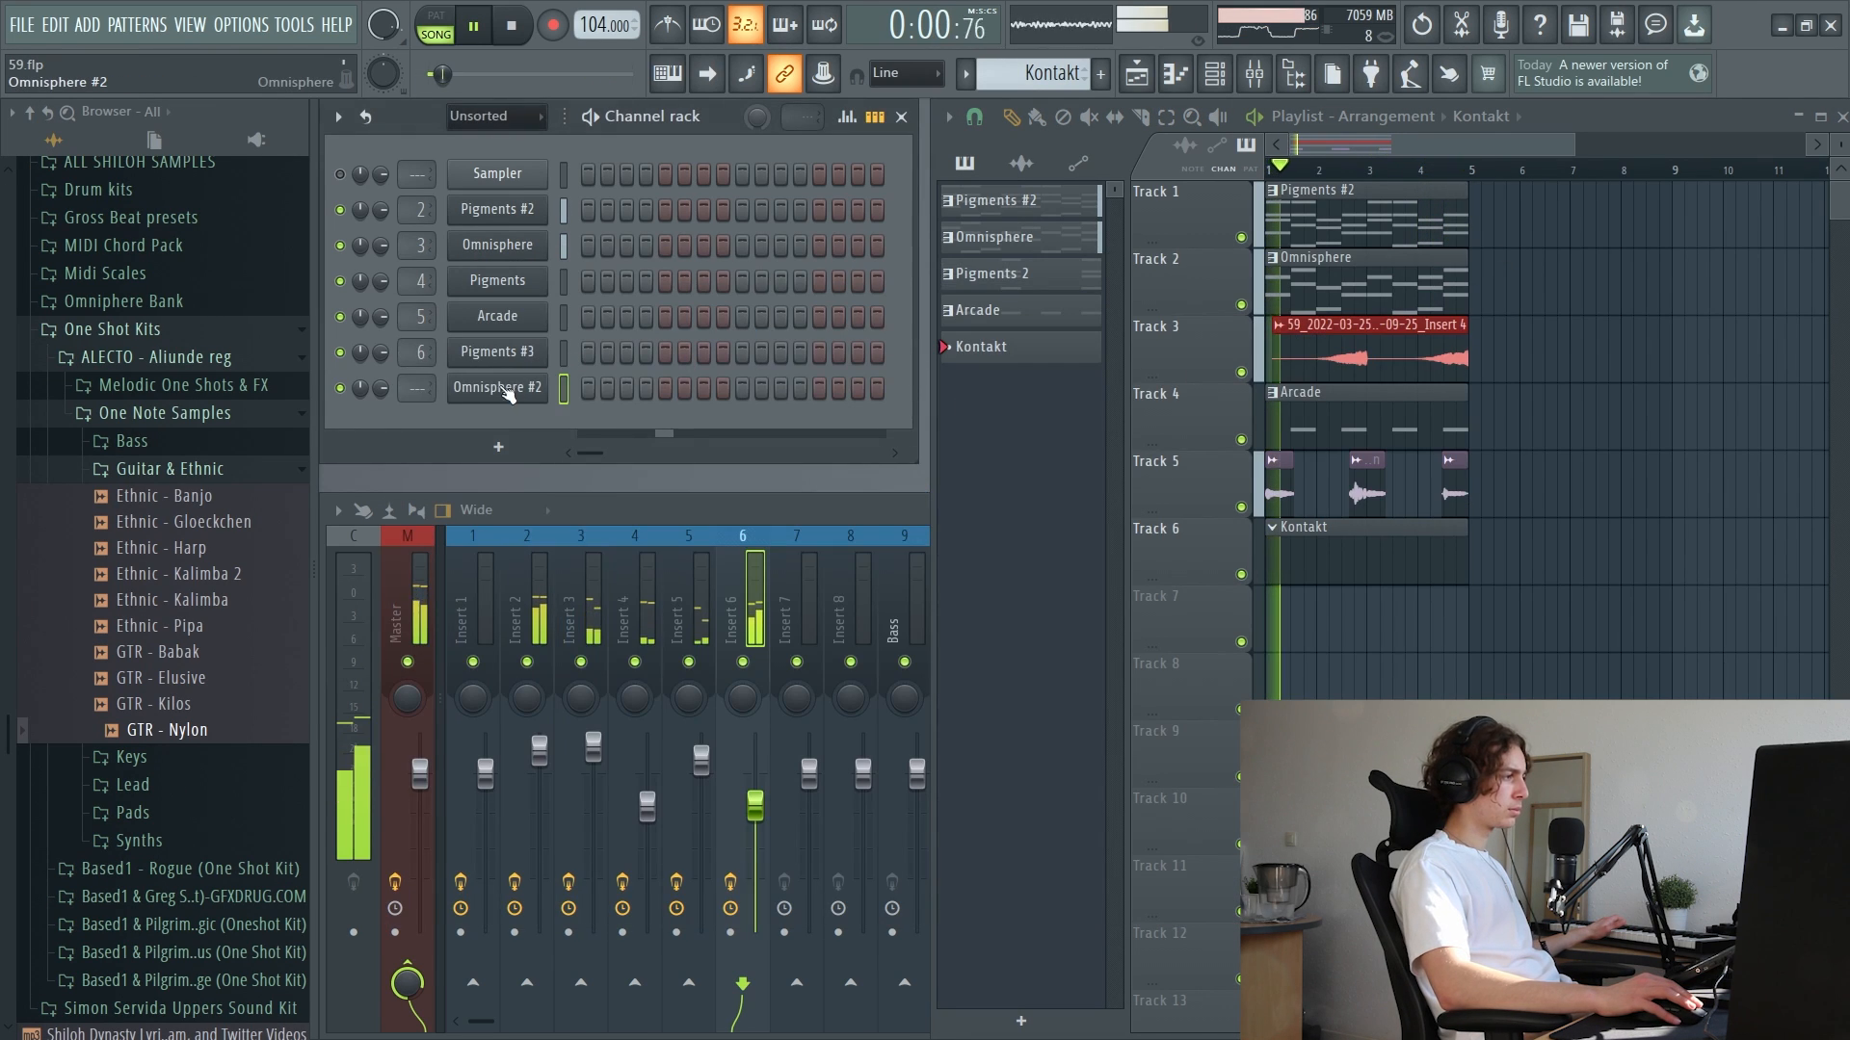
Open the Omnisphere #2 piano roll and try out an extra note in the melody
right_click(508, 394)
left_click(578, 383)
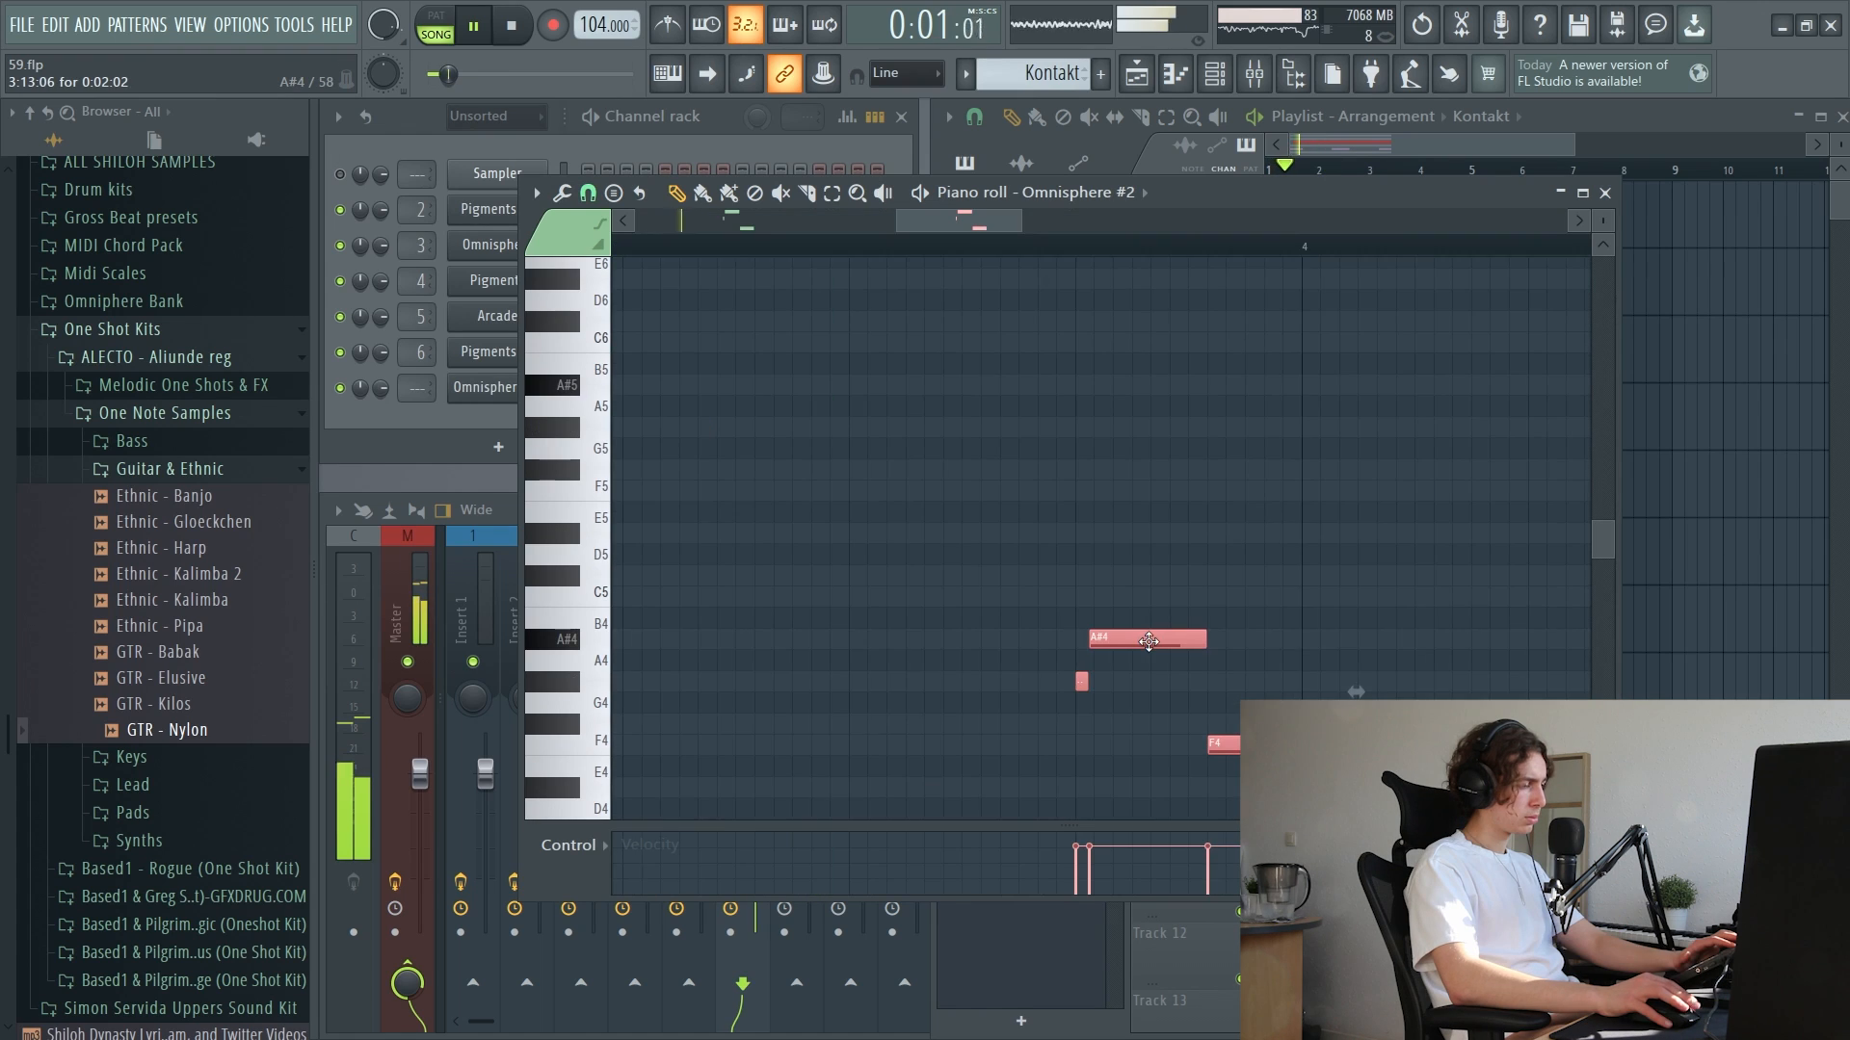
scroll(1149, 647, "down", 5)
left_click(1129, 551)
right_click(1129, 551)
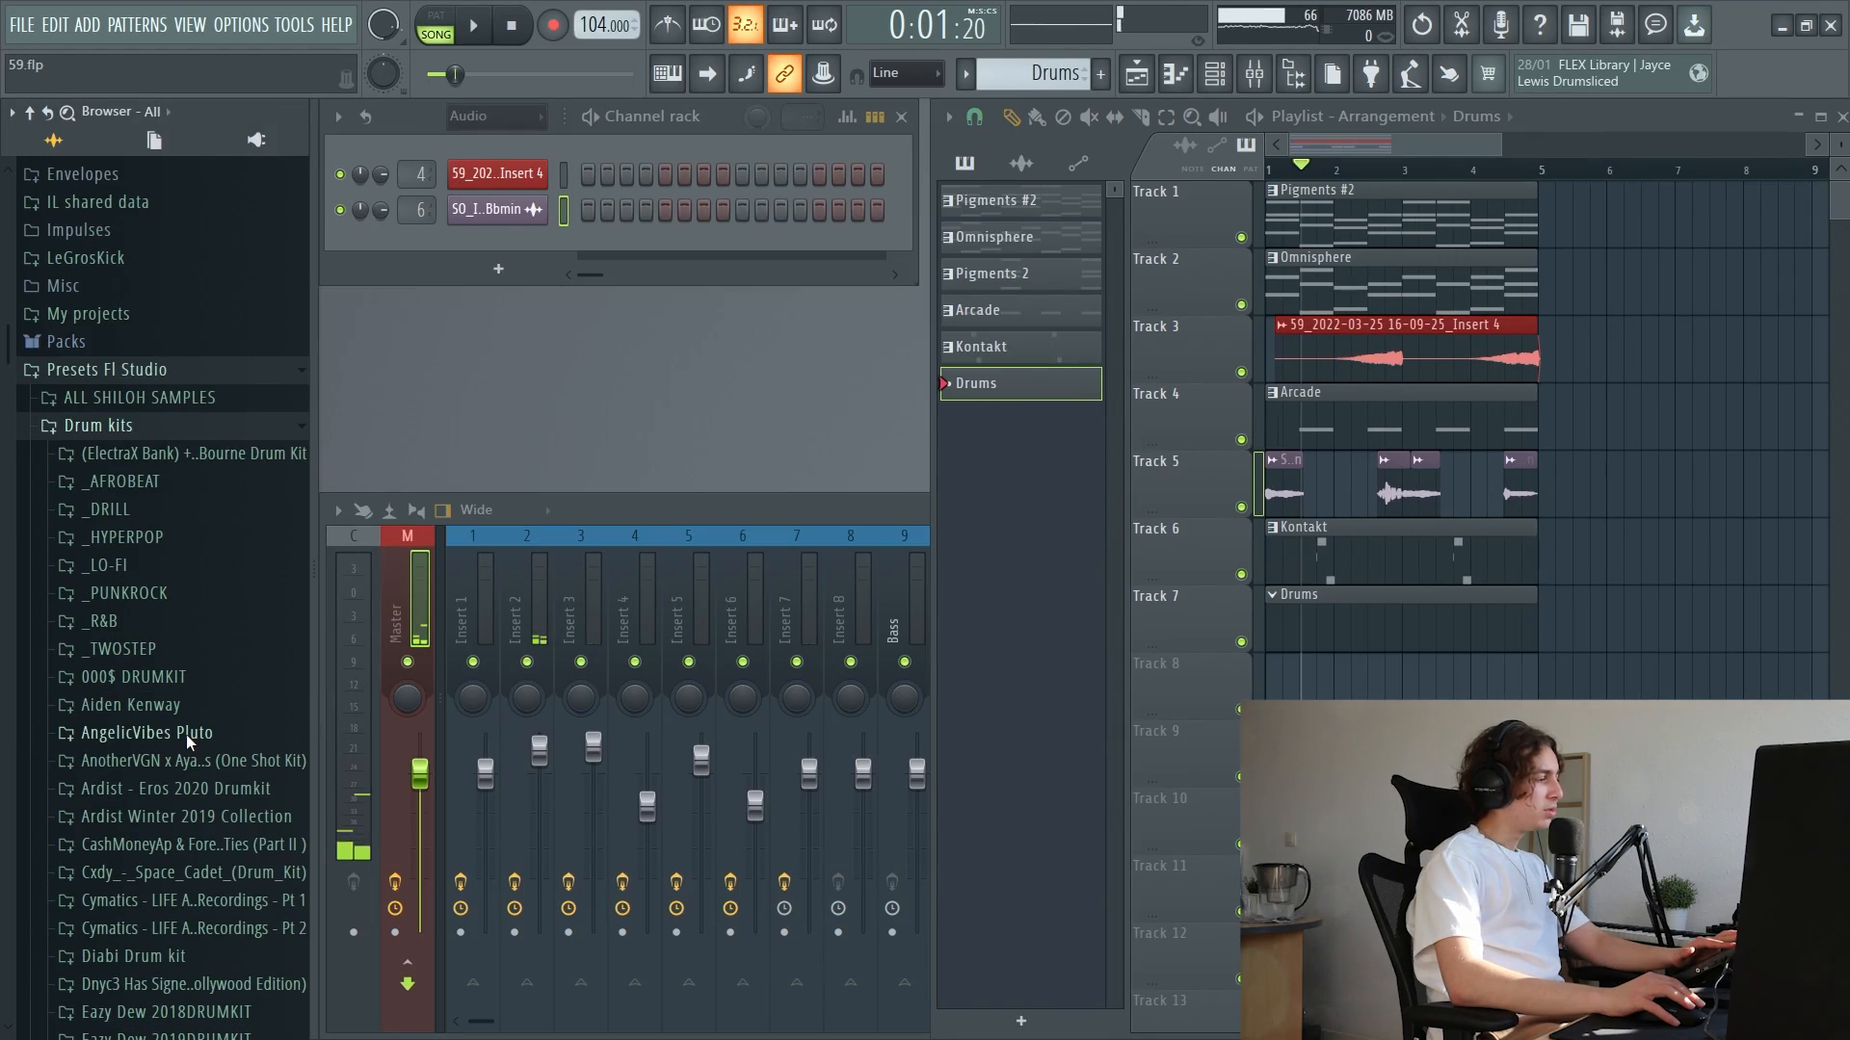
Load the 808 PB sample from SPLIT DRUMKIT's 808 & Bass folder into a new channel and open it in Edison
scroll(187, 734, "down", 5)
scroll(189, 751, "down", 7)
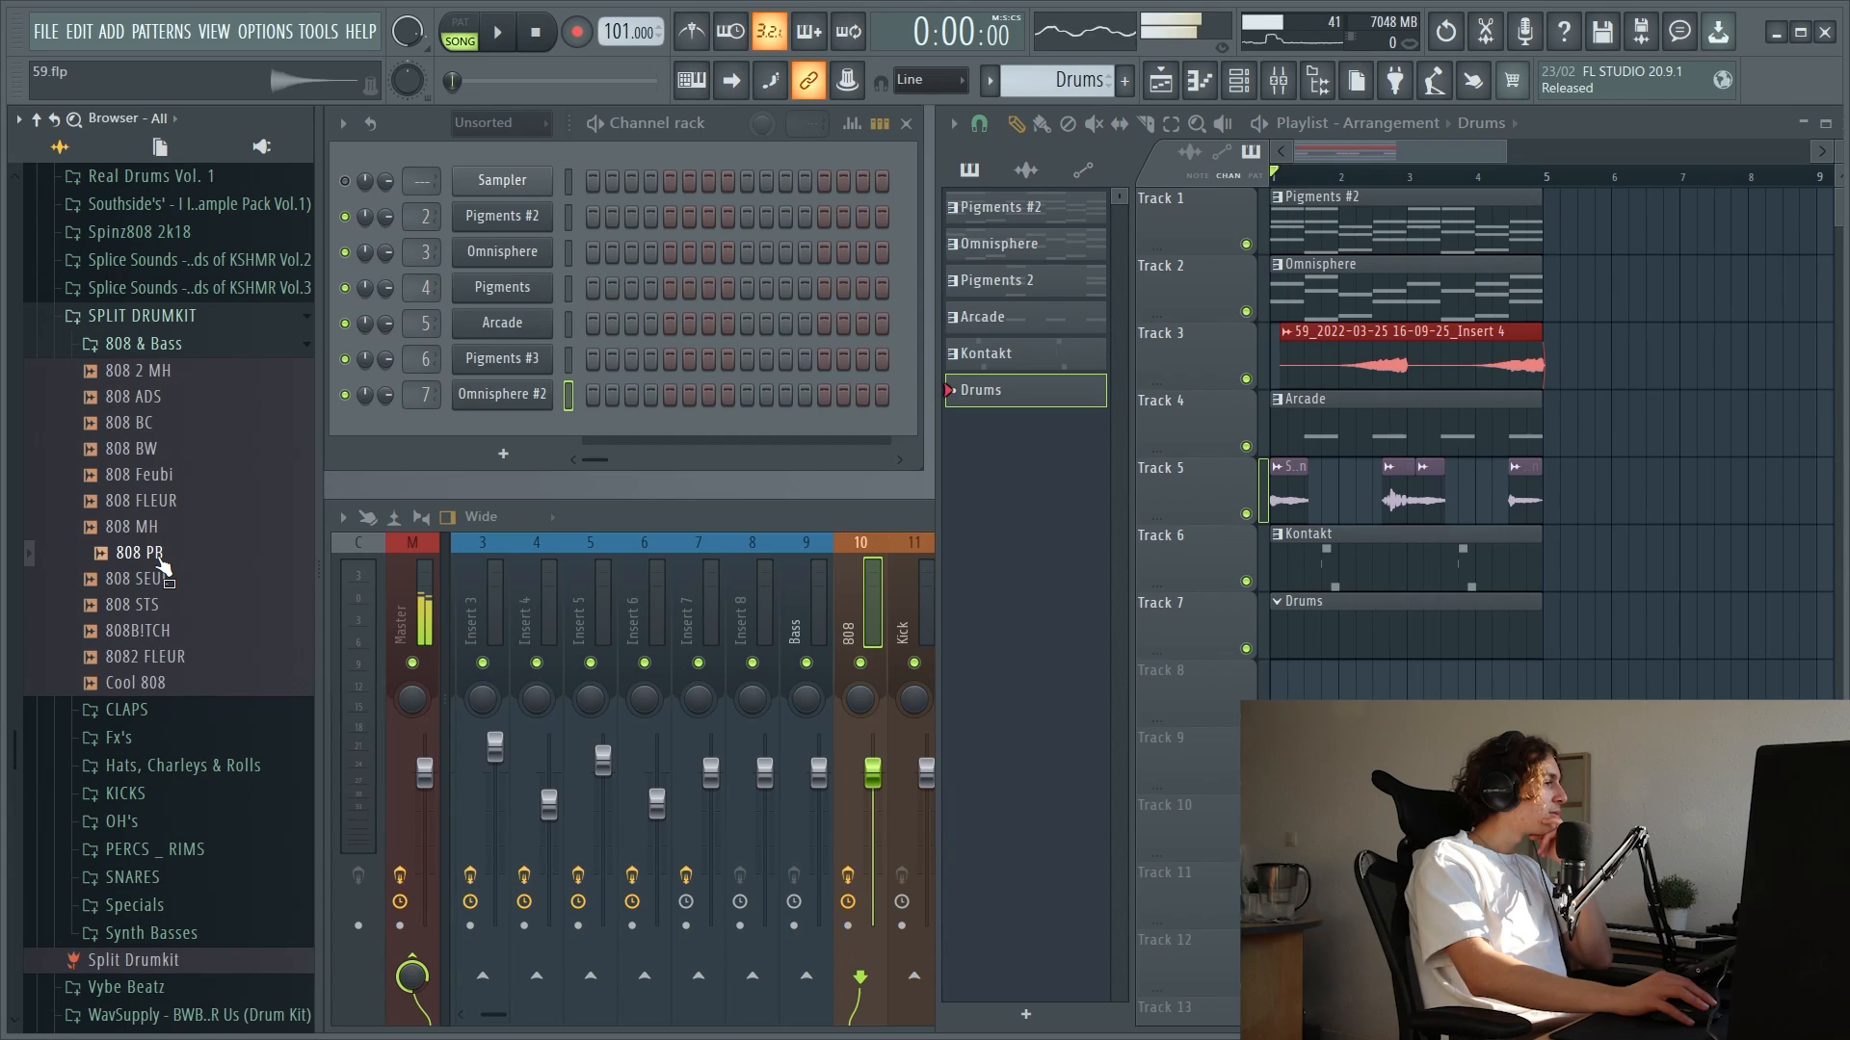
left_click_drag(475, 438, 476, 436)
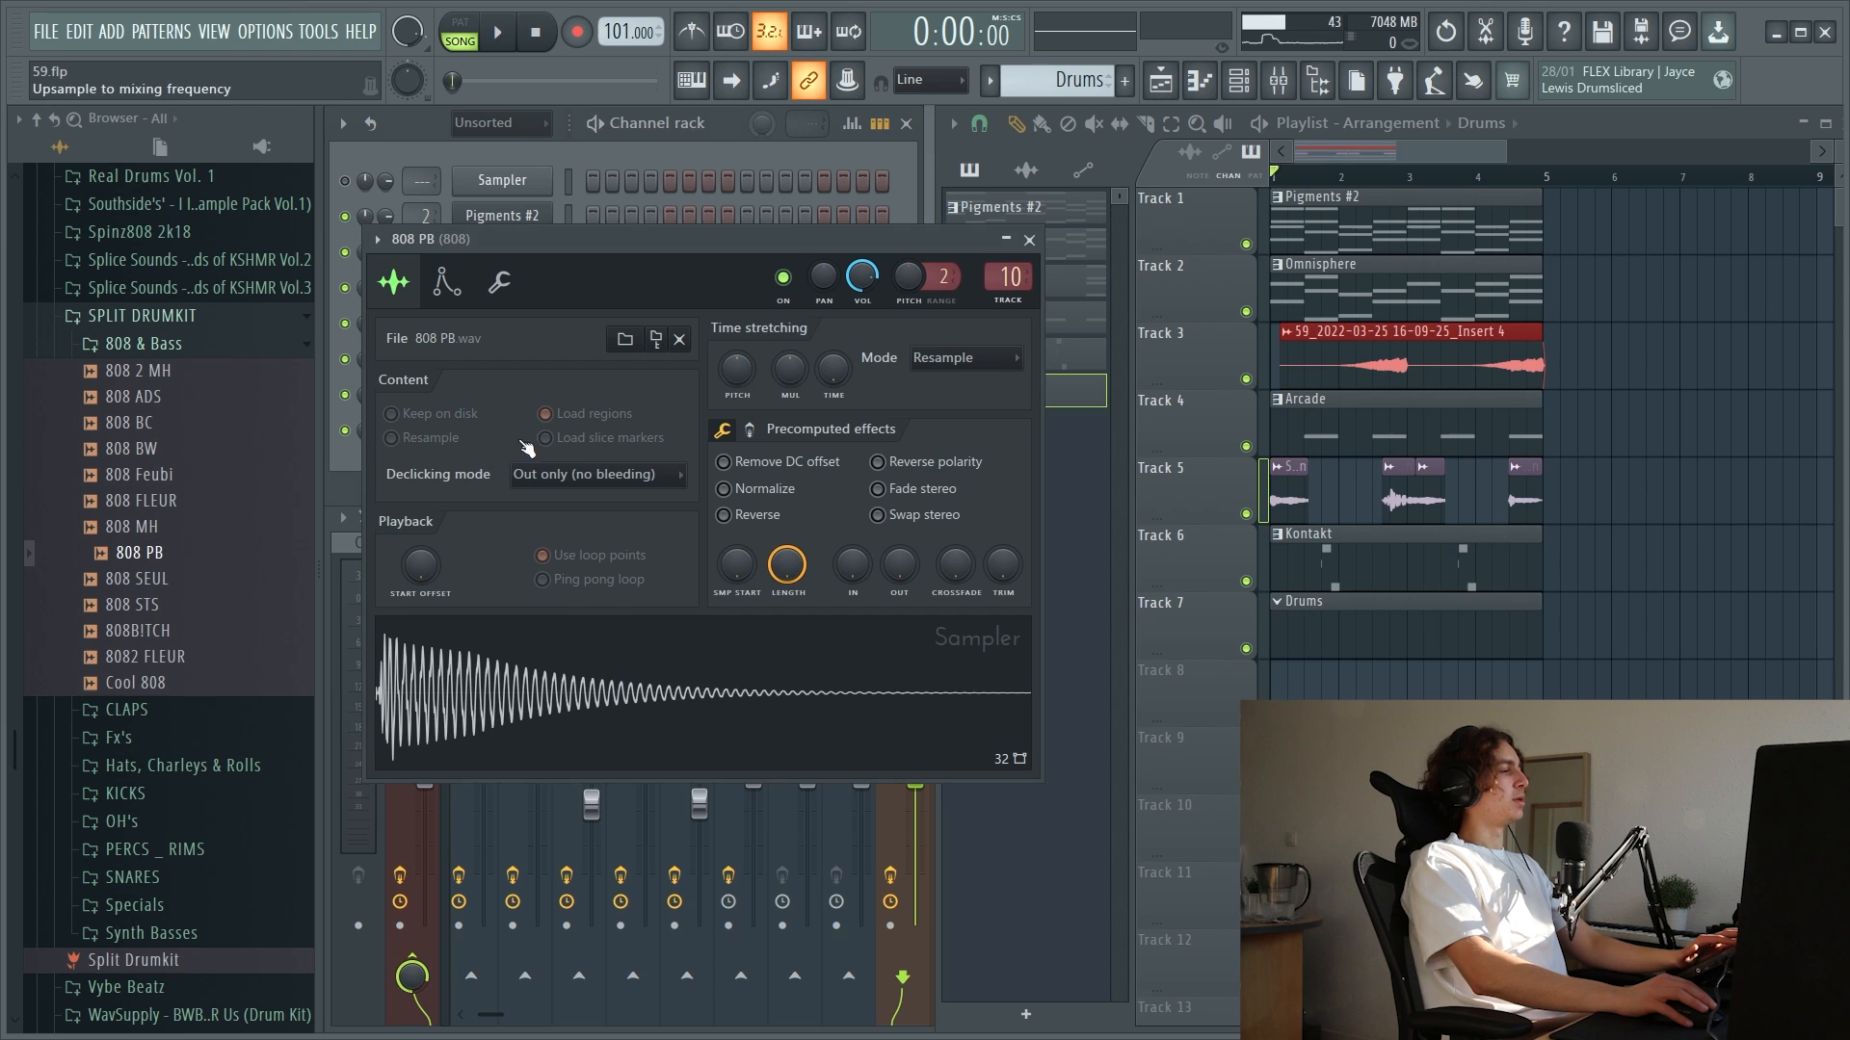
right_click(666, 668)
left_click(750, 772)
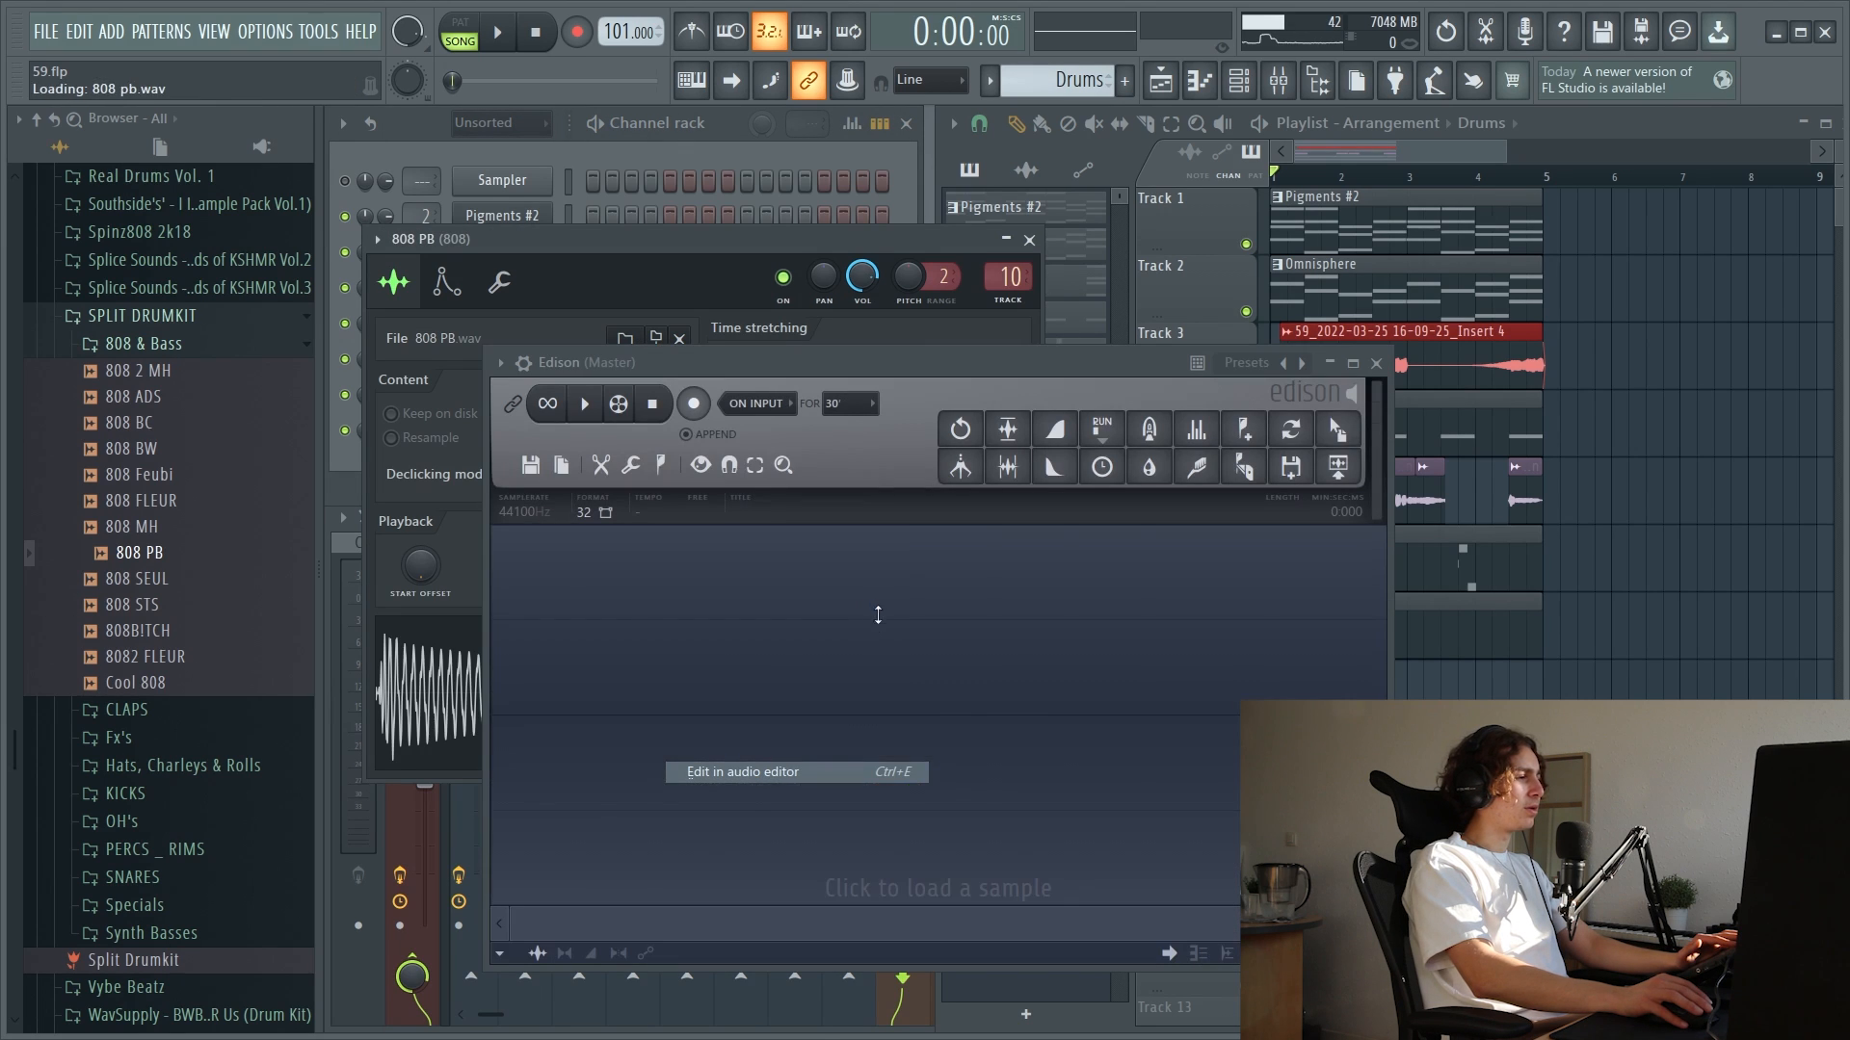
Detect the pitch regions of the 808 SEUL sample in Edison and check the channel's envelope and root note settings
right_click(909, 665)
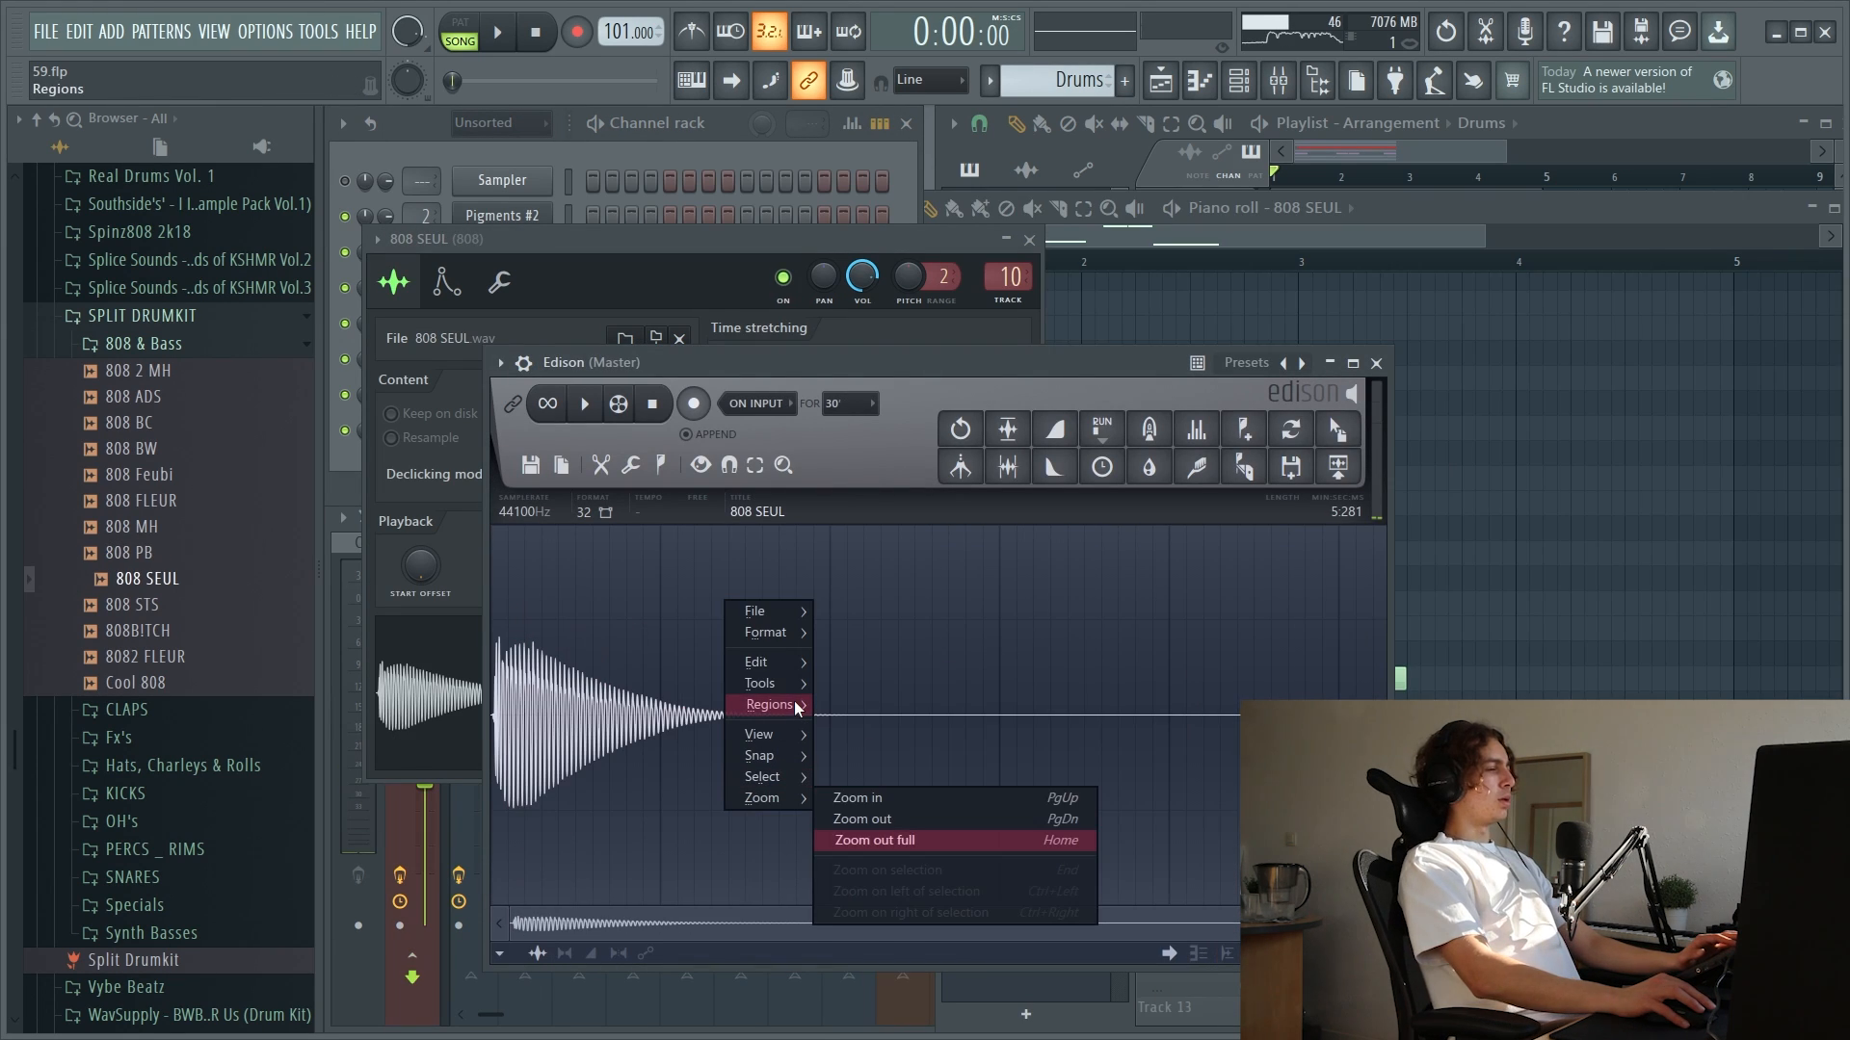
mouse_move(770, 704)
left_click(893, 960)
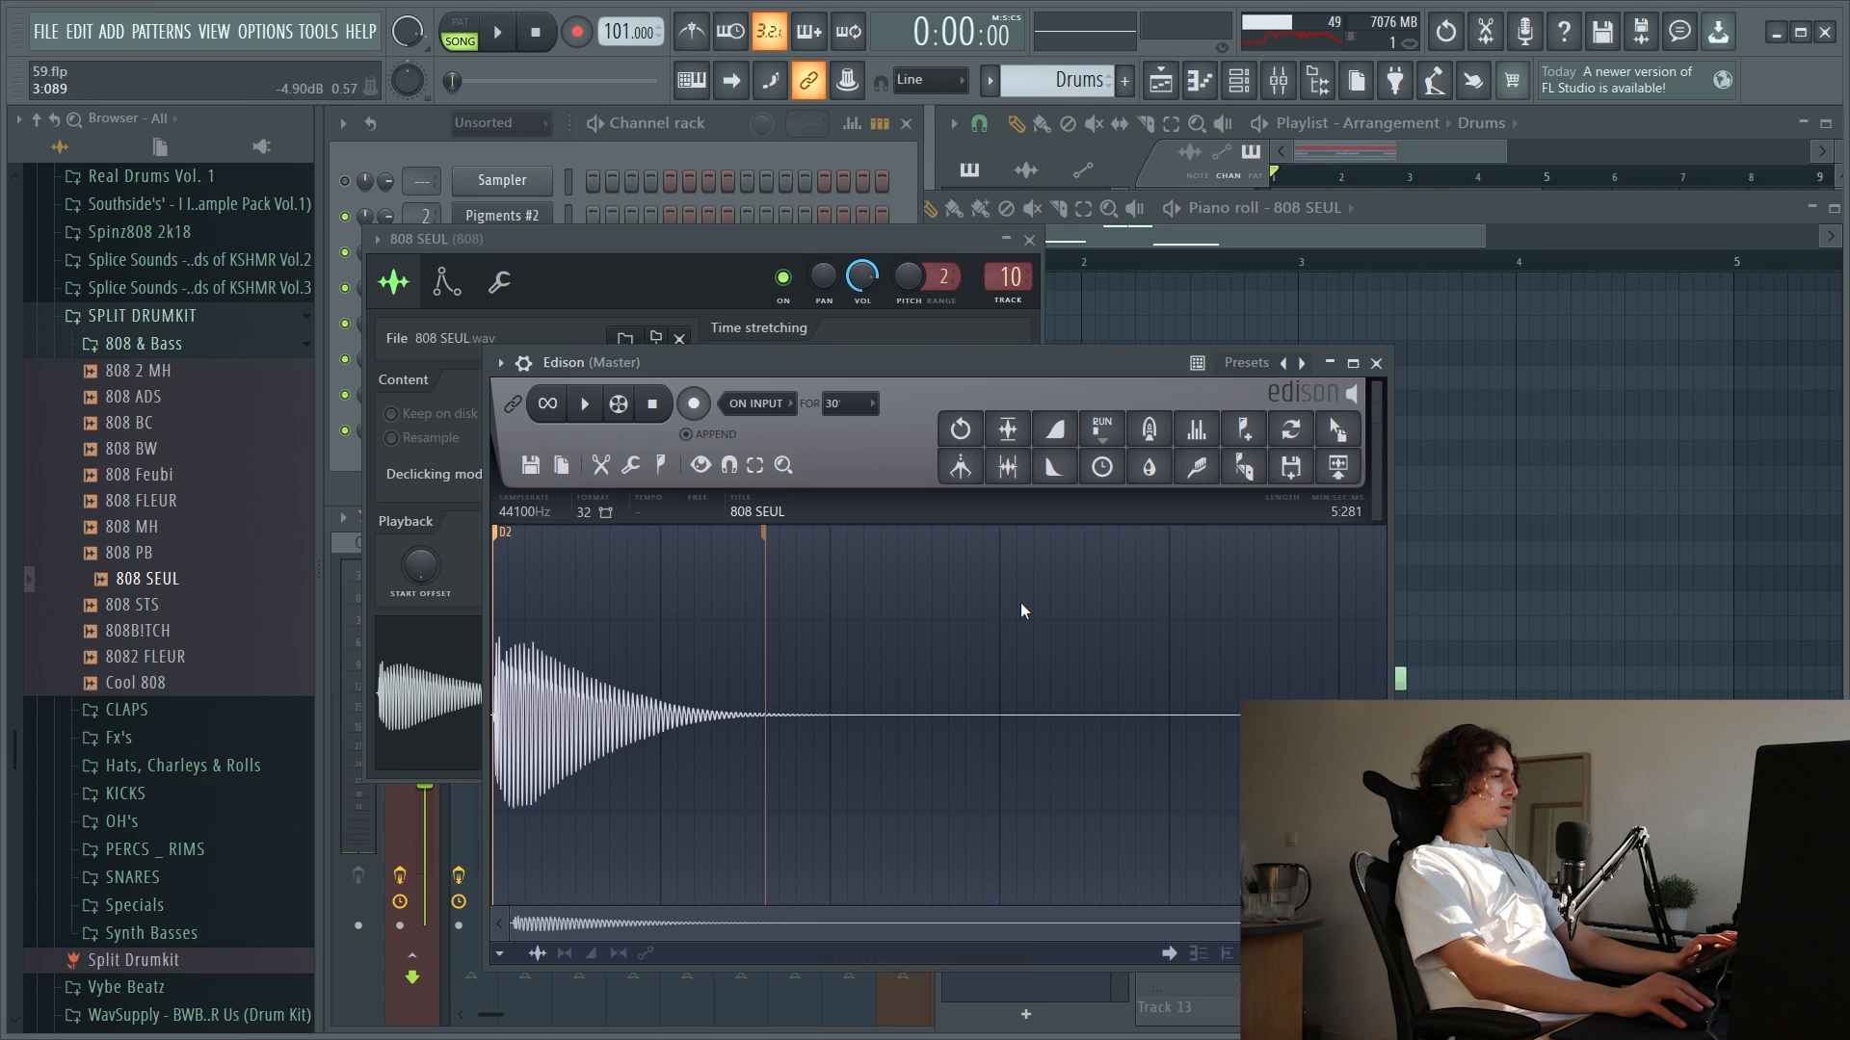
left_click(1375, 363)
left_click(445, 283)
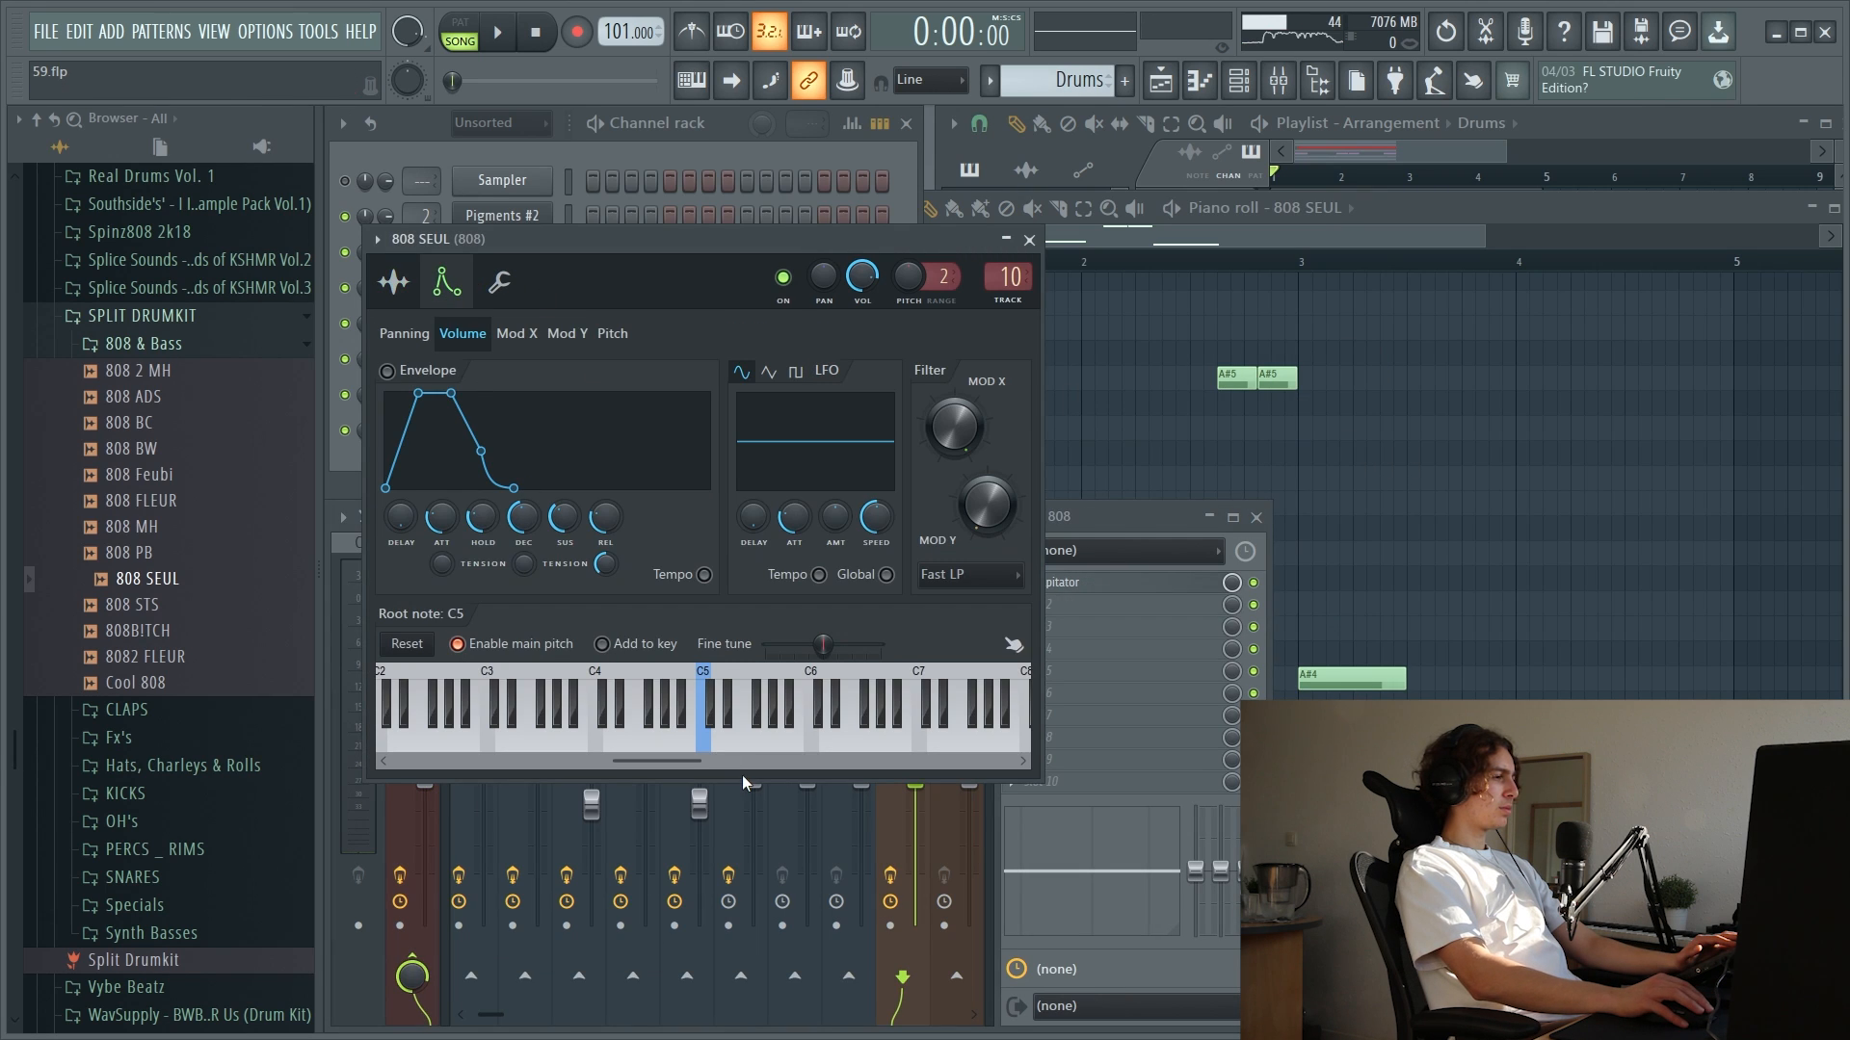
left_click(1028, 240)
Play the arrangement with Decapitator on the 808 and add a short F5 note at bar 3 in the 808 SEUL piano roll
left_click(495, 38)
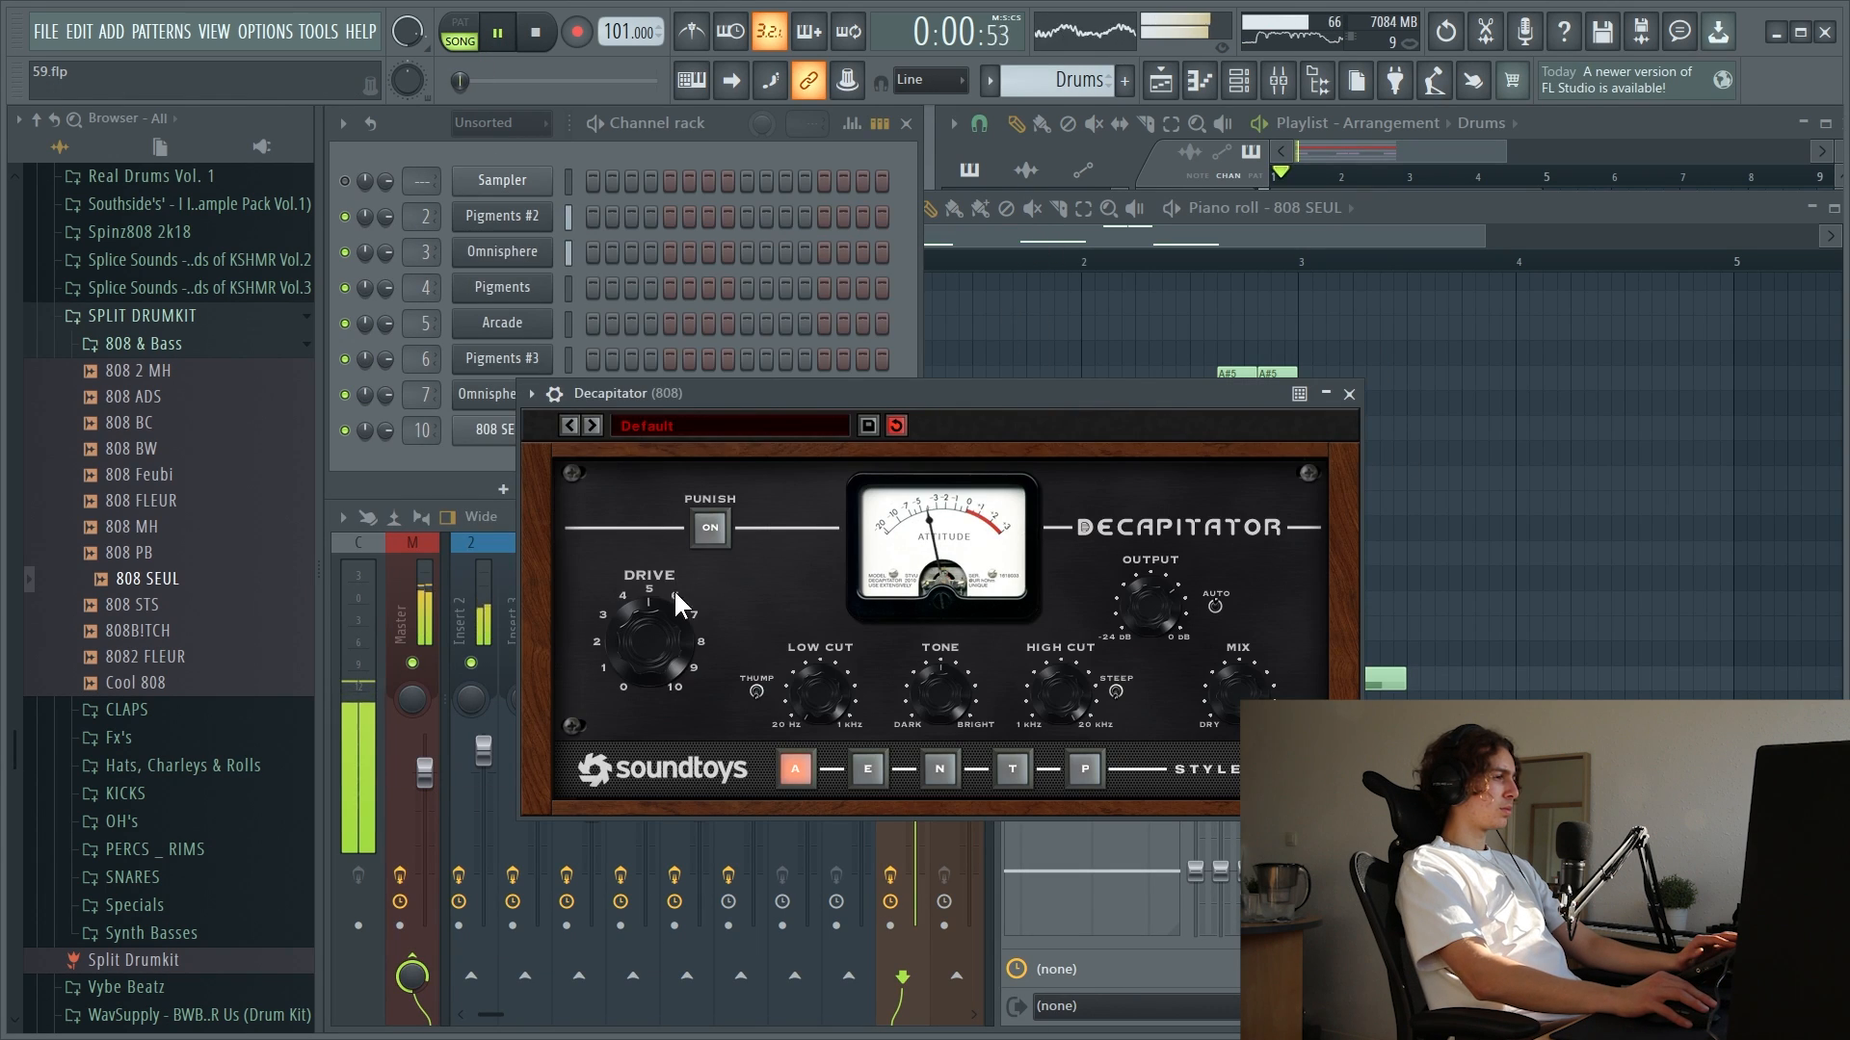
left_click(1349, 394)
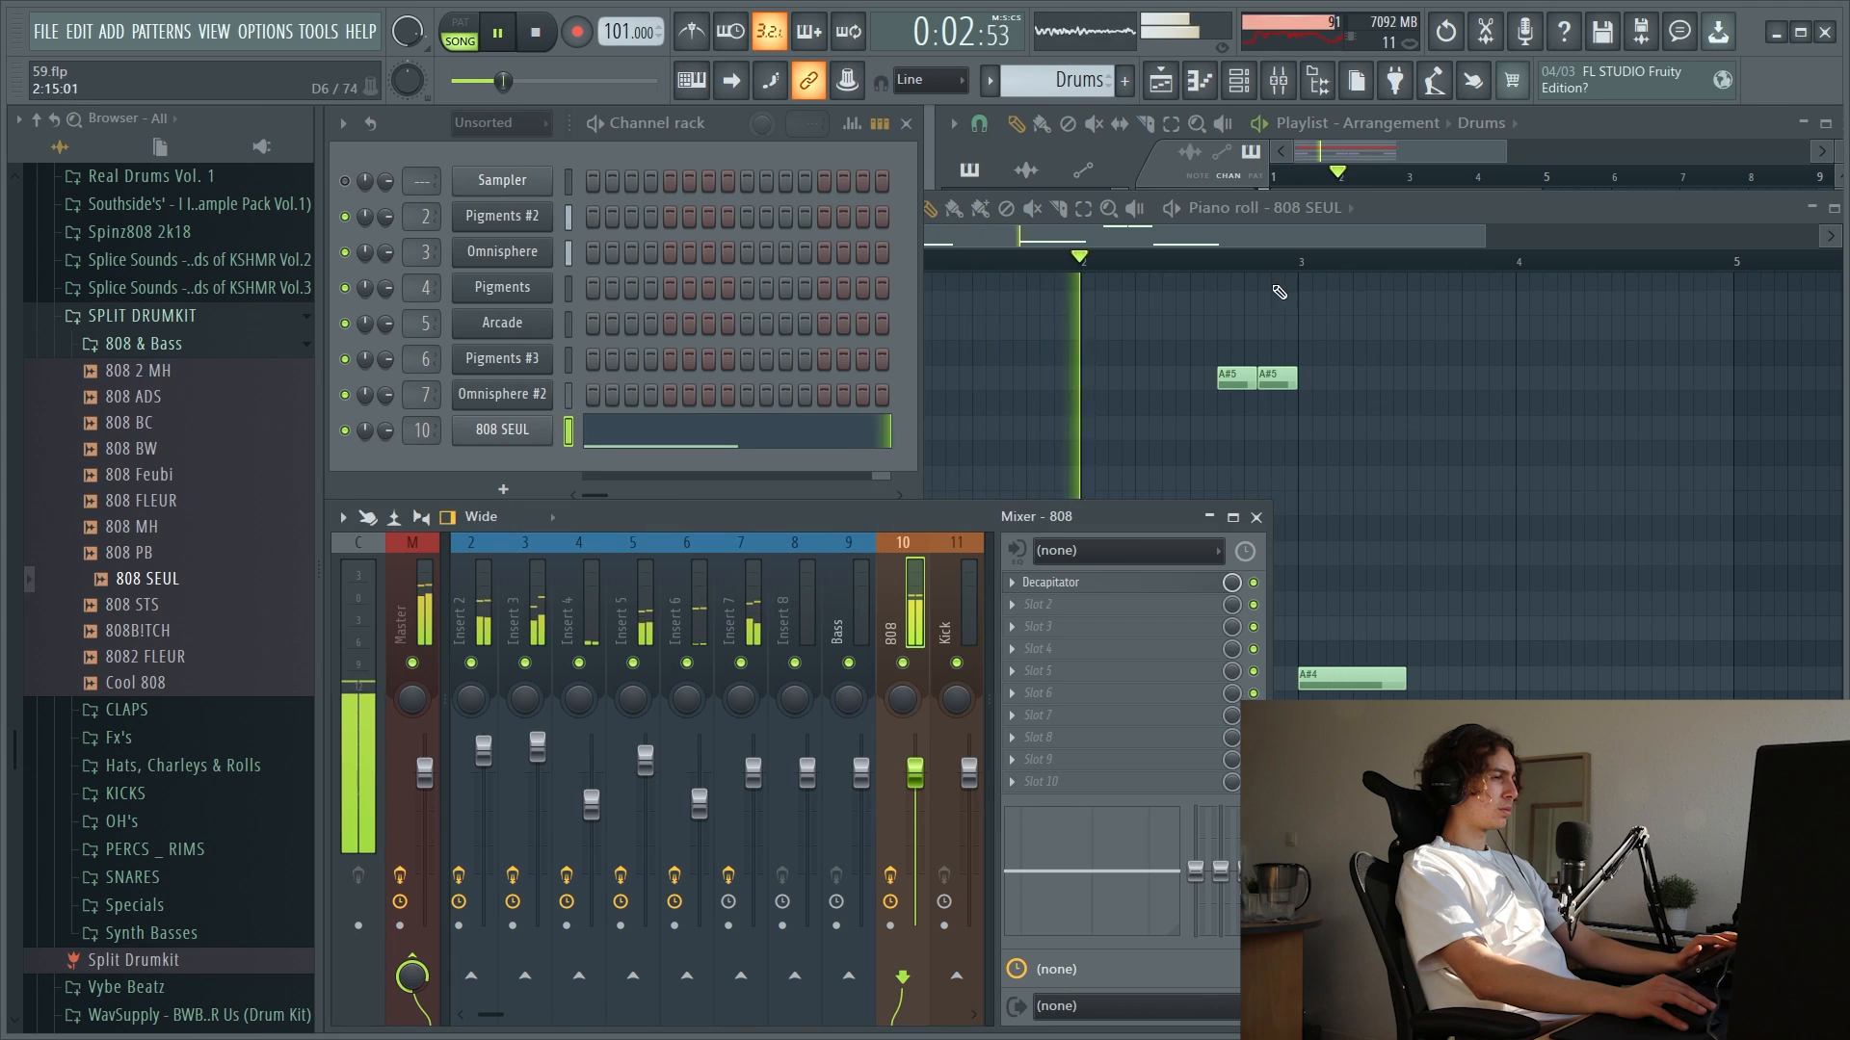
left_click(1363, 453)
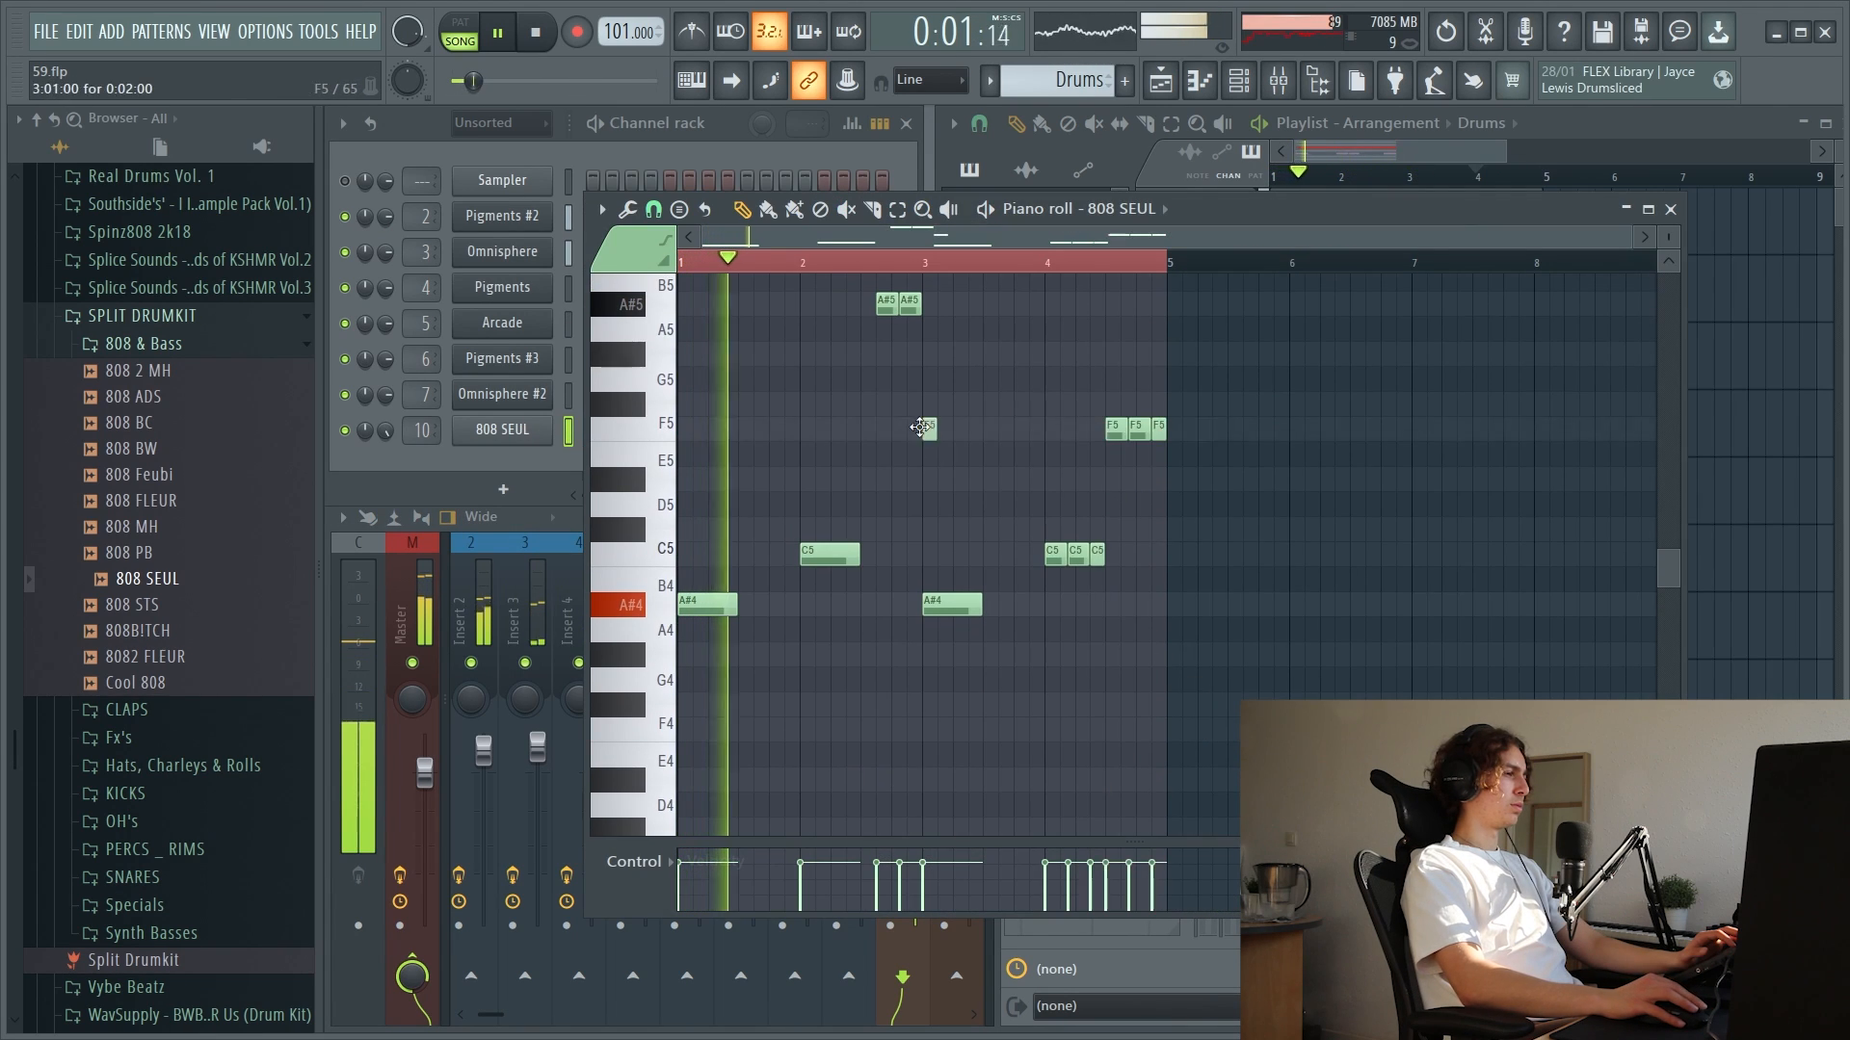
left_click(1670, 209)
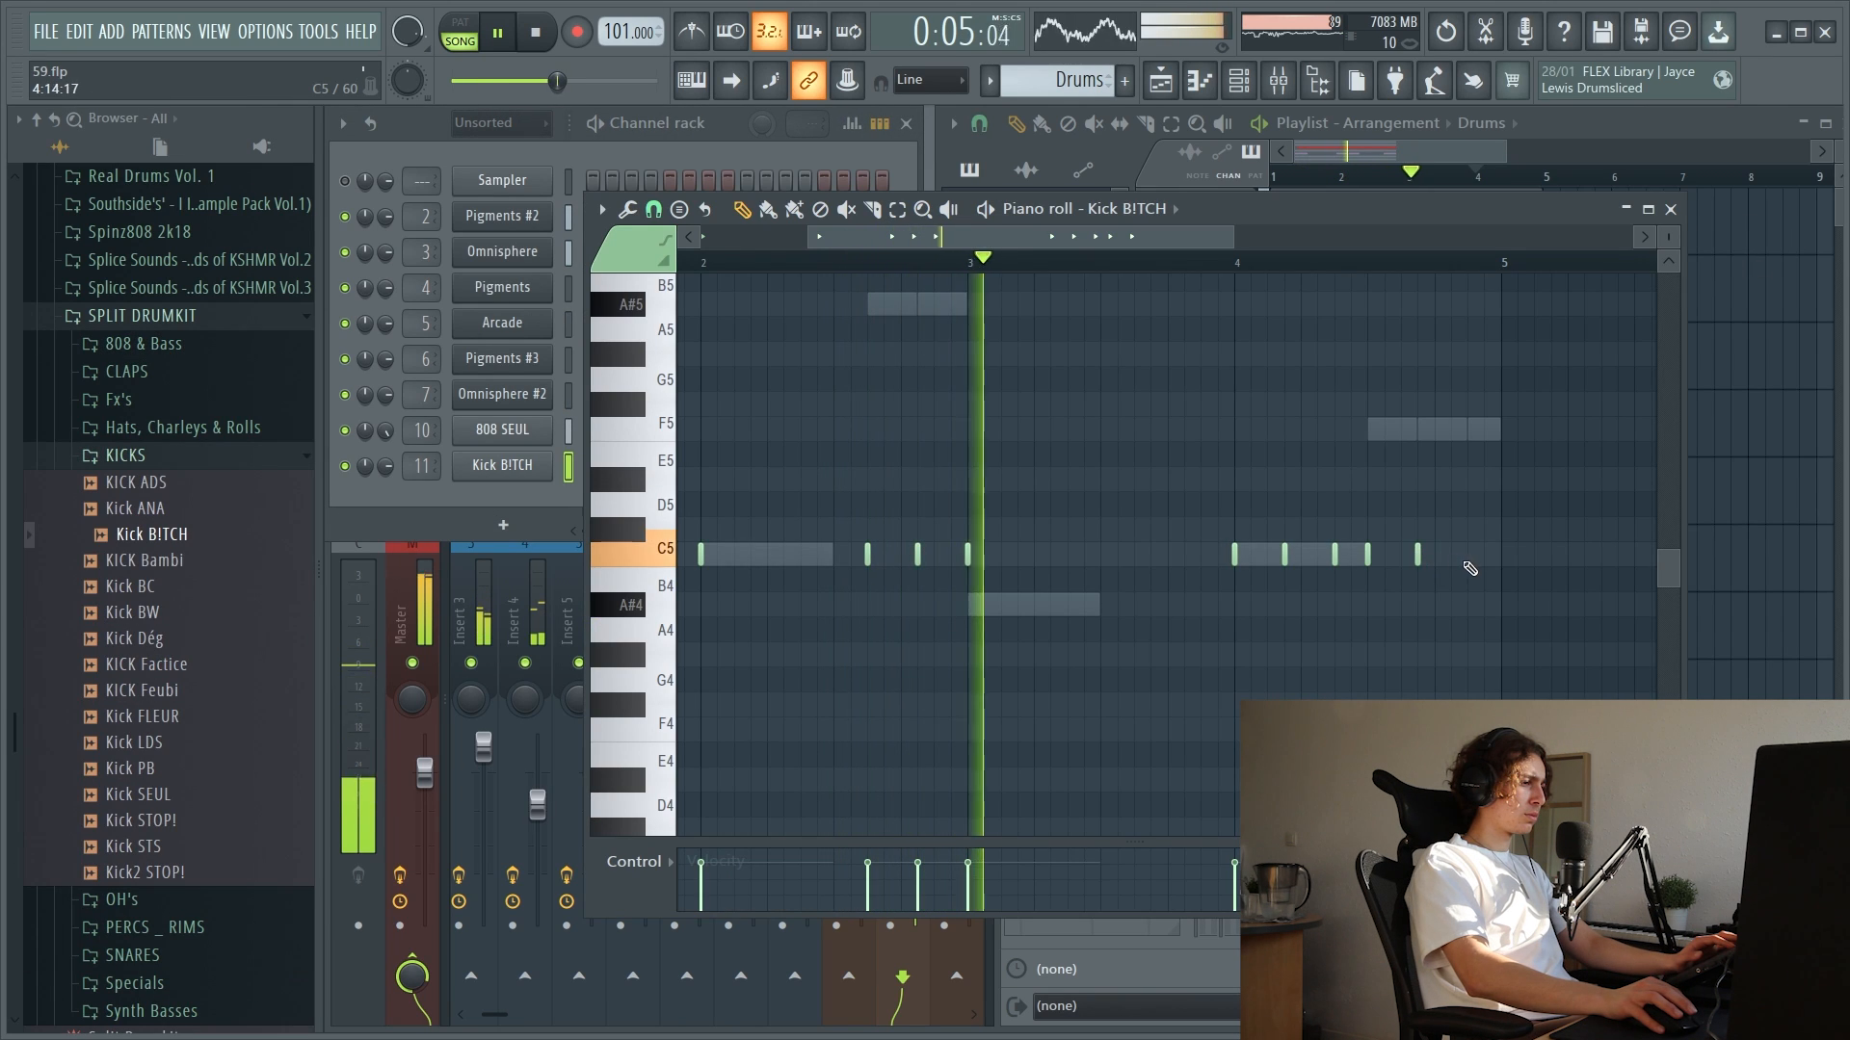
Close the Kick B!TCH piano roll and switch the browser from SPLIT DRUMKIT's KICKS folder to its SNARES folder
left_click(1669, 209)
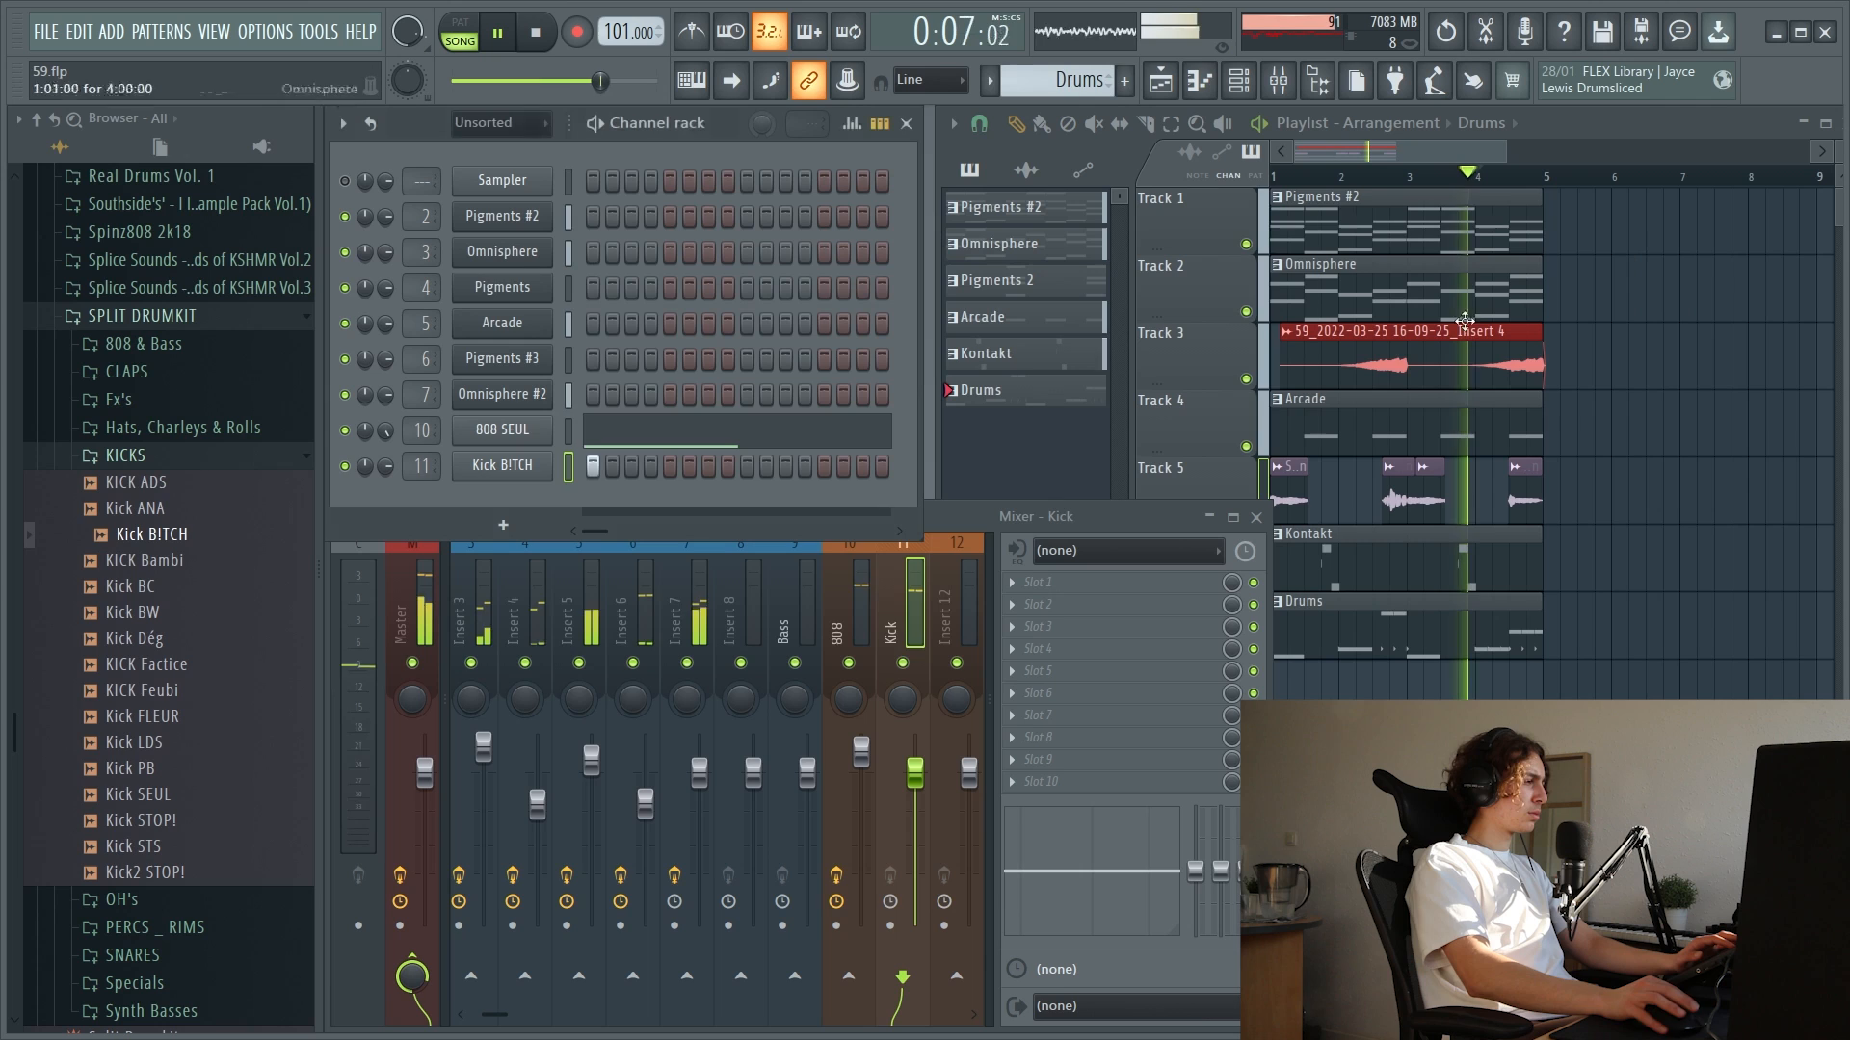
left_click(182, 462)
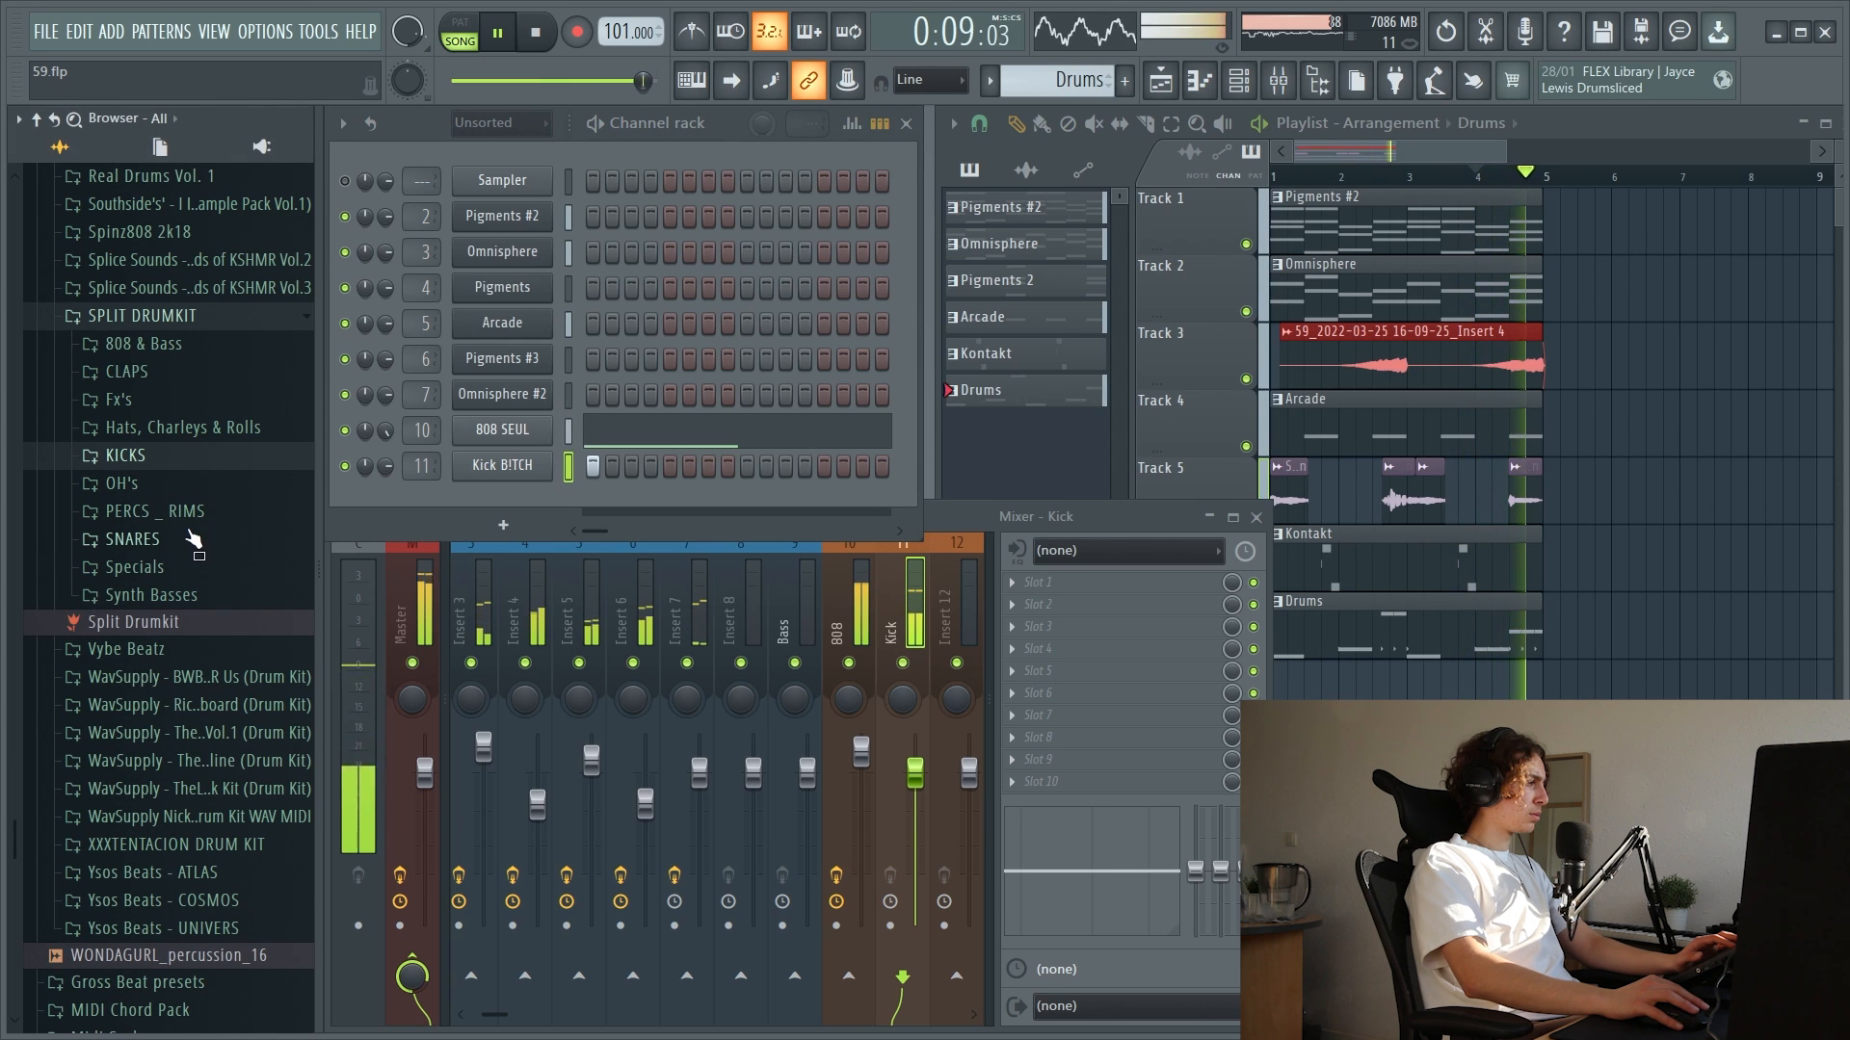
left_click(180, 546)
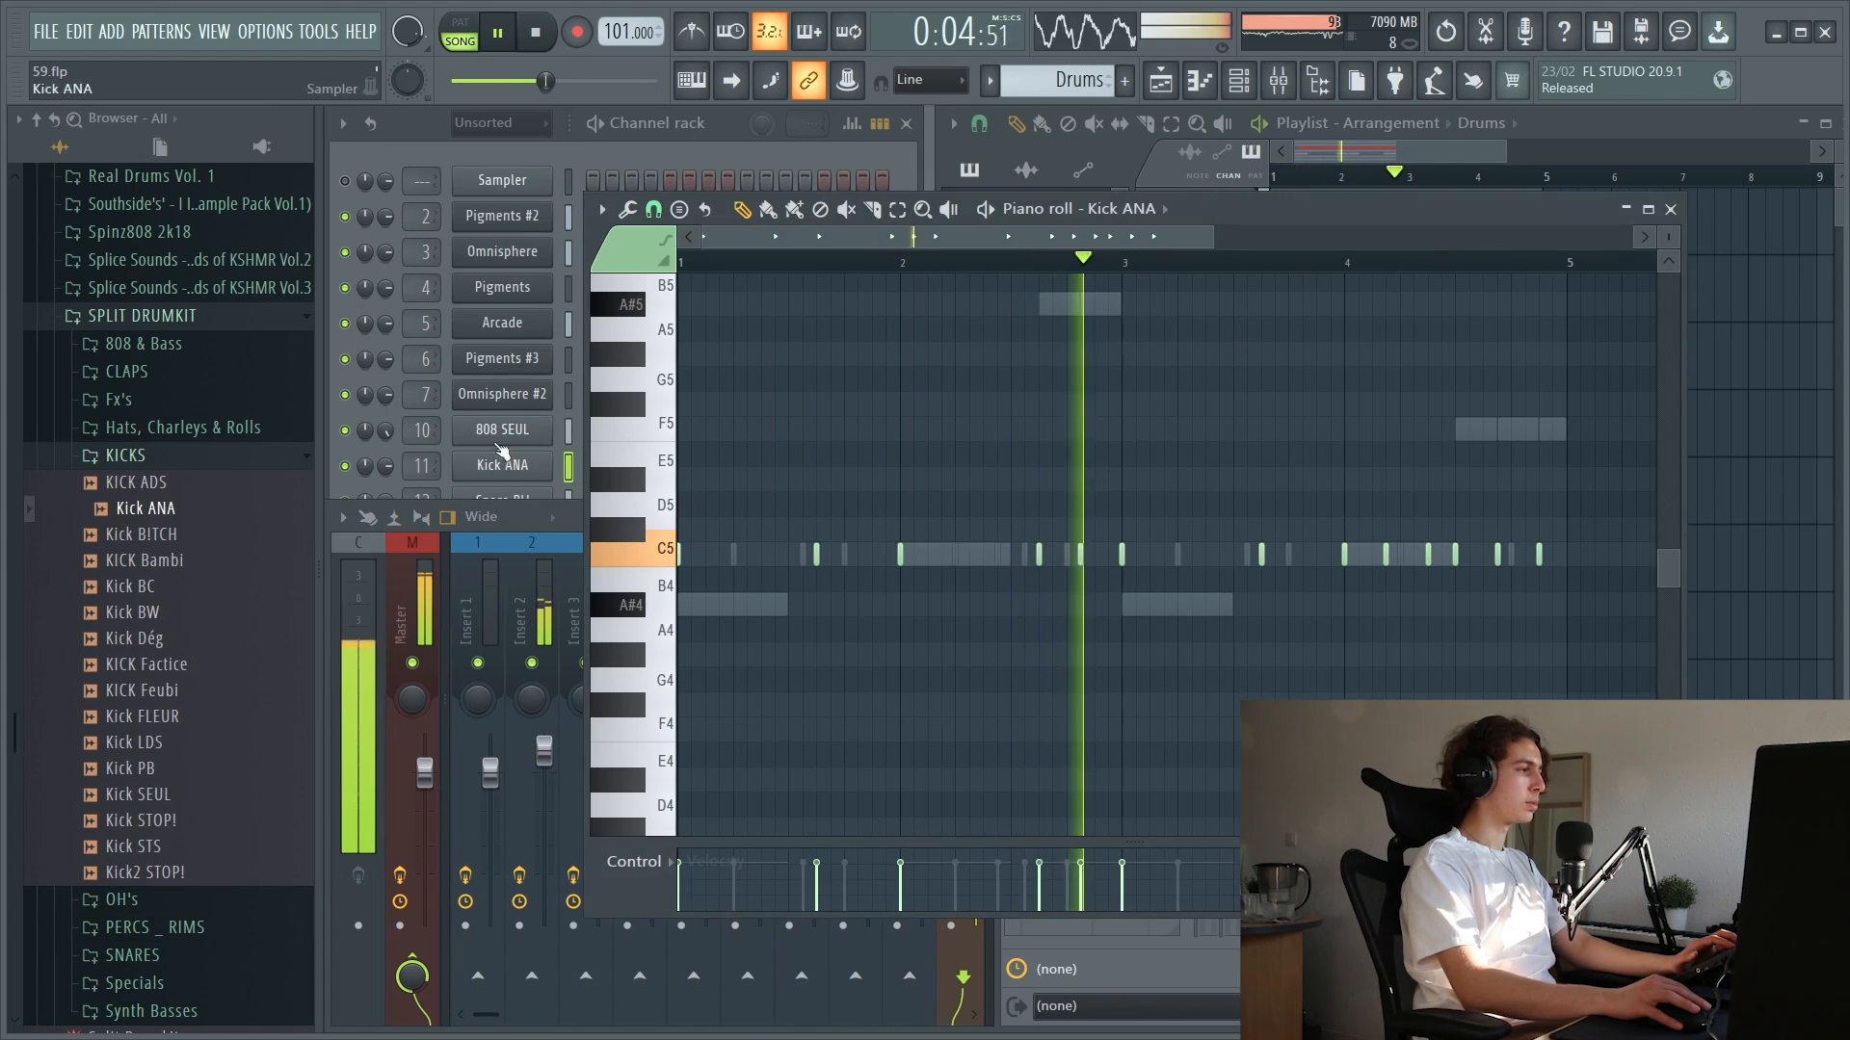
Open SPLIT DRUMKIT's Hats, Charleys & Rolls folder, preview the hat samples and load Hat MH into a new channel
left_click(422, 135)
left_click(169, 463)
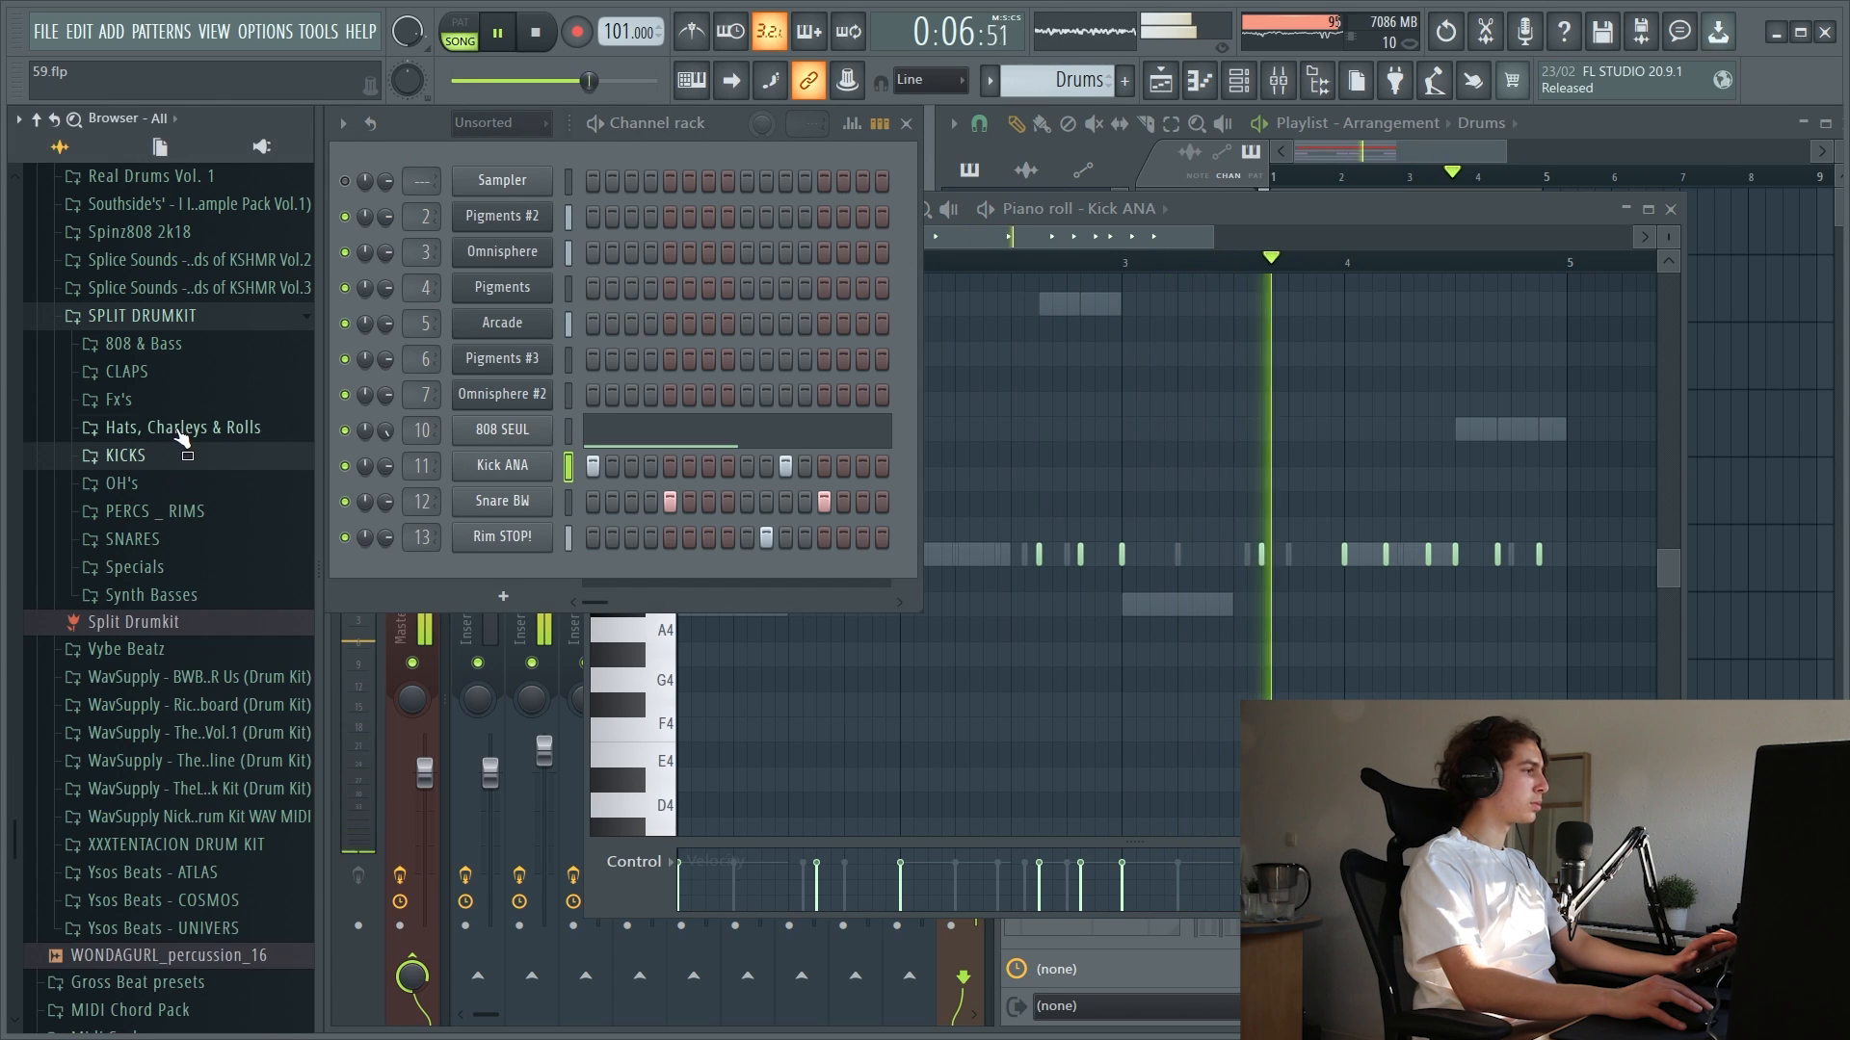
left_click(182, 433)
left_click_drag(164, 535, 173, 505)
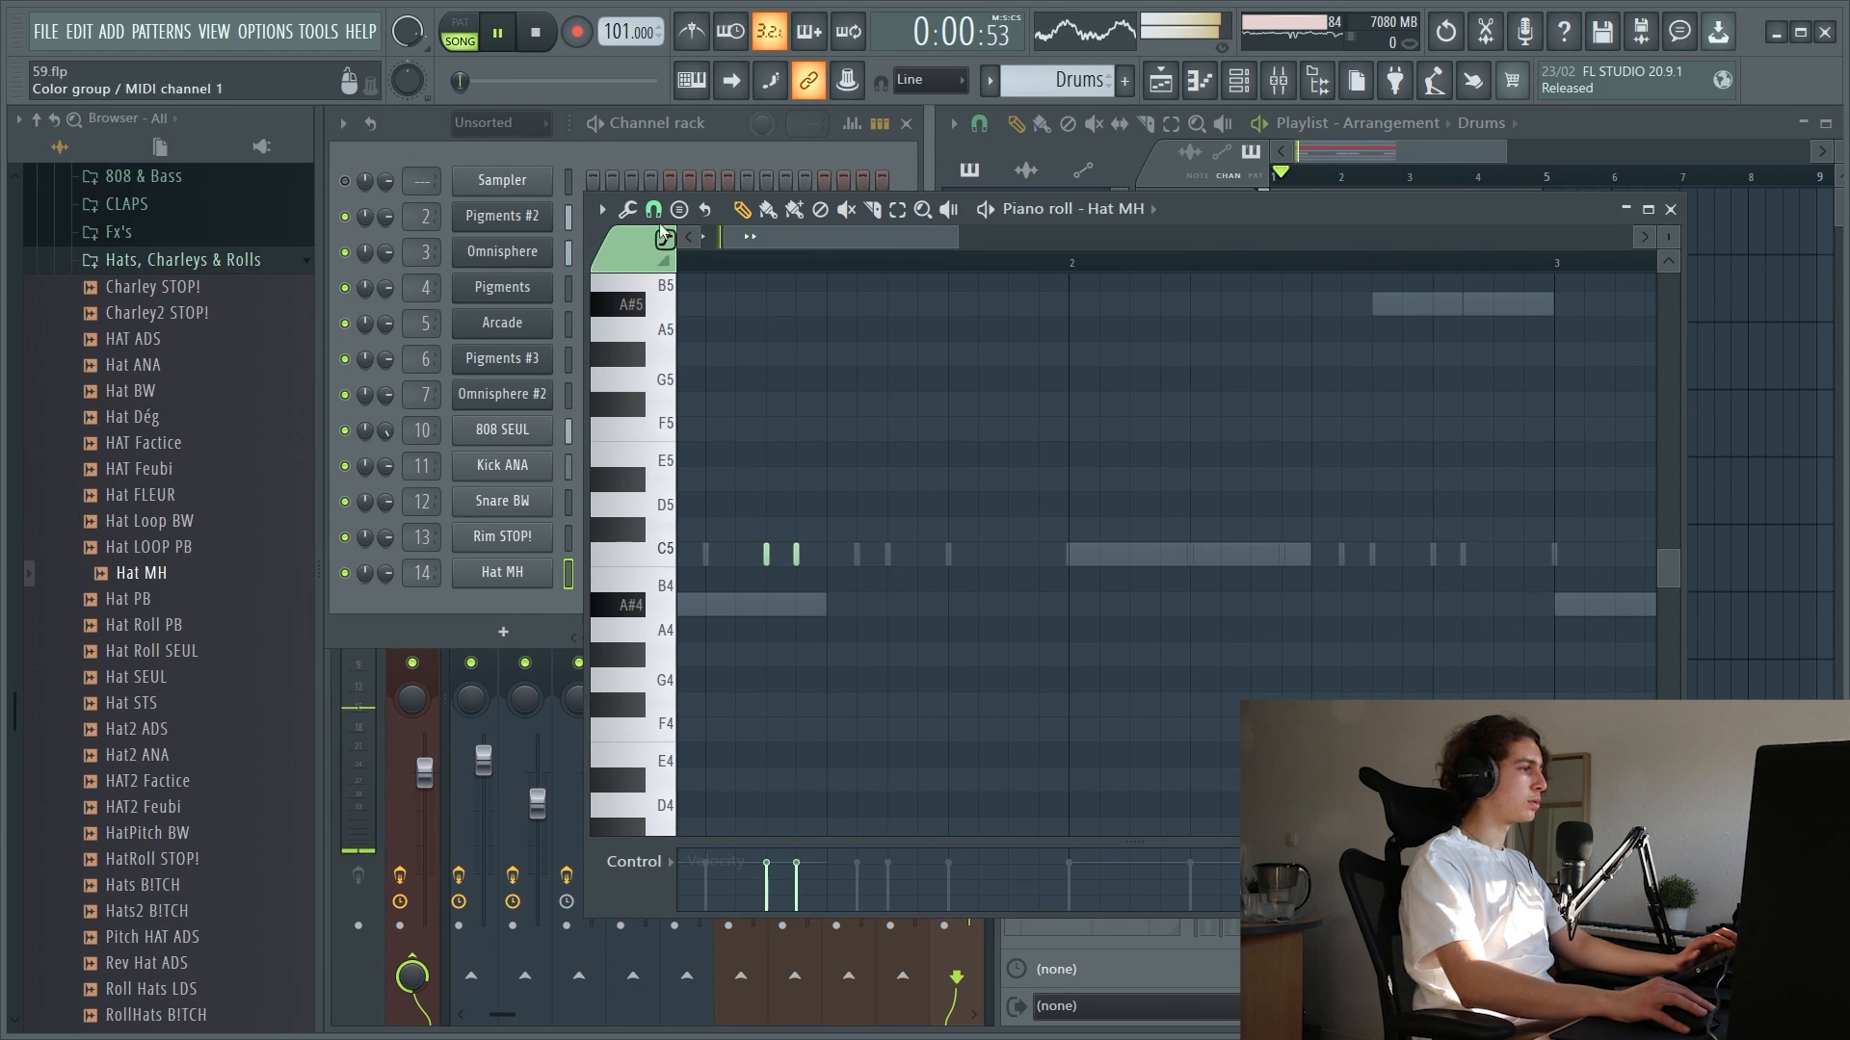
Set the Hat MH piano roll snap to 1/3 step and add three short C5 notes from the start of bar 2
left_click(655, 210)
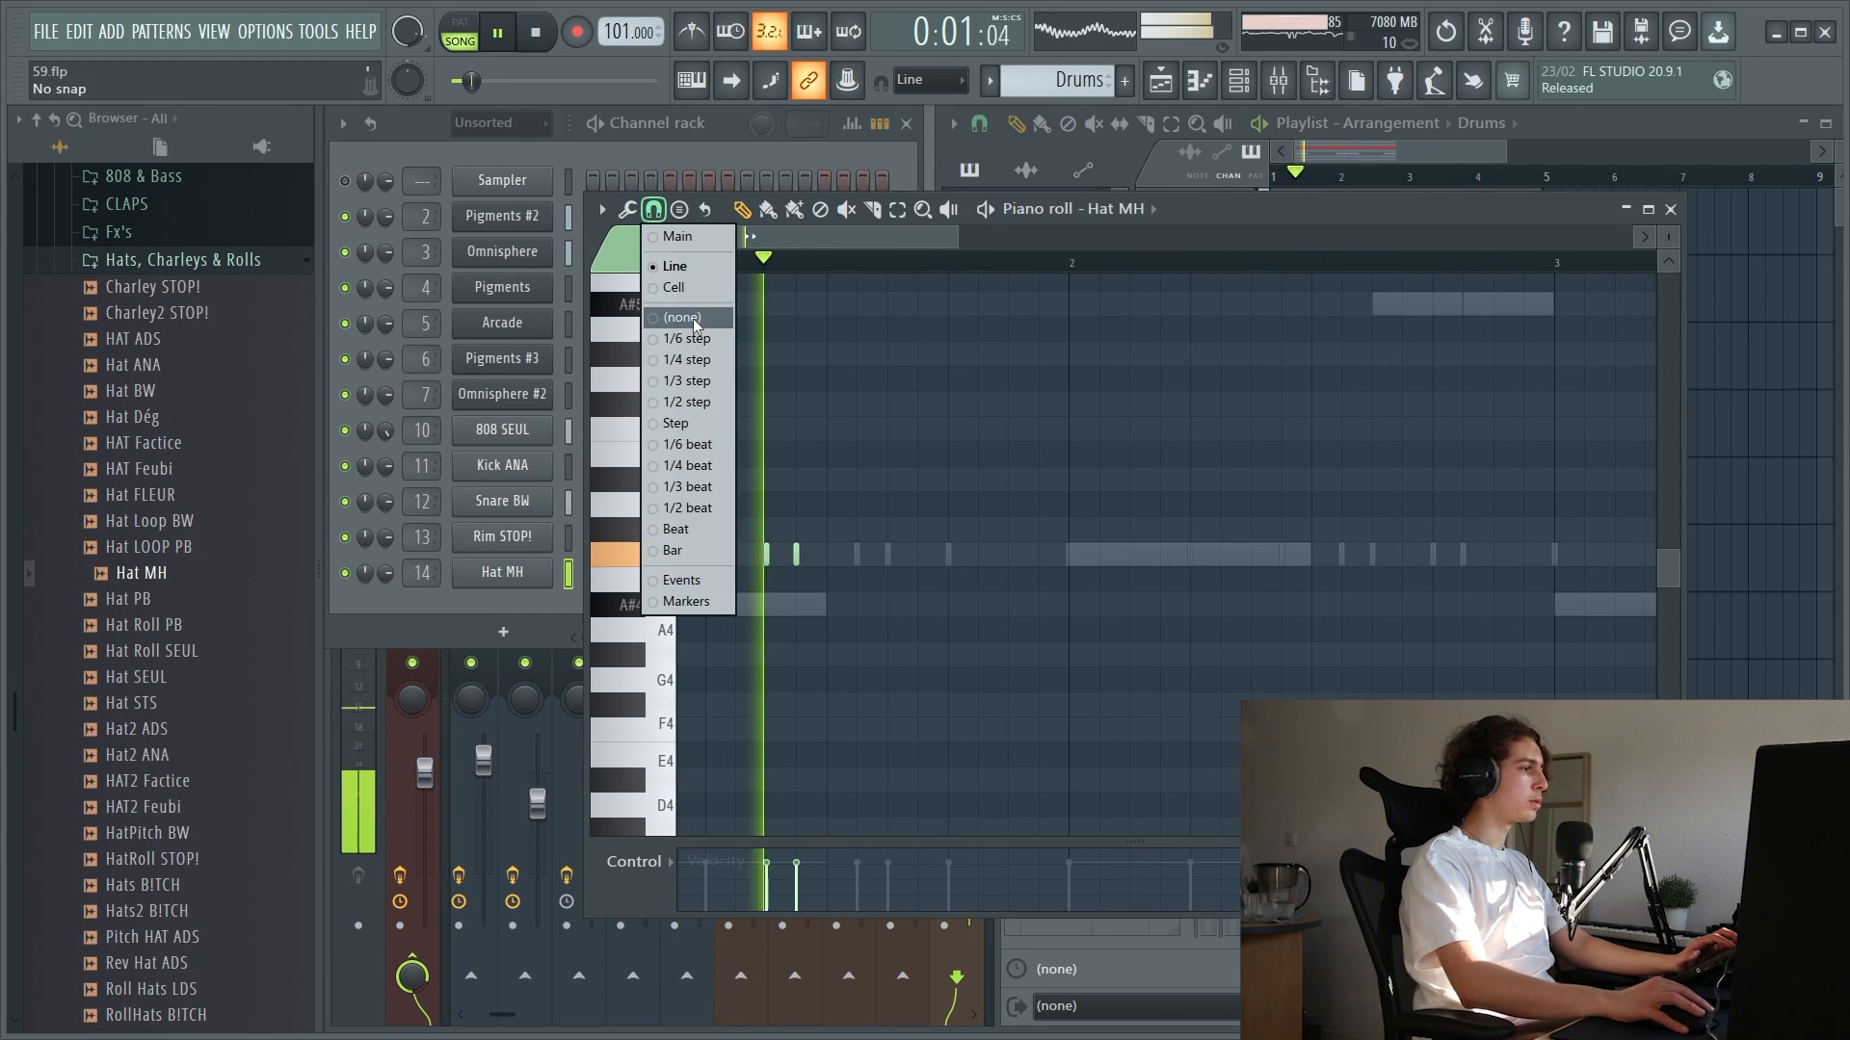
left_click(701, 383)
left_click(1068, 554)
left_click(1109, 553)
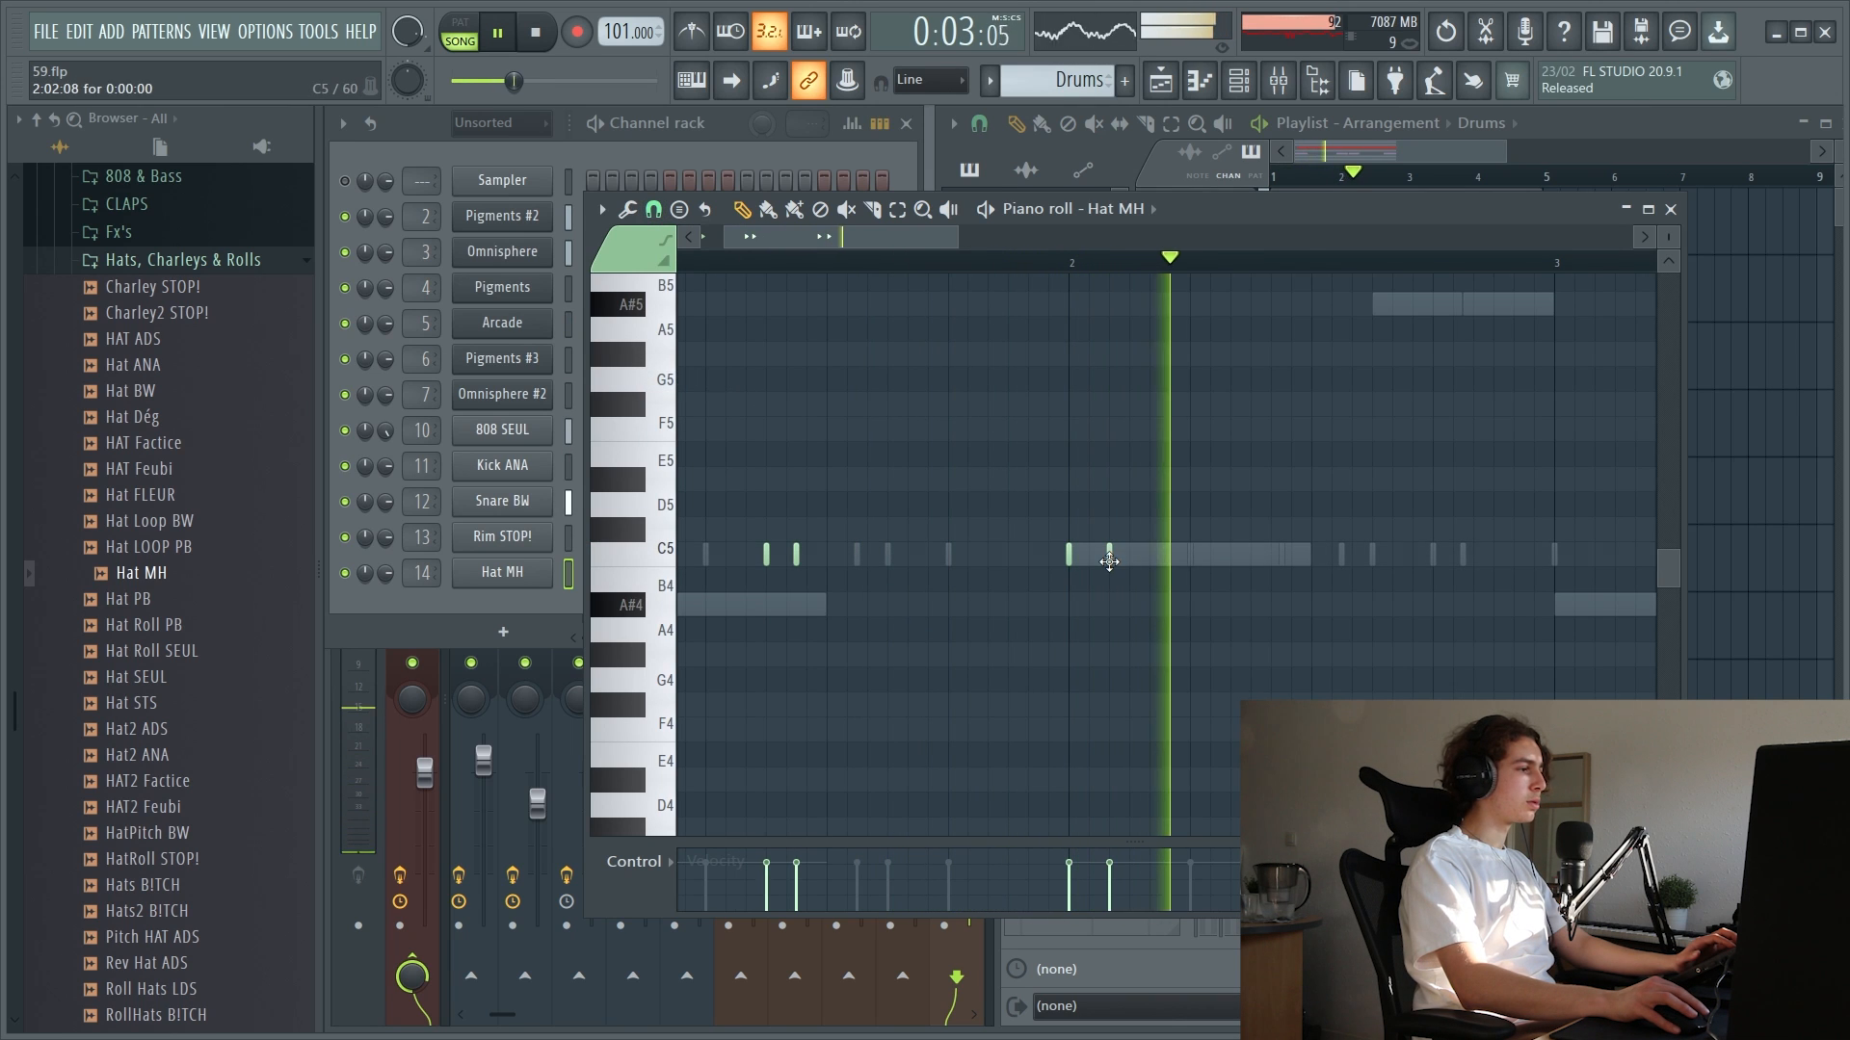
left_click(1149, 554)
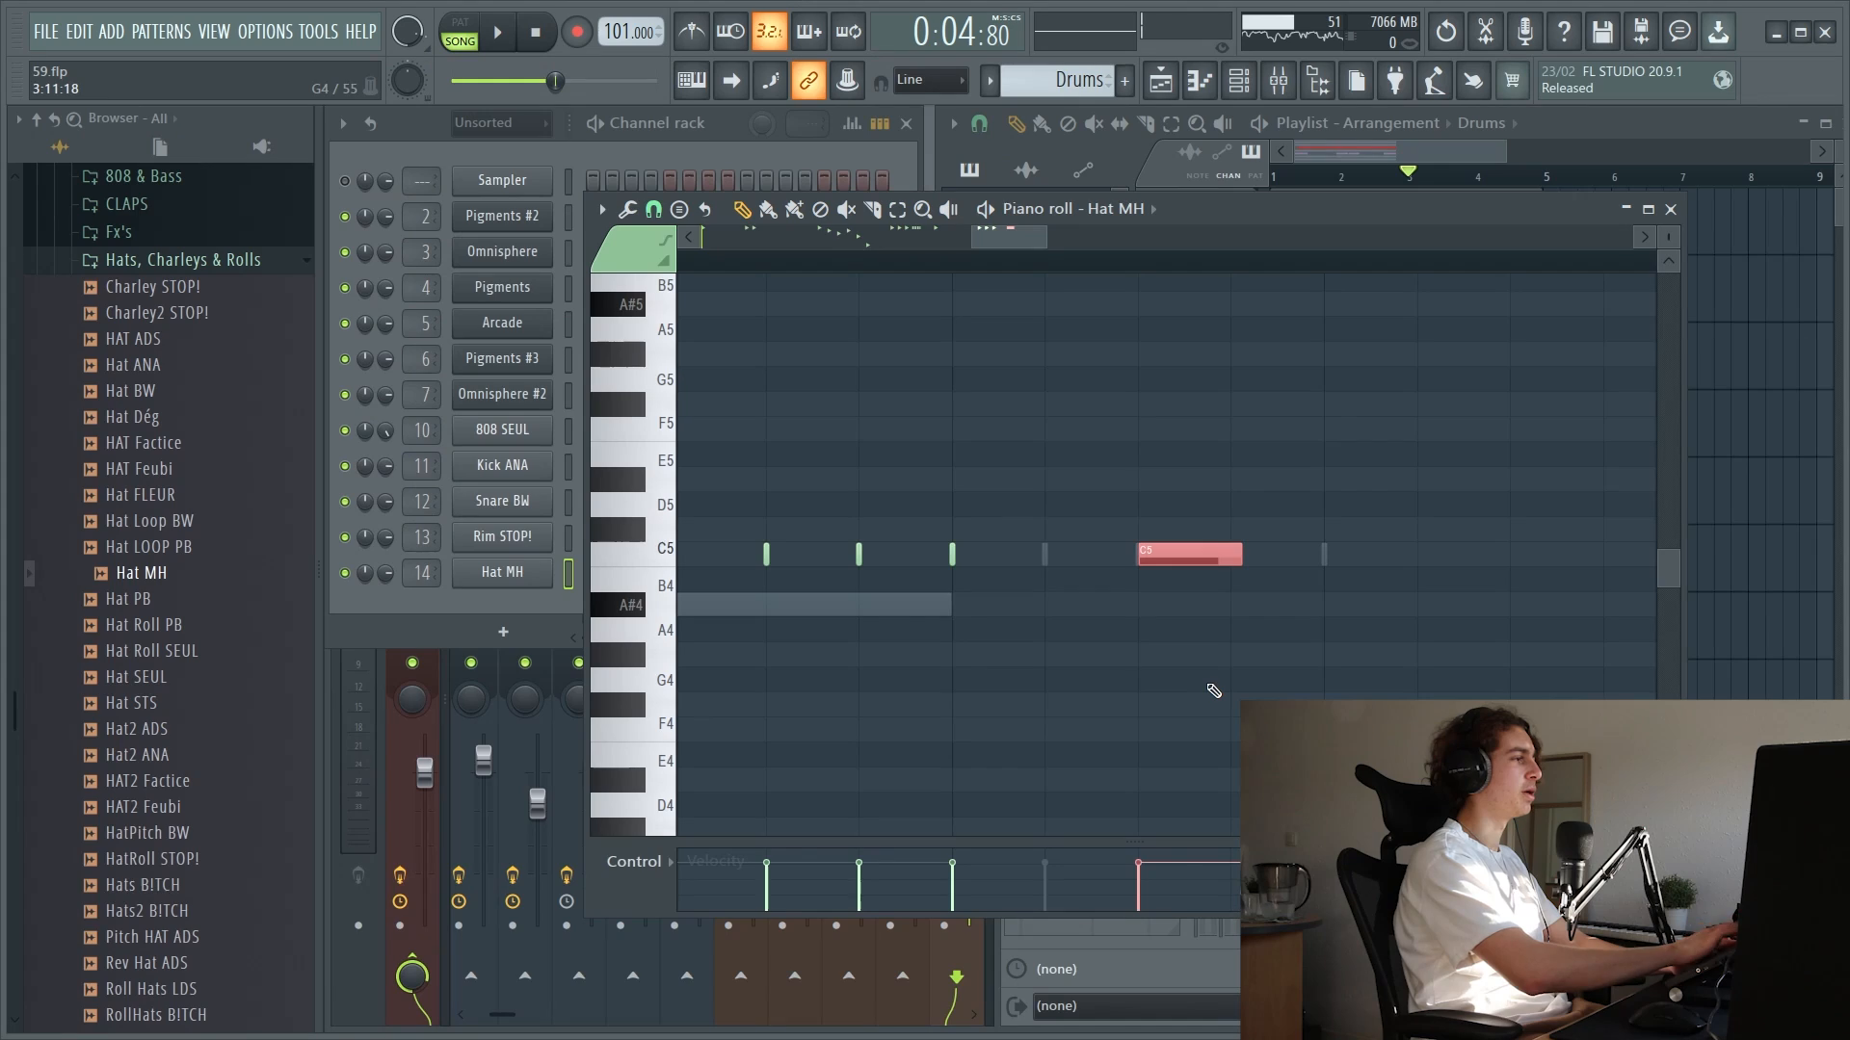
Chop the C5 hat note in bar 3 into a fast roll and apply a falling velocity curve with the LFO tool
key("alt+u")
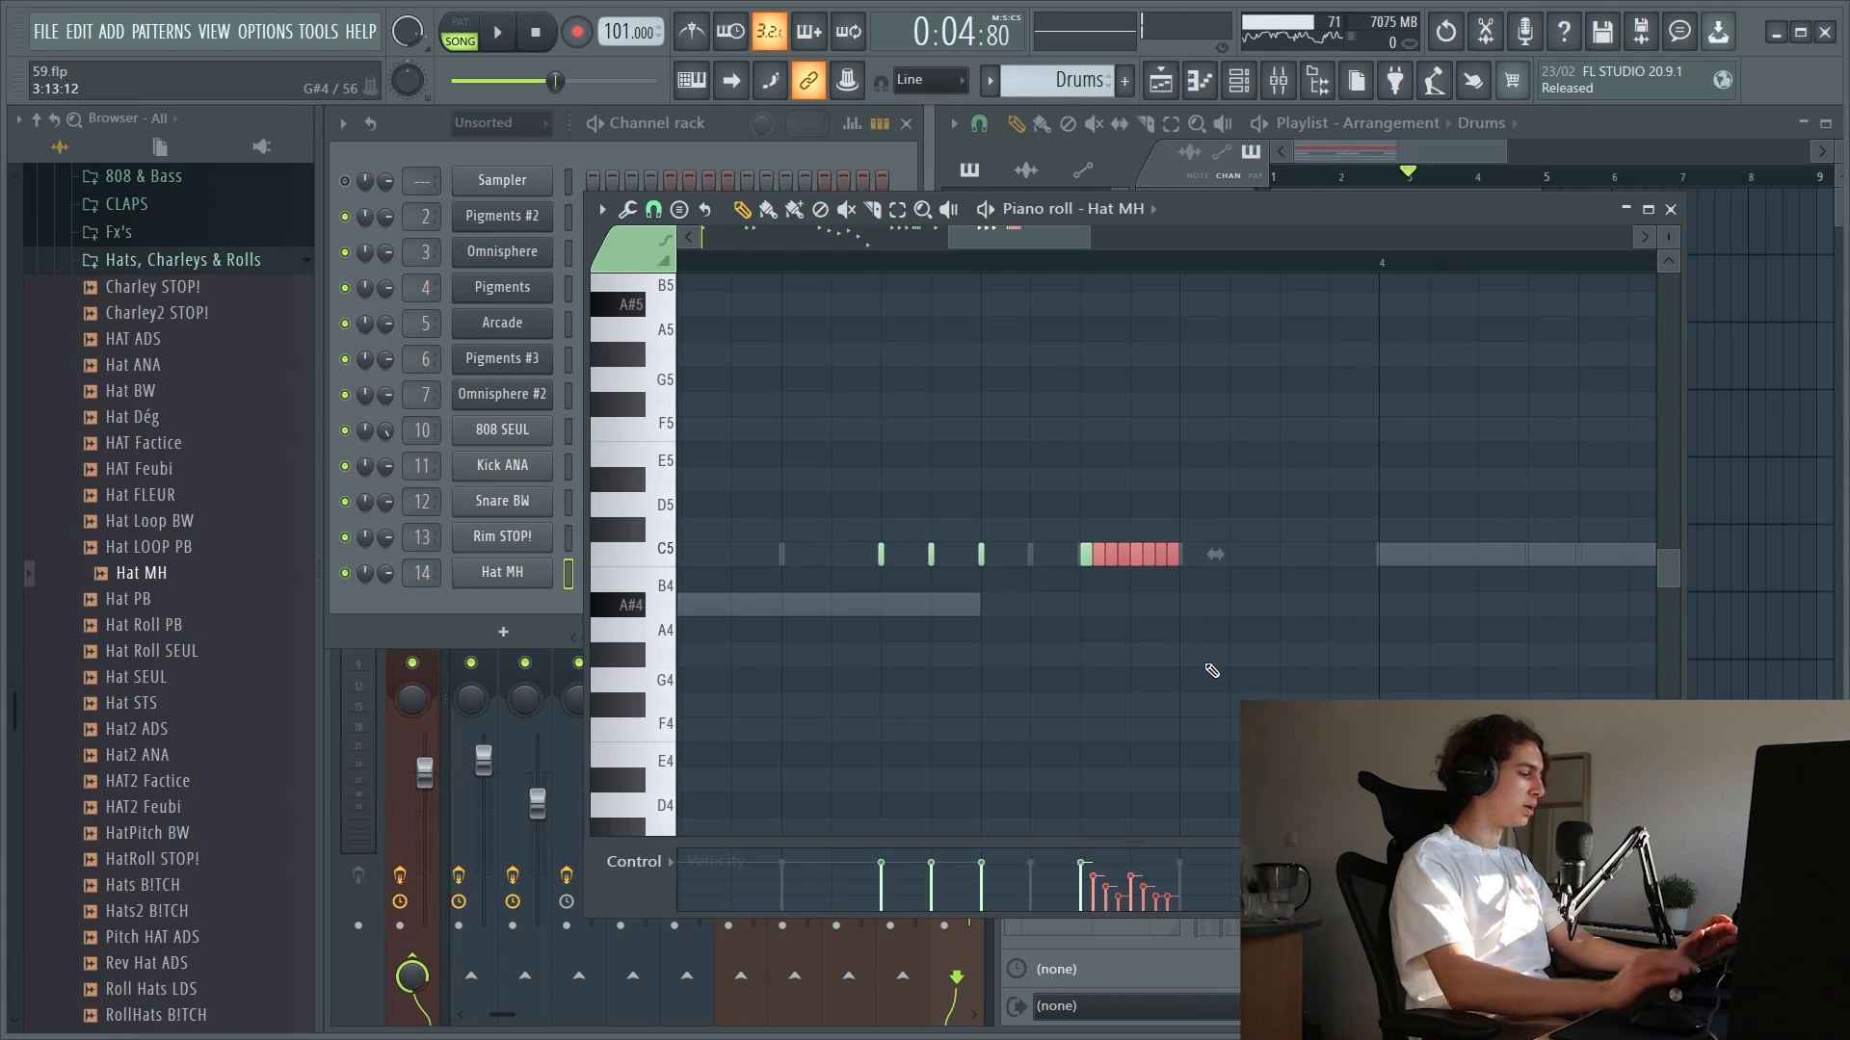
key("alt+o")
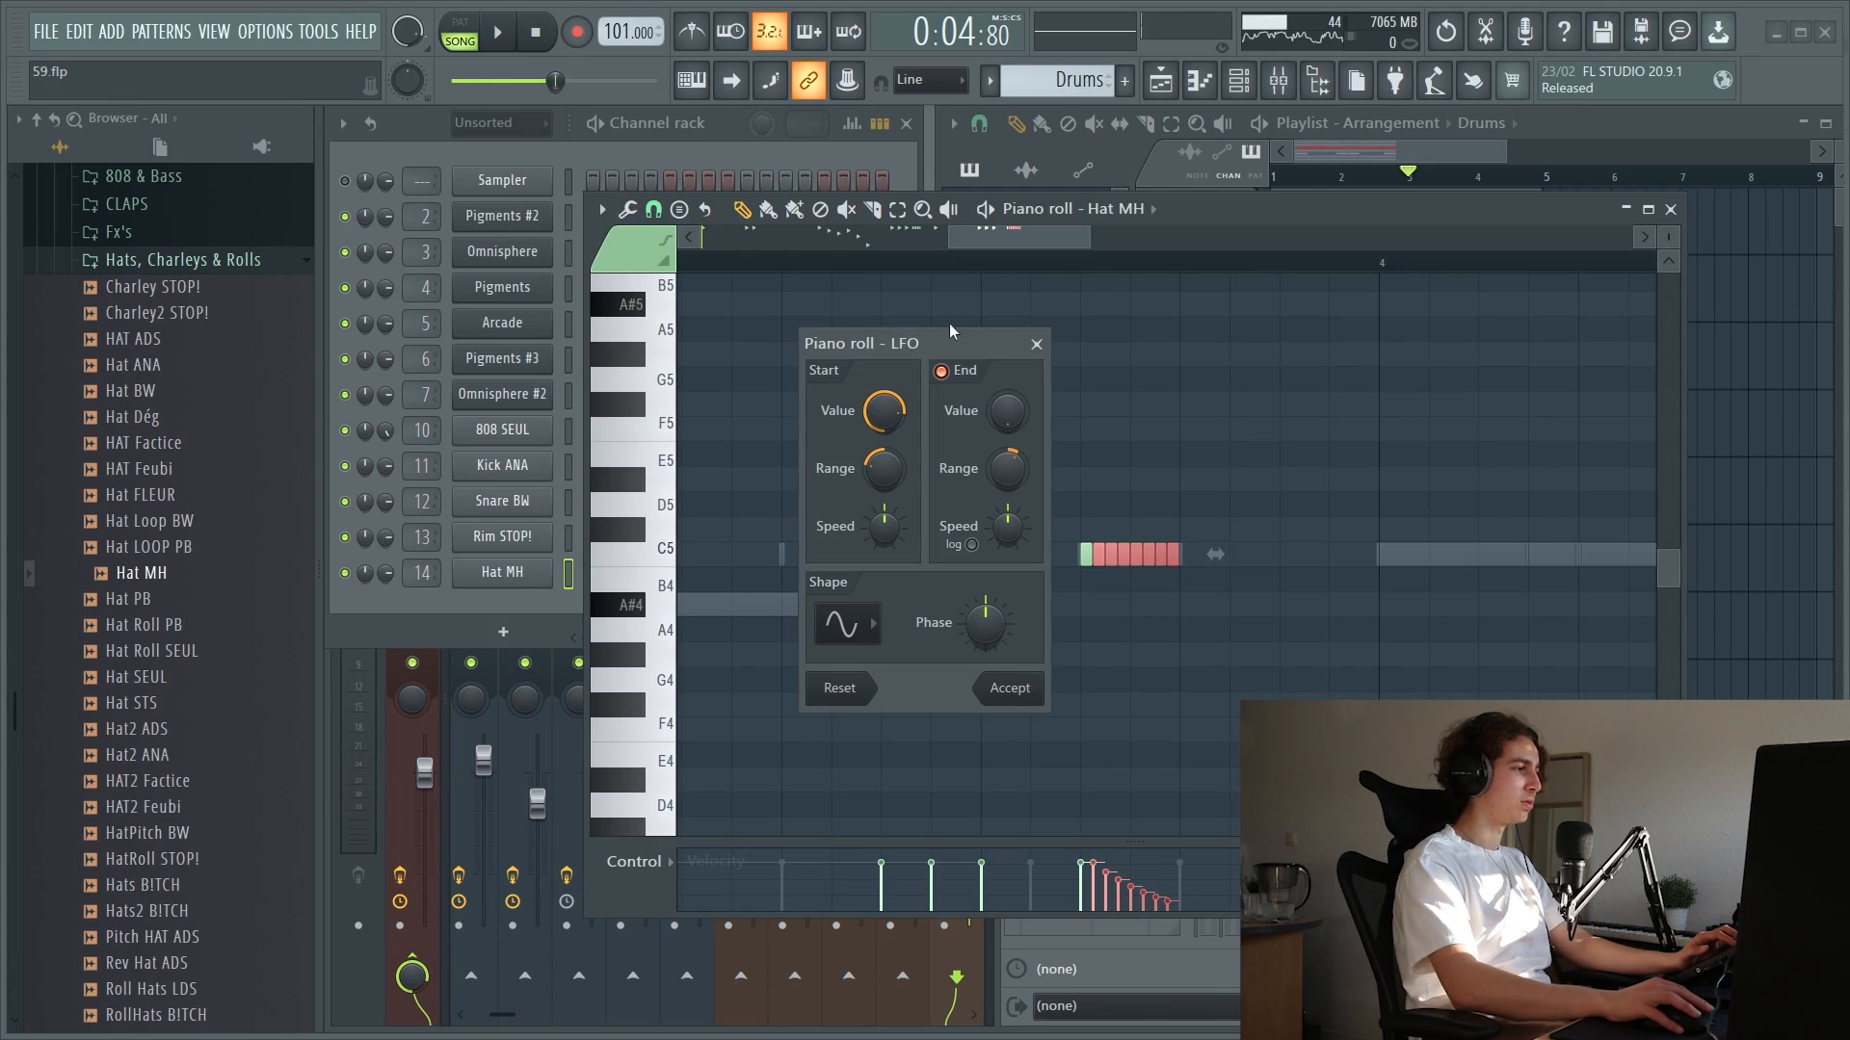
left_click(1008, 692)
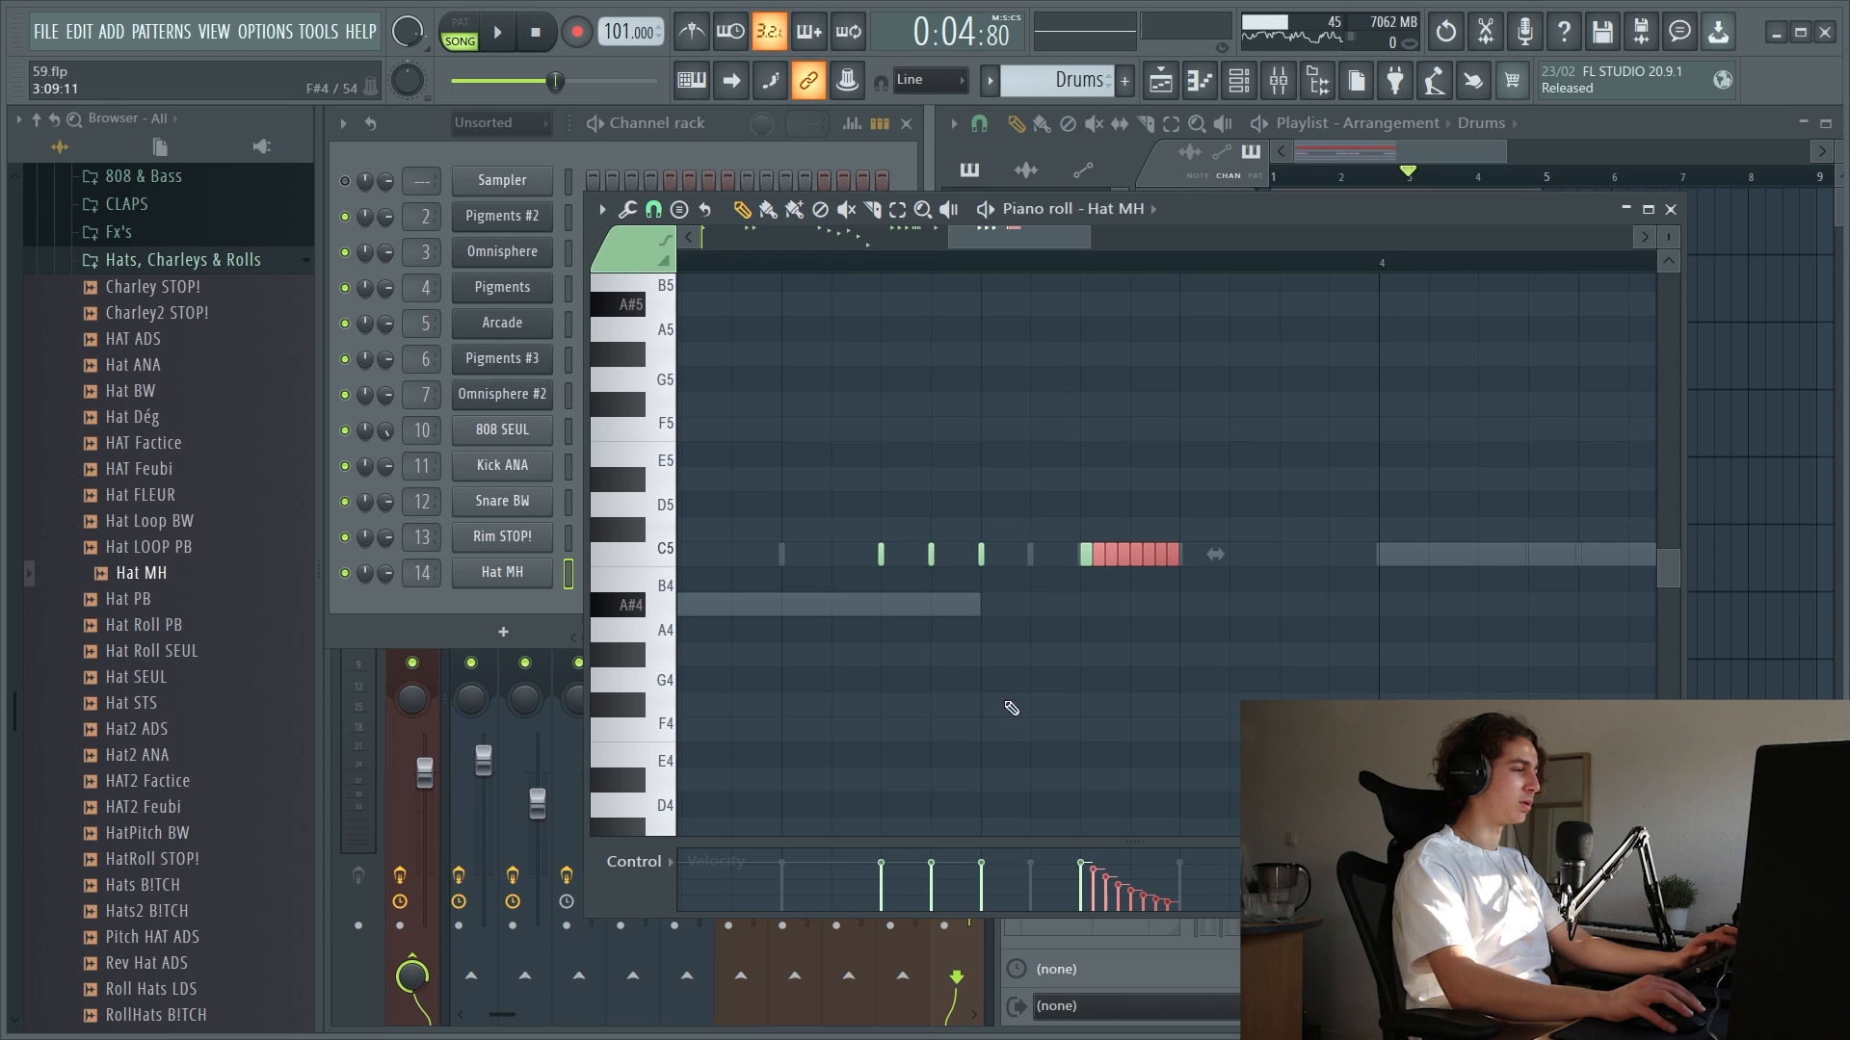
Play the arrangement with the new drums and unmute Track 6 with the Kontakt pattern
key("space")
scroll(1304, 645, "down", 5)
key("ctrl+d")
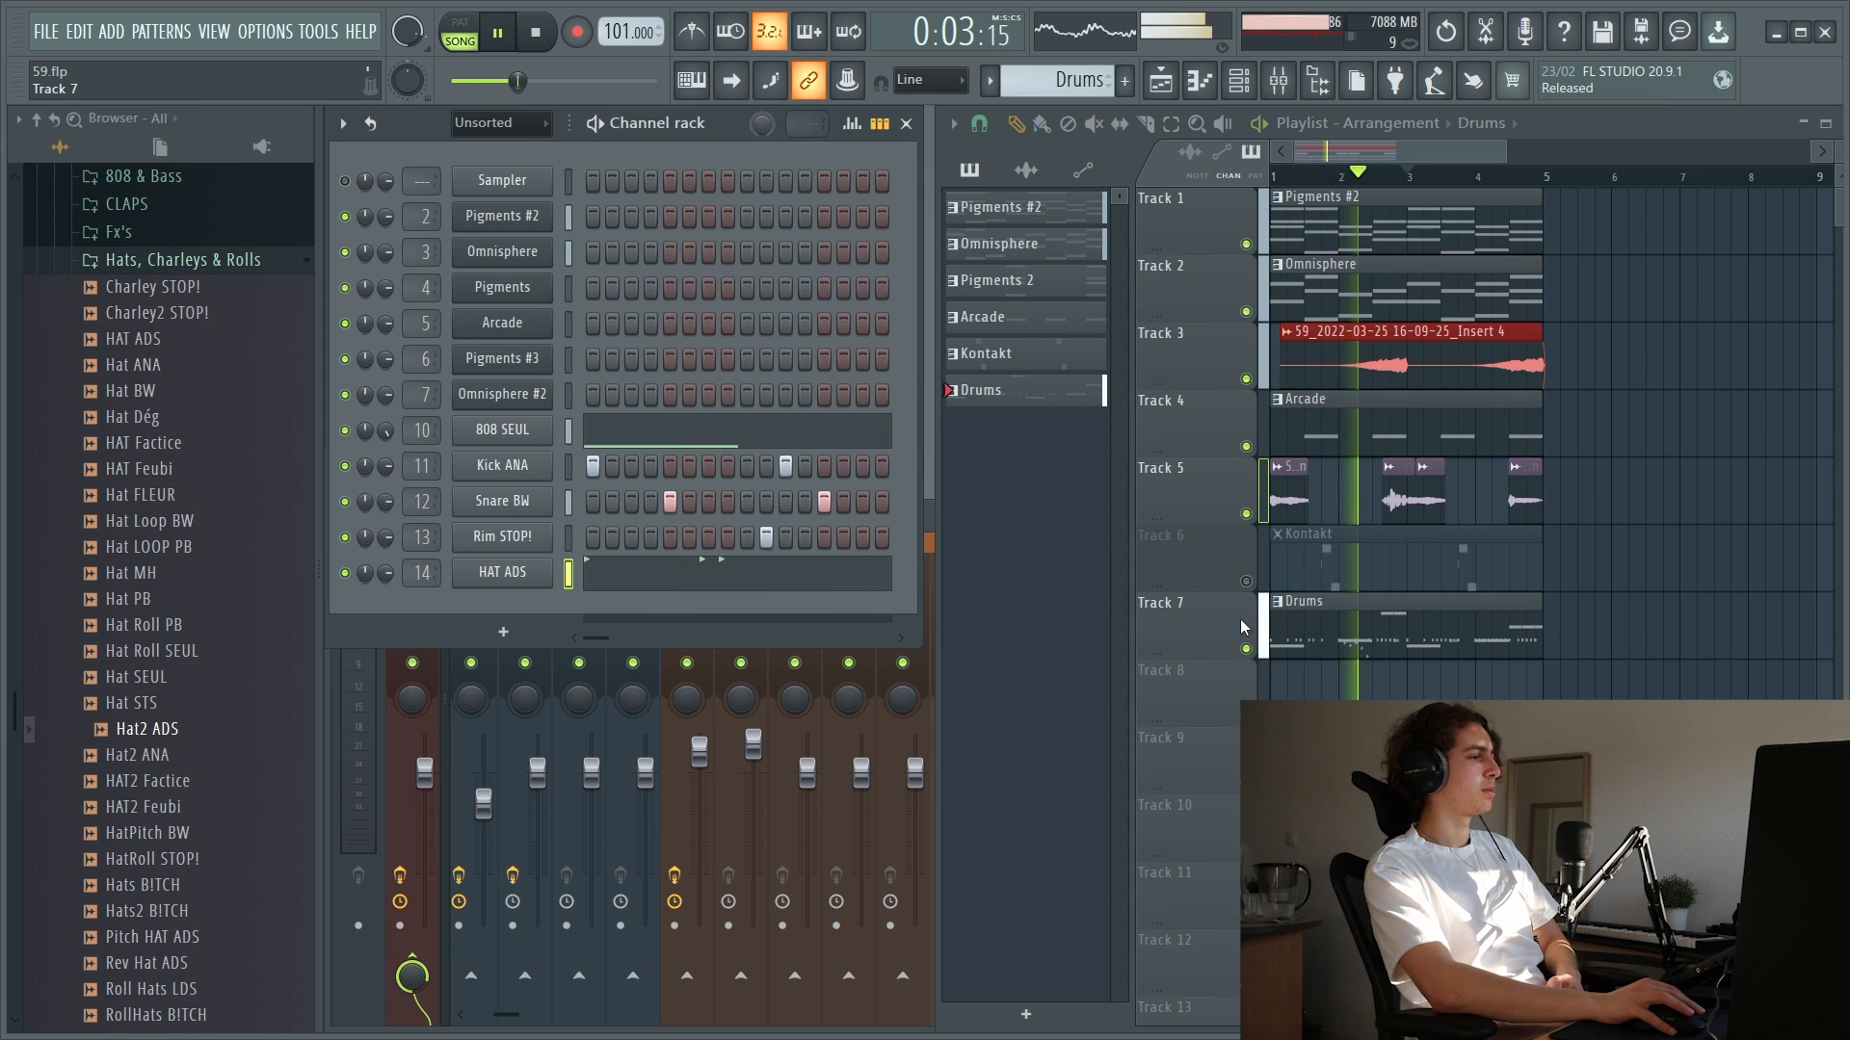
left_click(1246, 582)
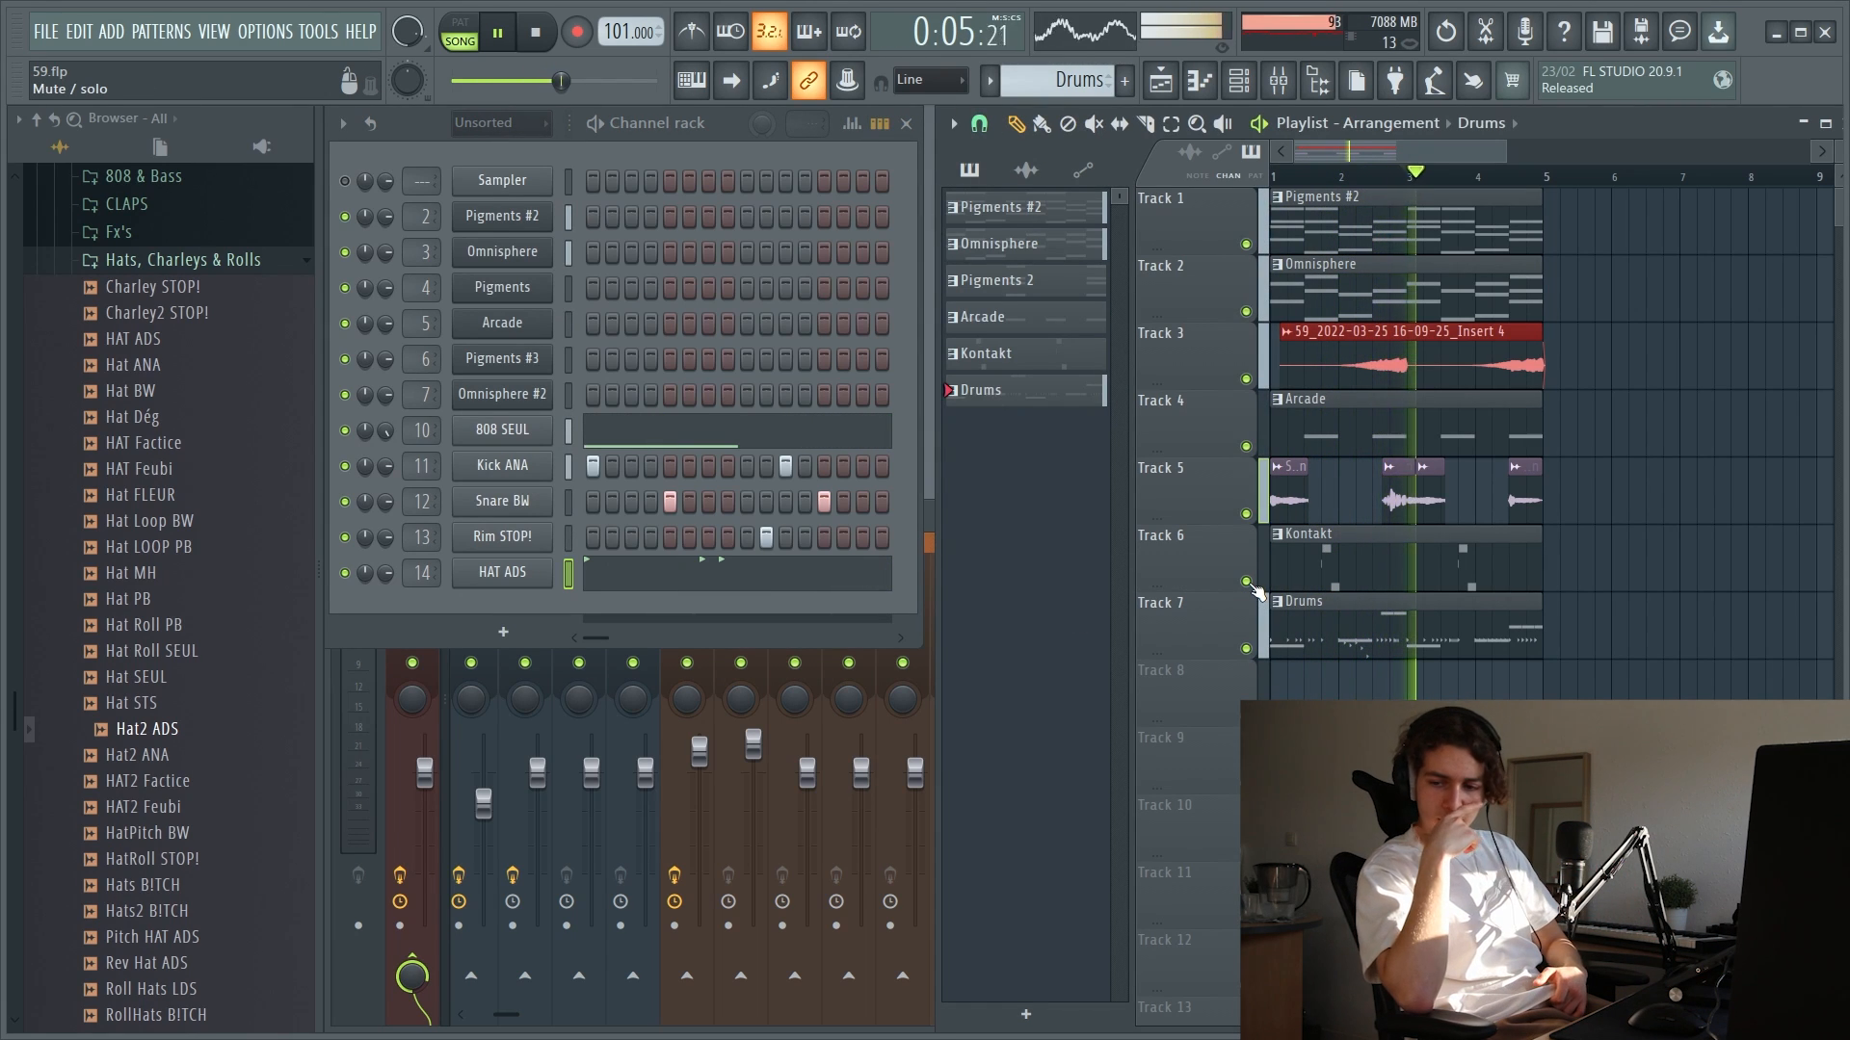